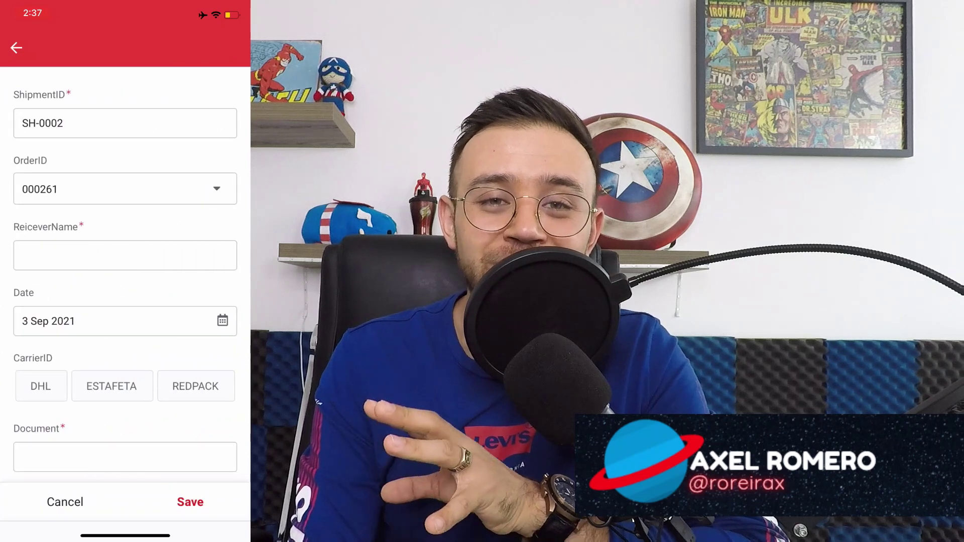
# Step: Enter the receiver's full name in ReceiverName on shipment SH-0002
pyautogui.scroll(-2, 125, 276)
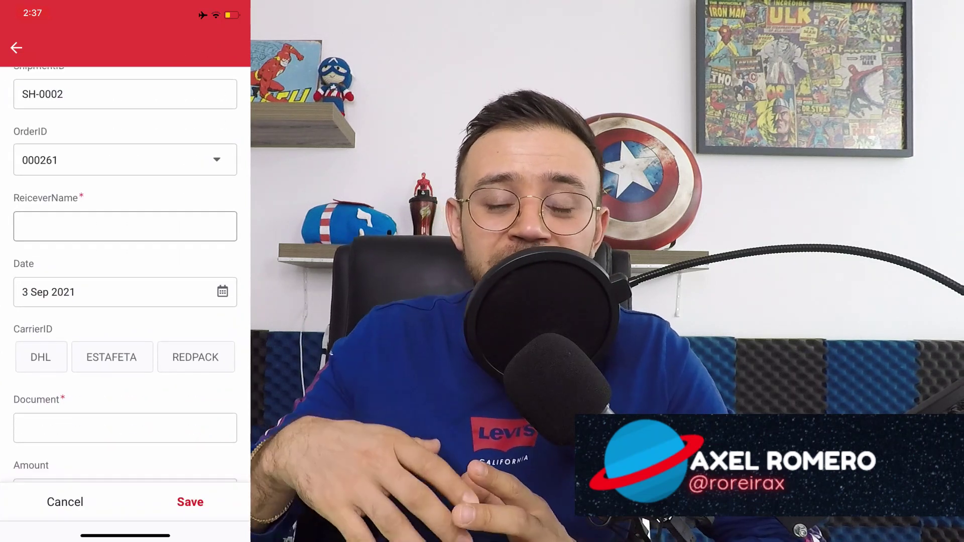
pyautogui.click(125, 201)
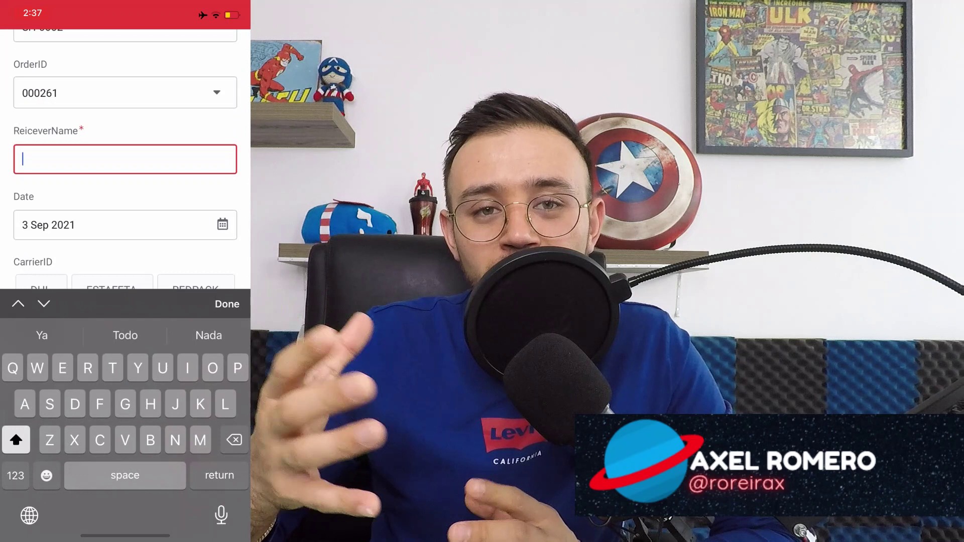
pyautogui.write('Silvia Coeto')
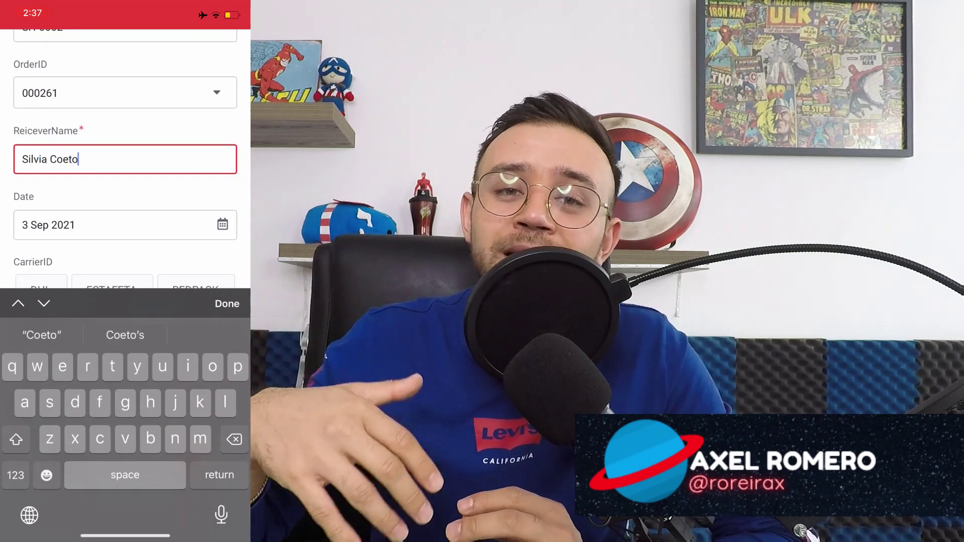
pyautogui.scroll(-1, 125, 224)
pyautogui.click(227, 303)
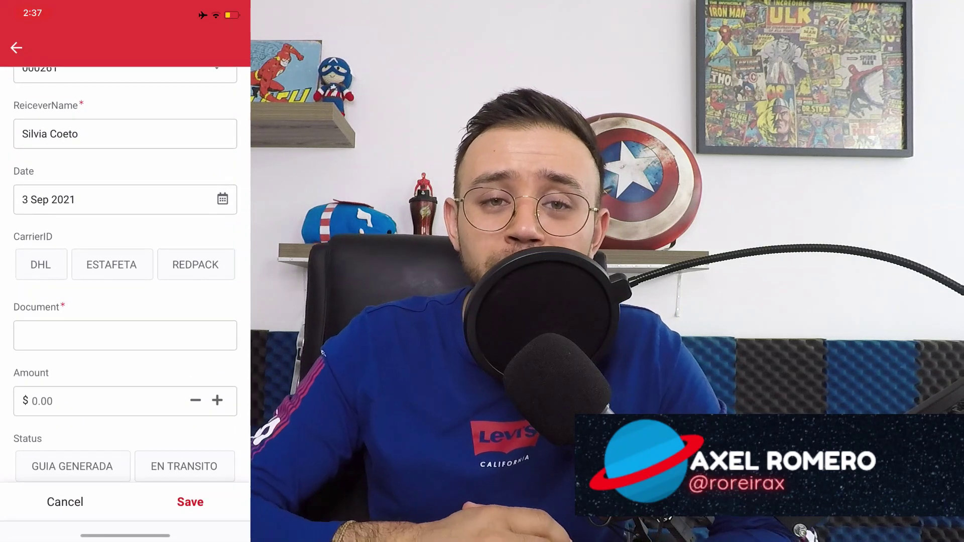
pyautogui.scroll(2, 125, 251)
# Step: Keep OrderID 000261 selected and bring up the calendar for the shipment date
pyautogui.scroll(1, 125, 251)
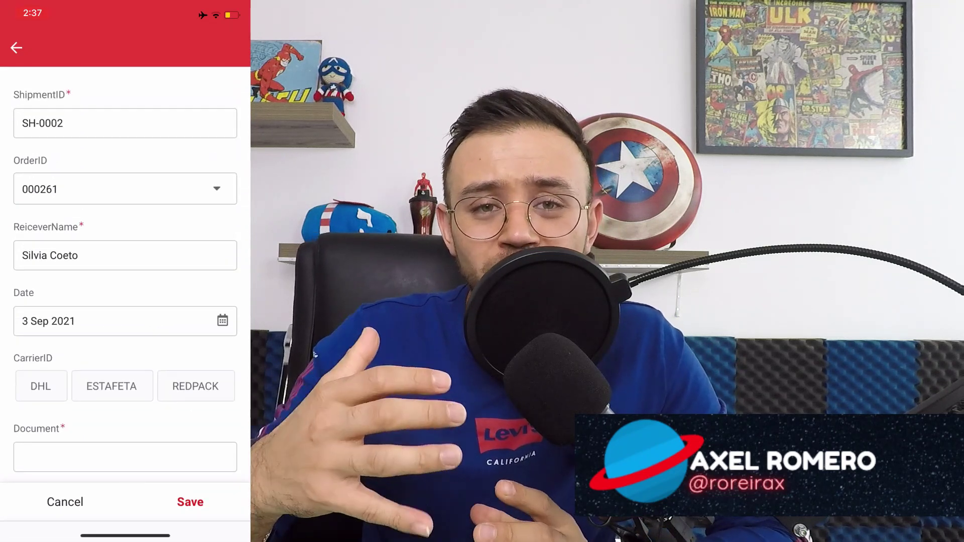
pyautogui.click(116, 321)
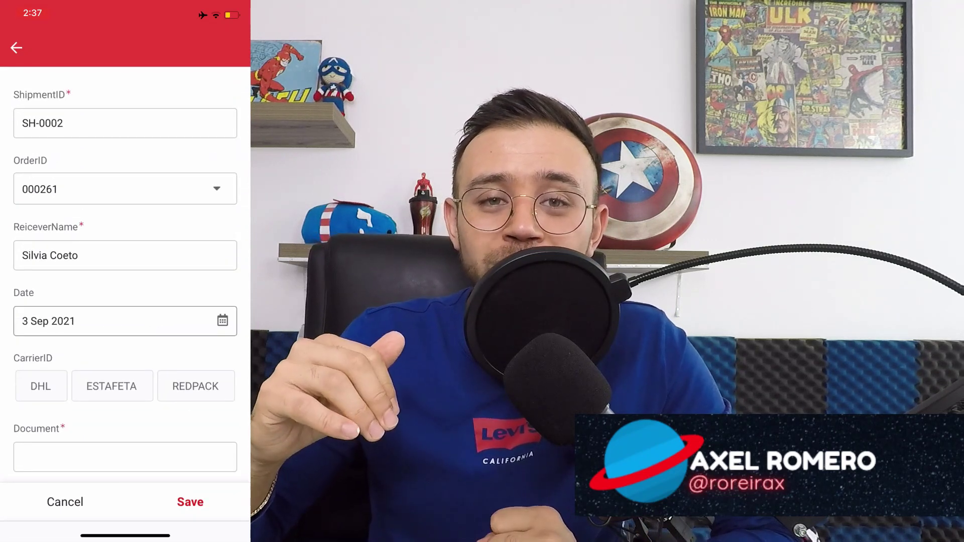
pyautogui.click(125, 188)
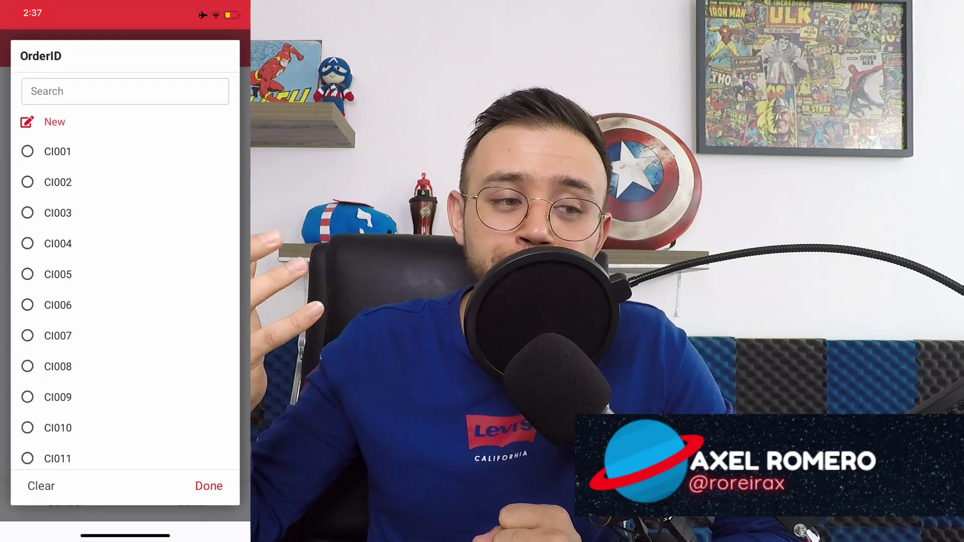
pyautogui.click(209, 484)
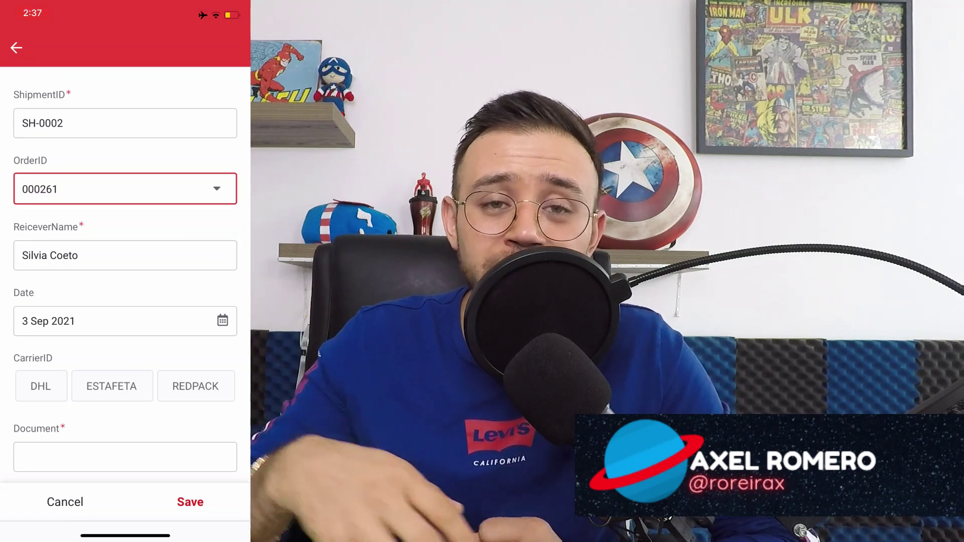
pyautogui.scroll(-2, 125, 277)
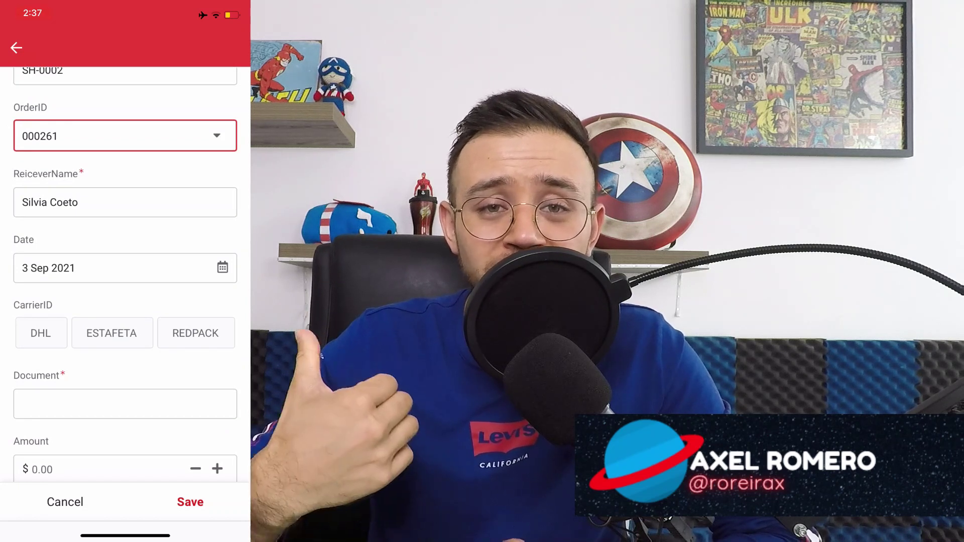
pyautogui.scroll(-1, 125, 276)
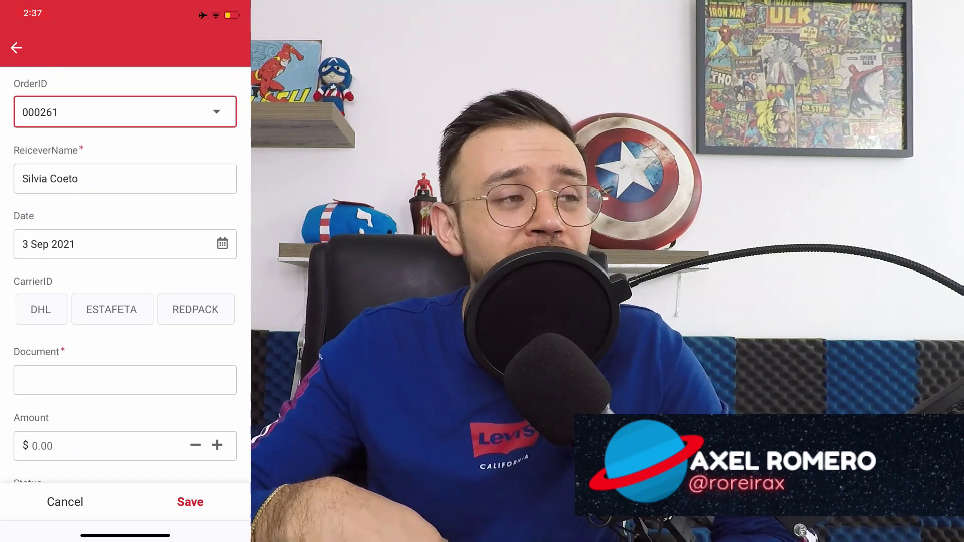
pyautogui.click(125, 244)
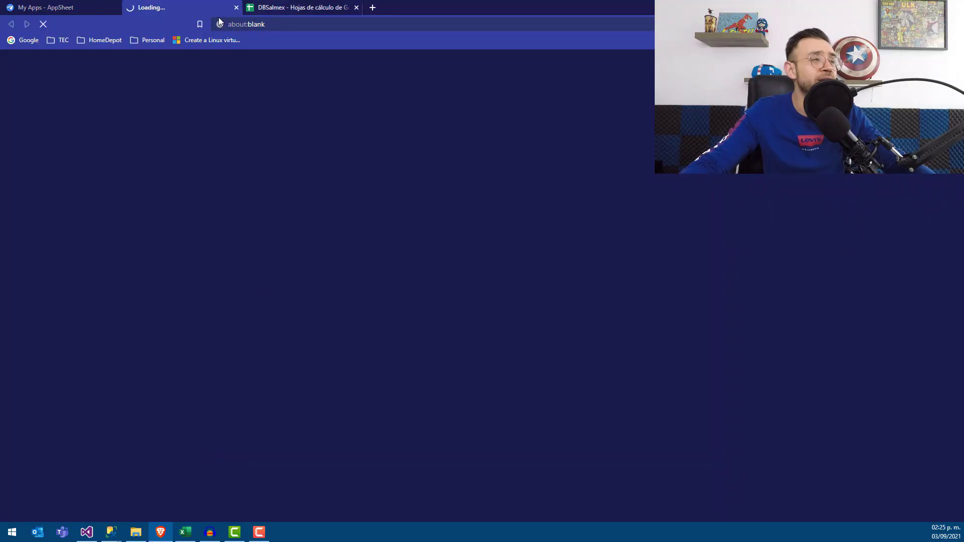
pyautogui.moveTo(301, 7)
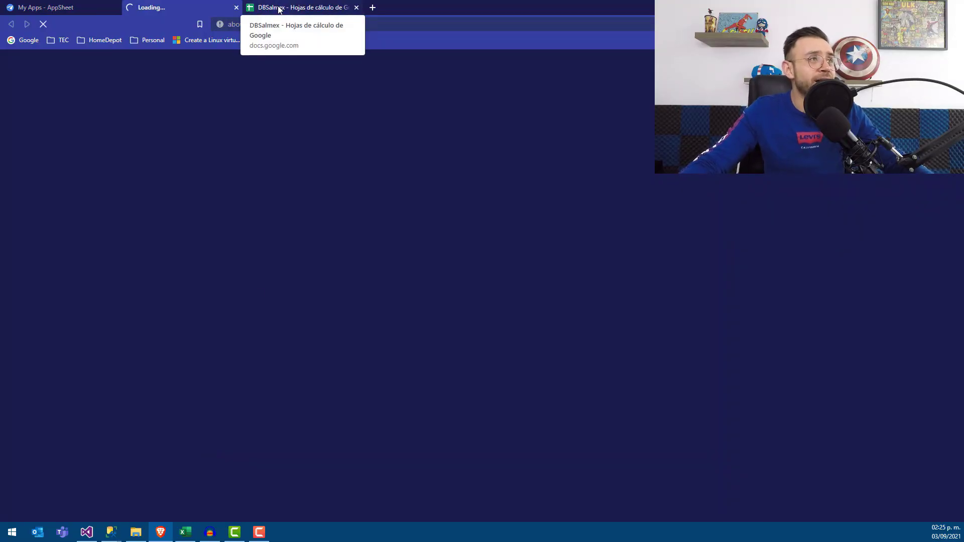
# Step: Add a new sheet to DBSalmex and rename it from Hoja 38 to Shipments
pyautogui.click(280, 9)
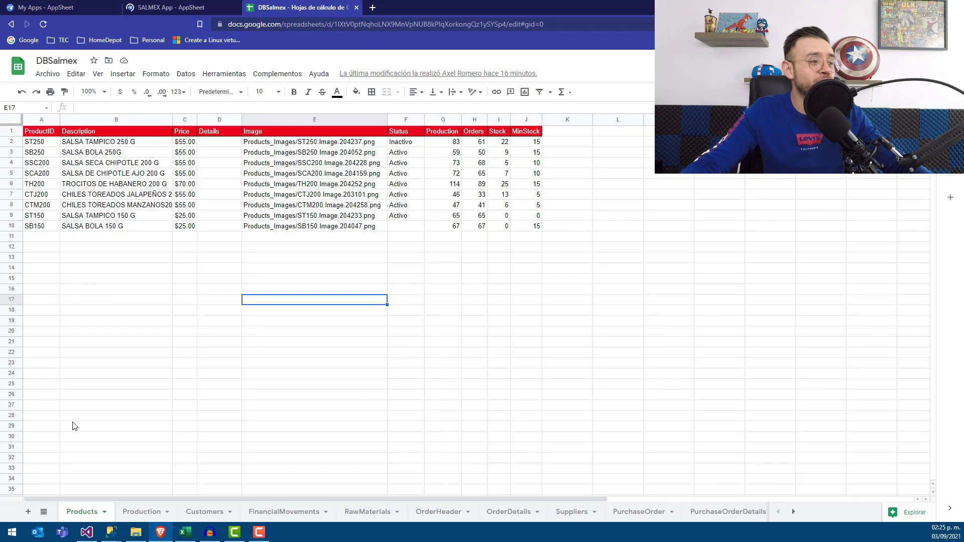
pyautogui.click(28, 512)
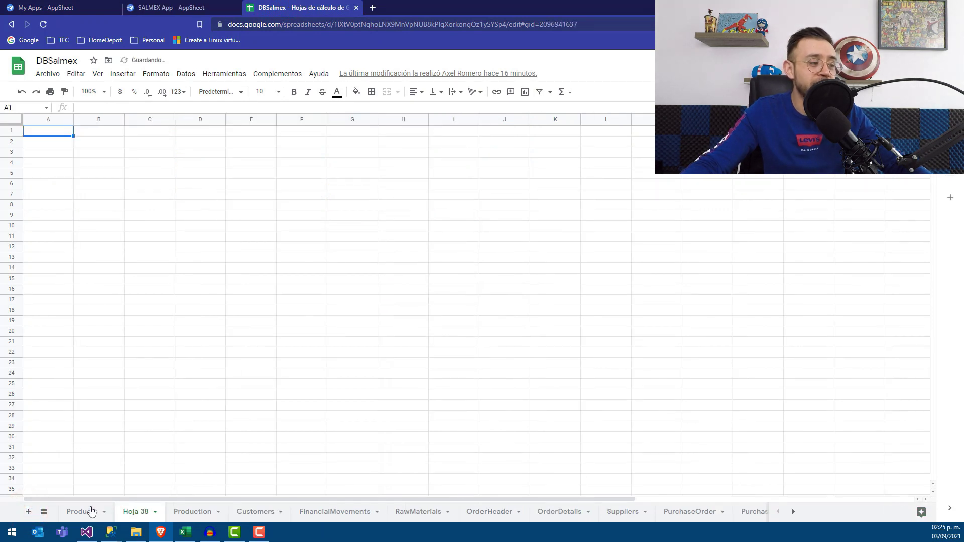
pyautogui.rightClick(131, 513)
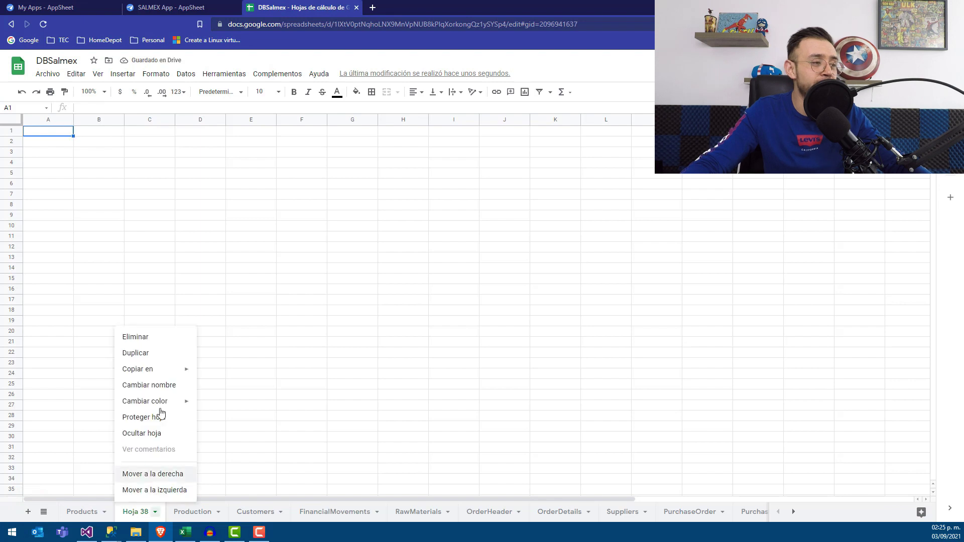
pyautogui.click(158, 386)
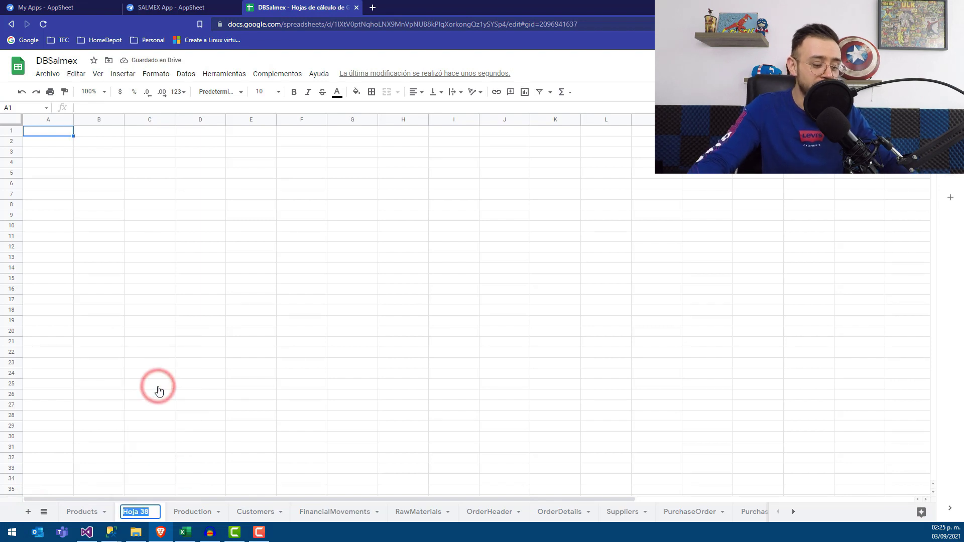
pyautogui.write('Shipments')
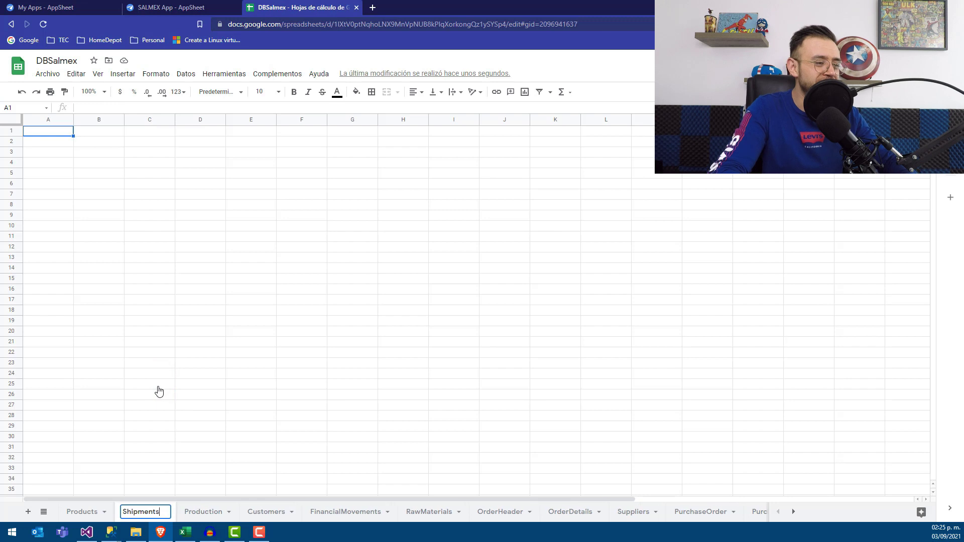
pyautogui.press('Return')
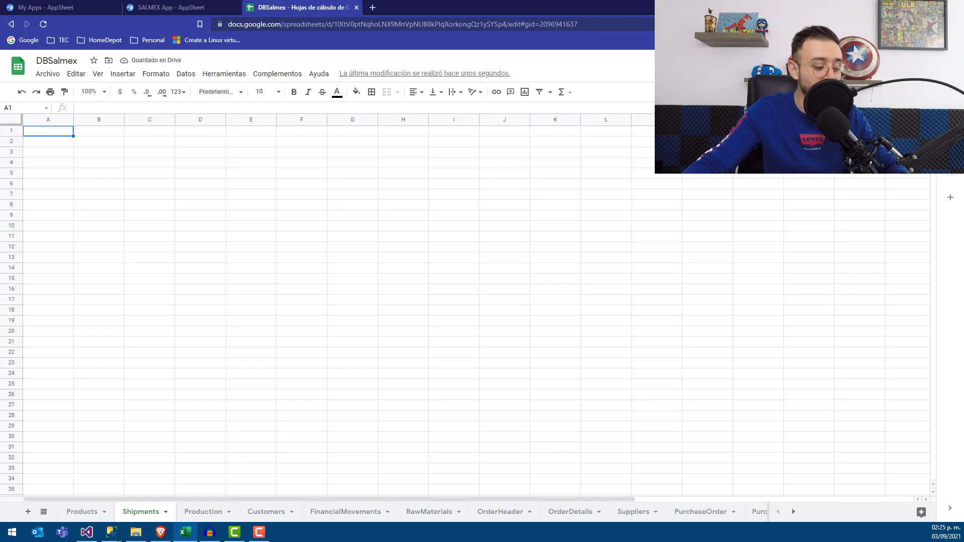
# Step: Paint the Production sheet's red header formatting onto Shipments cells A1:H1
pyautogui.click(47, 135)
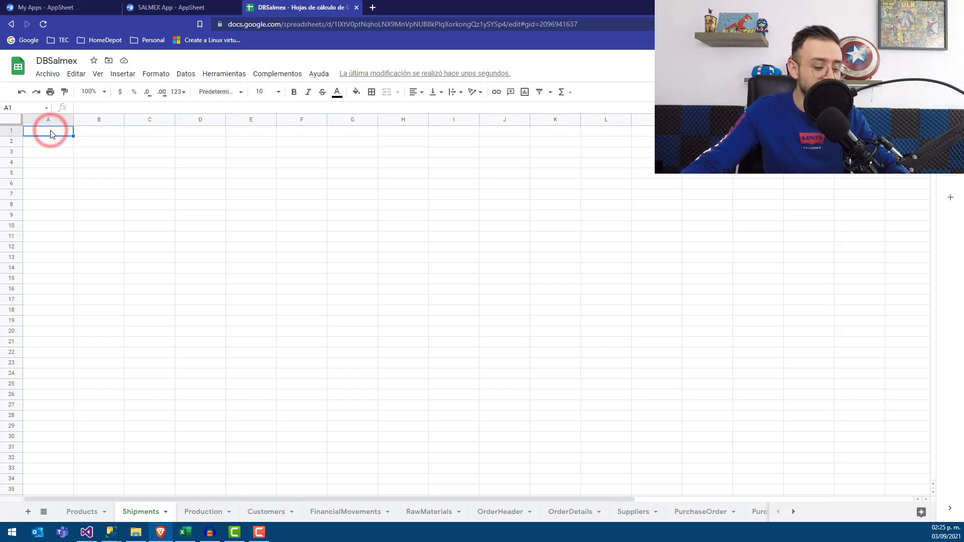
pyautogui.click(92, 163)
pyautogui.click(53, 133)
pyautogui.click(99, 132)
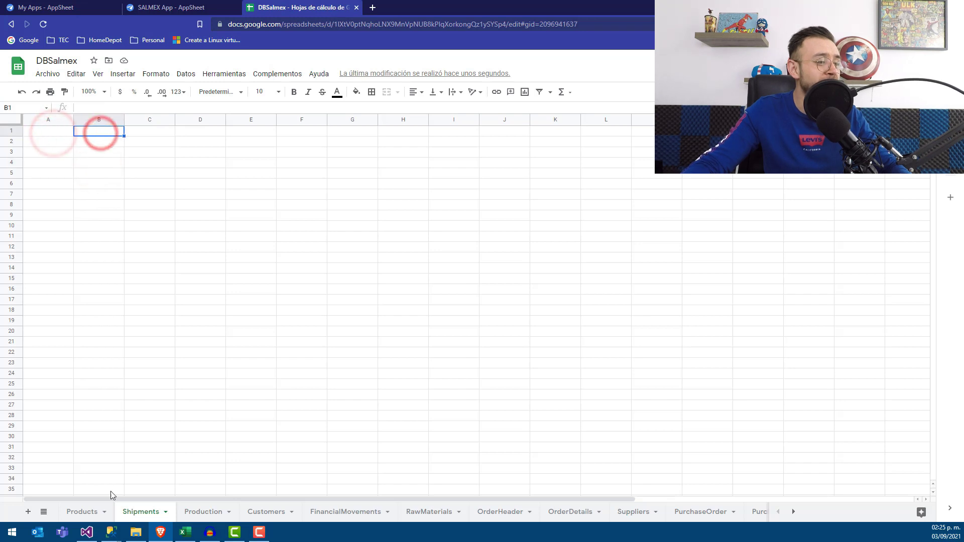
pyautogui.click(204, 512)
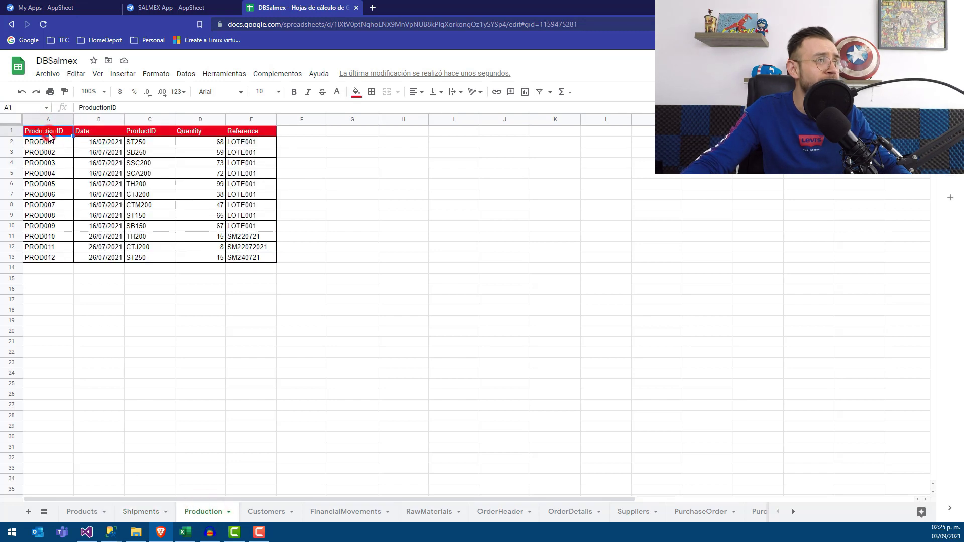
pyautogui.click(65, 91)
pyautogui.click(142, 511)
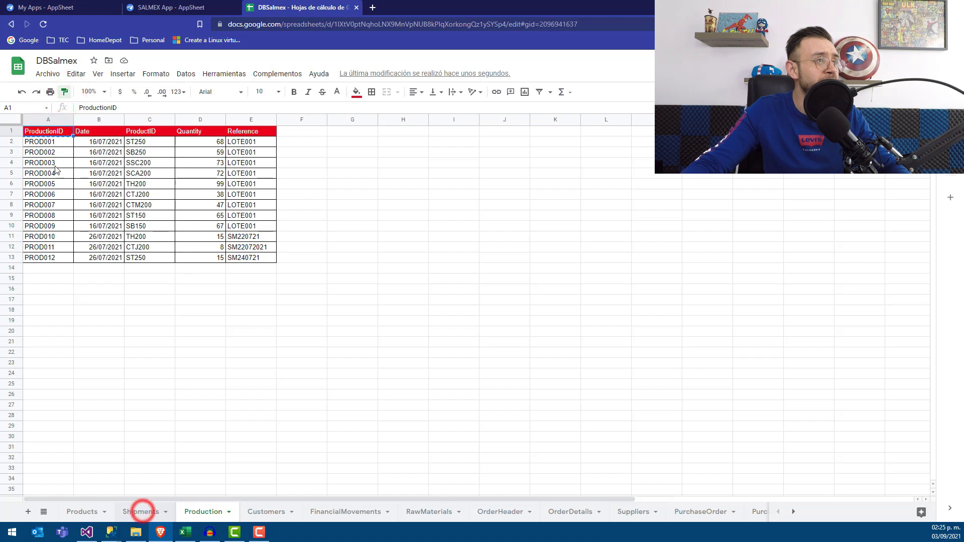
pyautogui.moveTo(46, 131); pyautogui.dragTo(428, 134)
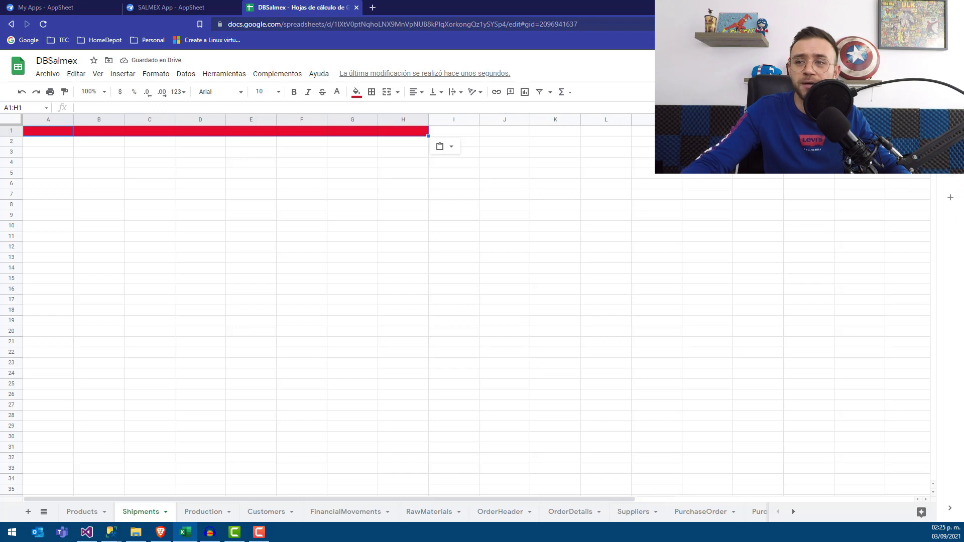
# Step: Paste the header names into A1 and widen column J for OfficialDocument
pyautogui.click(43, 136)
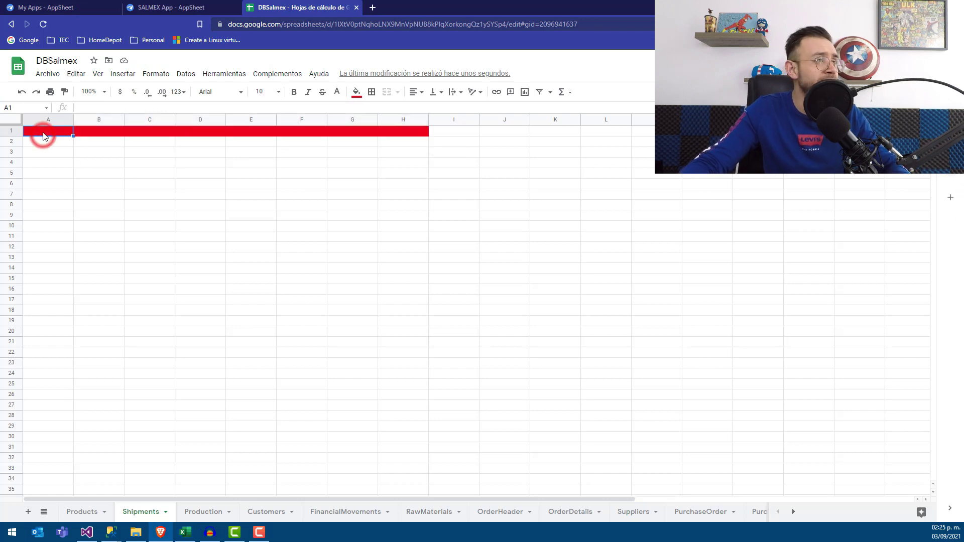
pyautogui.hotkey('ctrl', 'v')
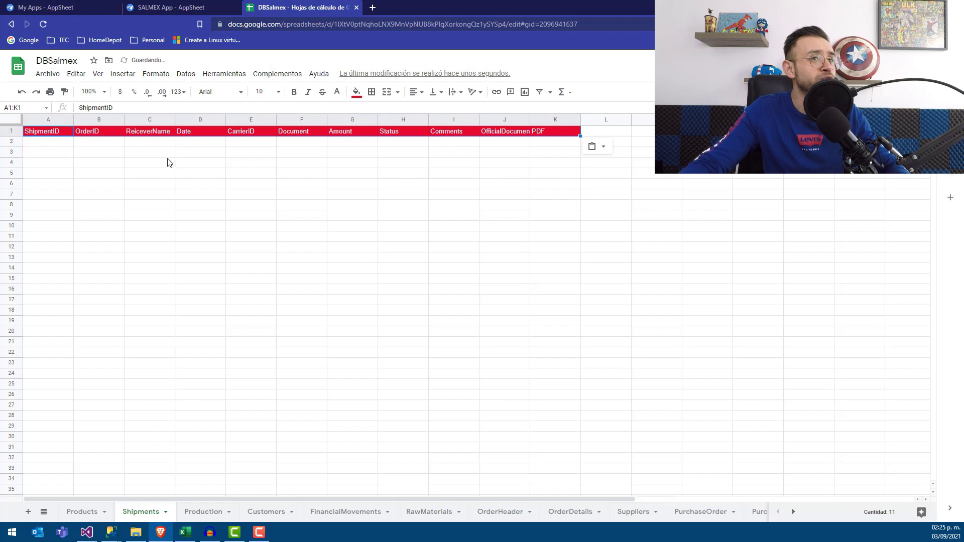
pyautogui.click(344, 196)
pyautogui.moveTo(529, 119); pyautogui.dragTo(536, 120)
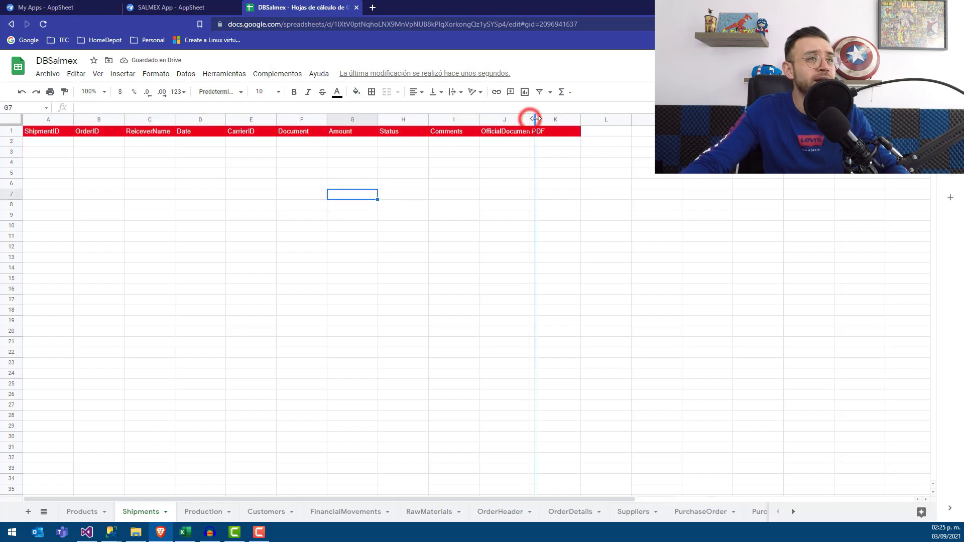
# Step: Review the empty row-2 cells under ShipmentID through Document, then select A2:H2
pyautogui.click(45, 144)
pyautogui.click(106, 143)
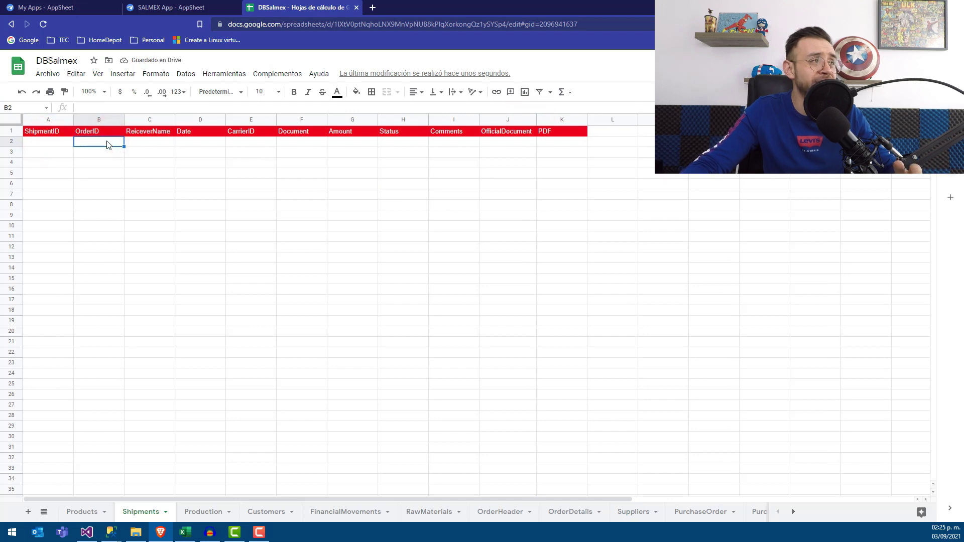
pyautogui.click(32, 143)
pyautogui.click(100, 146)
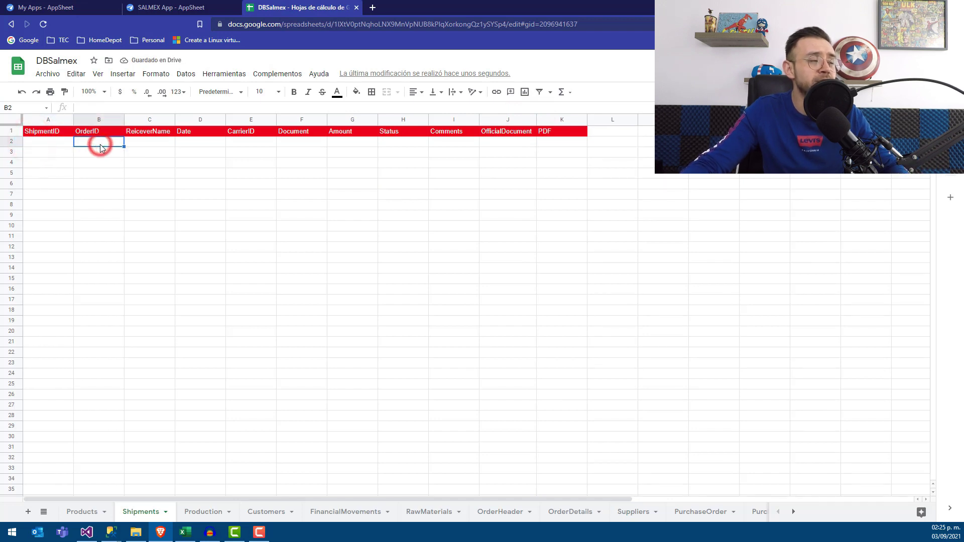
pyautogui.click(151, 145)
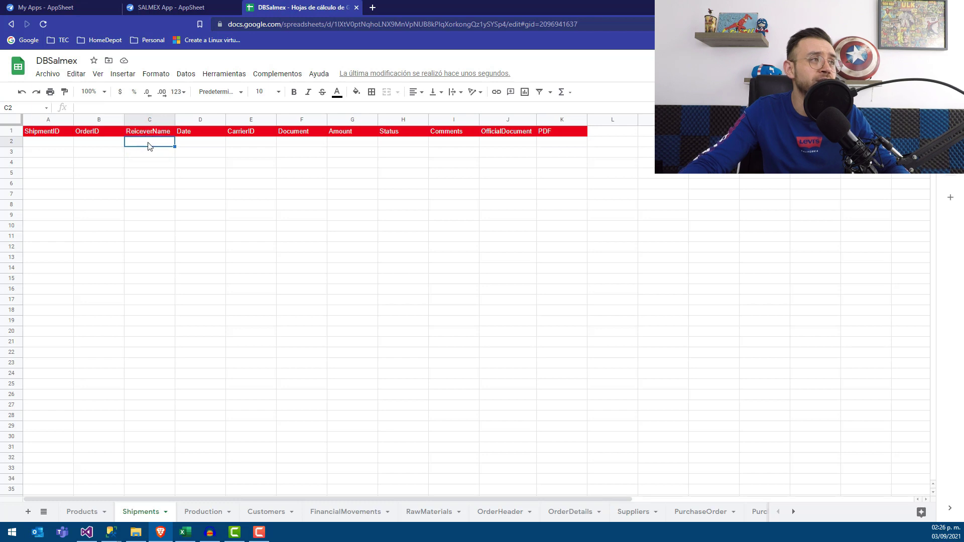
pyautogui.click(191, 144)
pyautogui.click(44, 143)
pyautogui.click(231, 146)
pyautogui.click(307, 143)
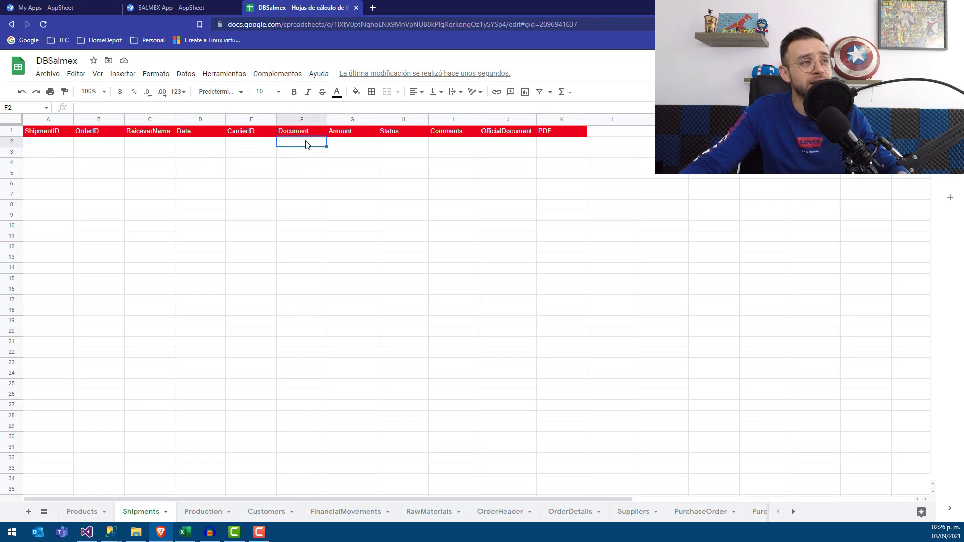
pyautogui.moveTo(53, 145); pyautogui.dragTo(409, 146)
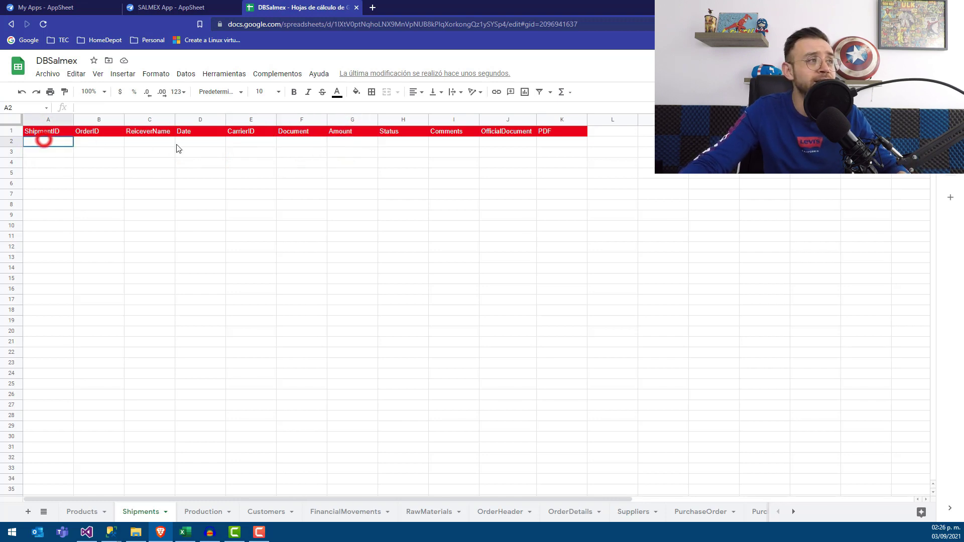
# Step: Check the empty cells under Status, Comments, OfficialDocument and PDF, ending back at A2
pyautogui.click(411, 150)
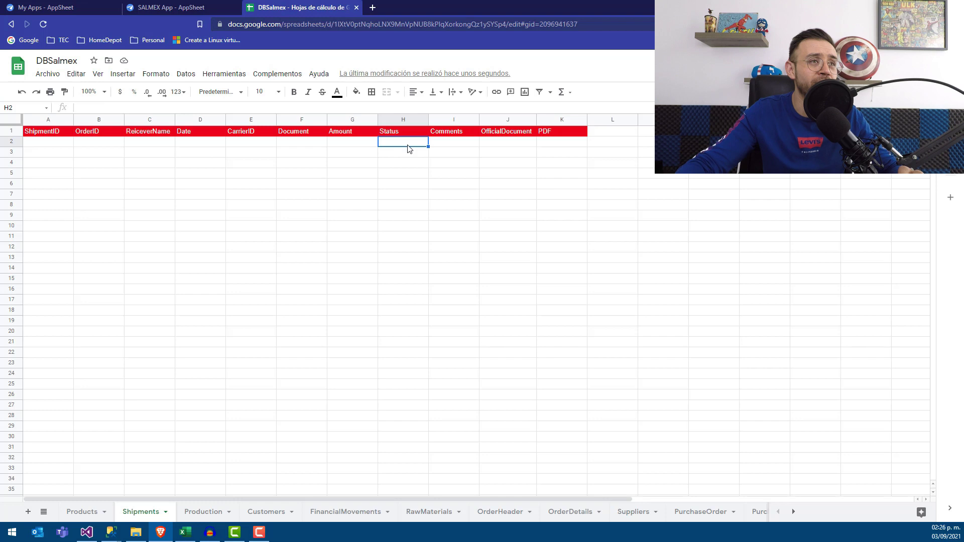
pyautogui.click(460, 145)
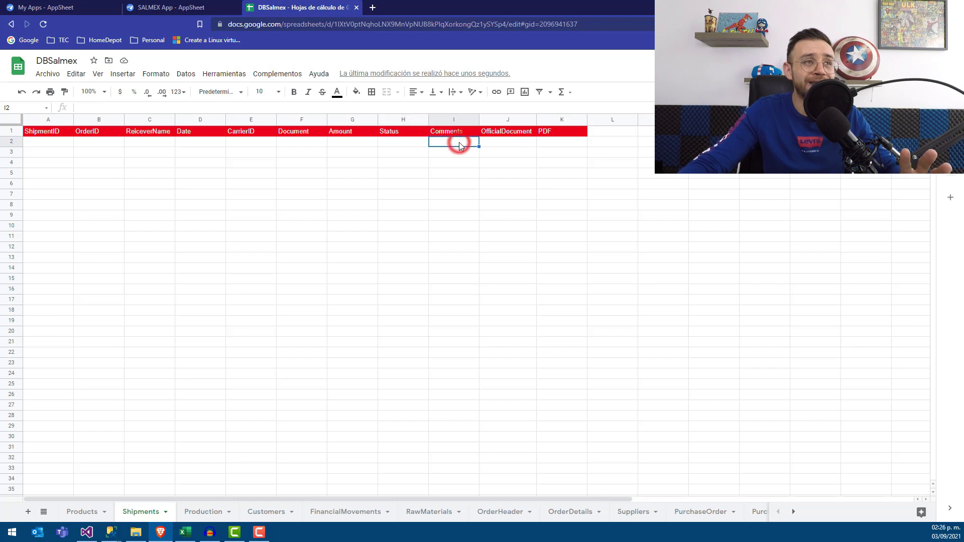
pyautogui.click(503, 144)
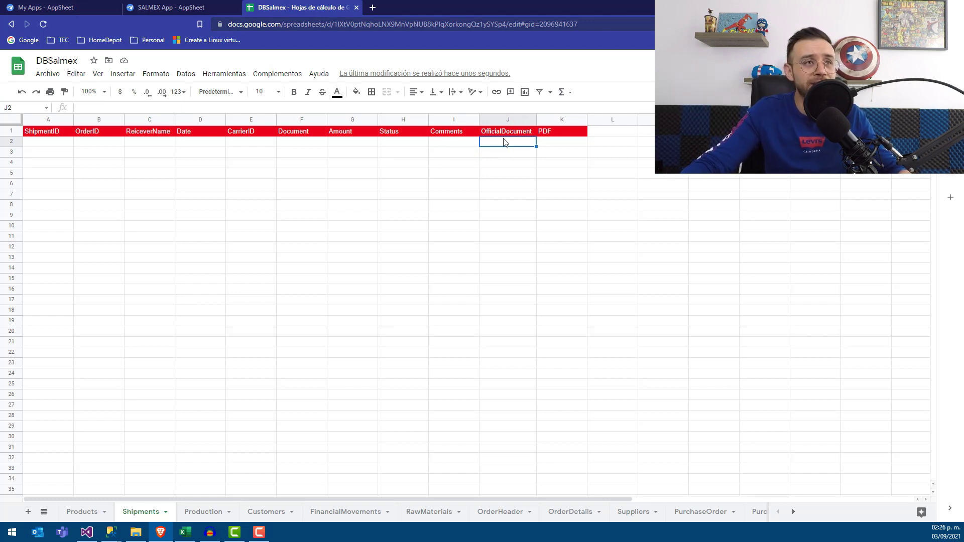
pyautogui.click(547, 145)
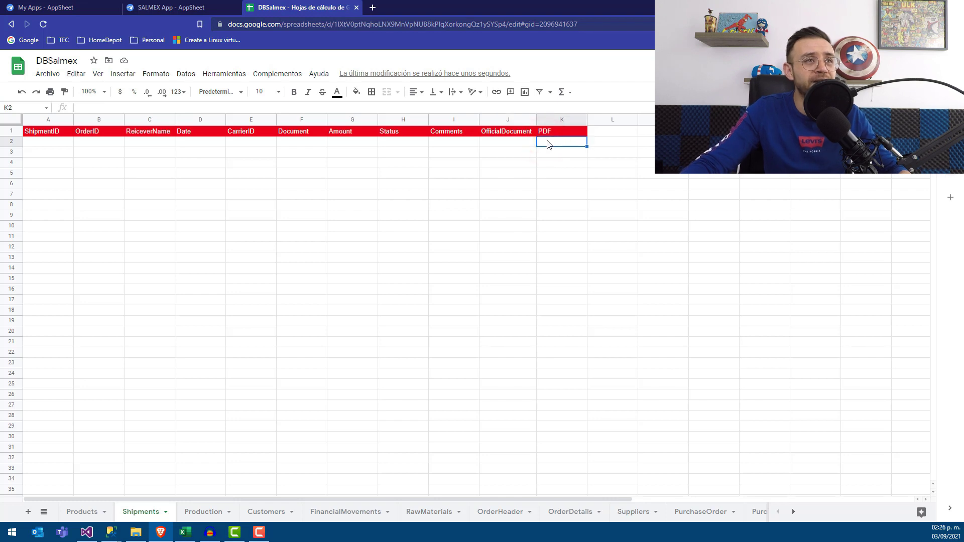
pyautogui.click(560, 122)
pyautogui.click(560, 146)
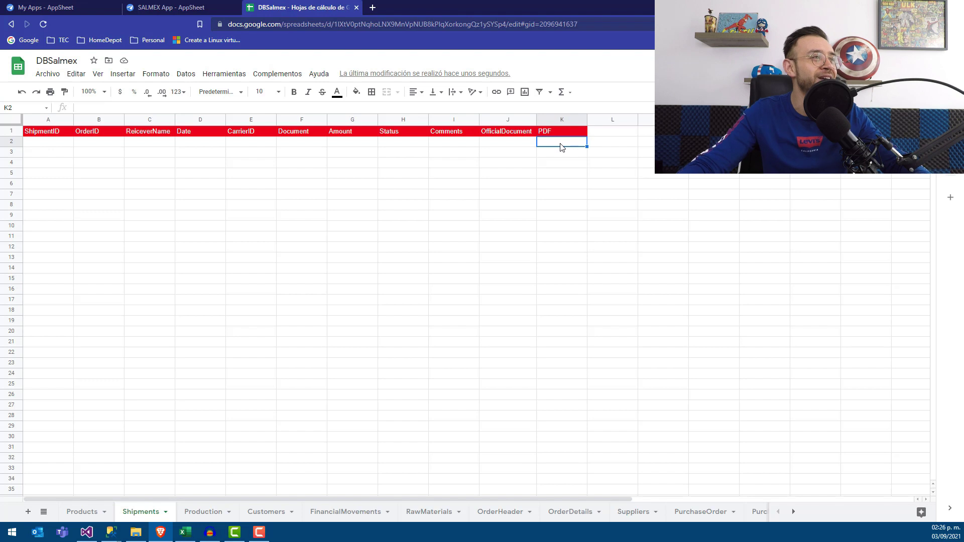
pyautogui.click(51, 142)
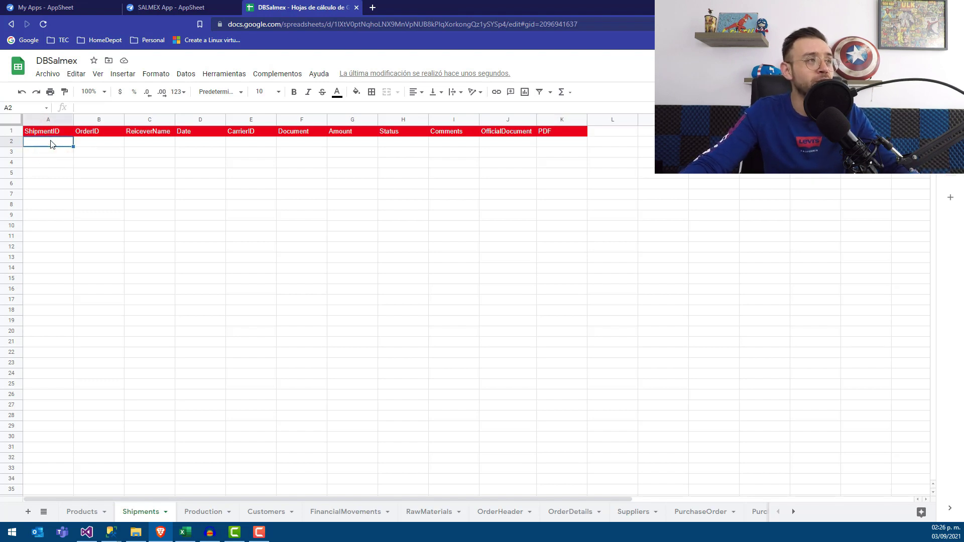
# Step: Reach the SALMEX app's Data tables, reloading the editor and checking the Shipments sheet
pyautogui.click(164, 8)
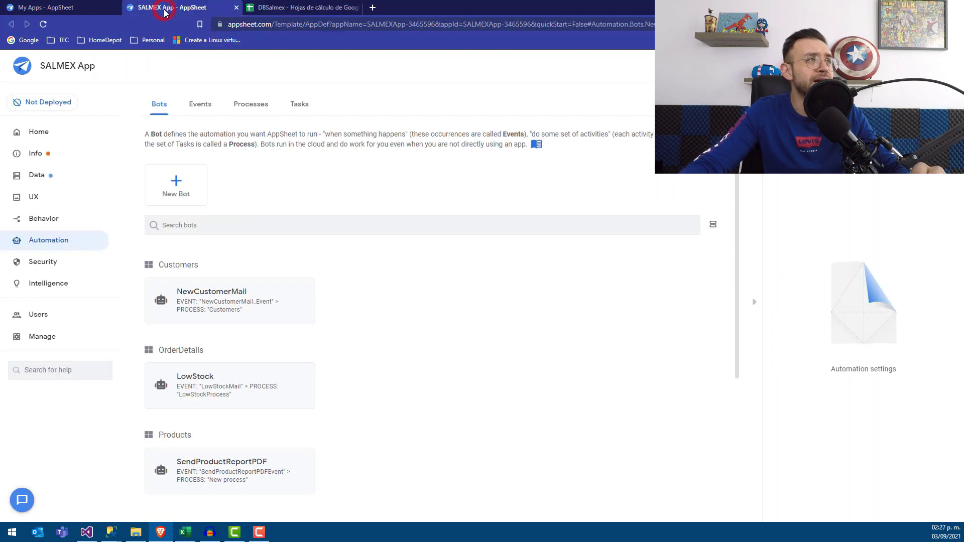
pyautogui.click(43, 176)
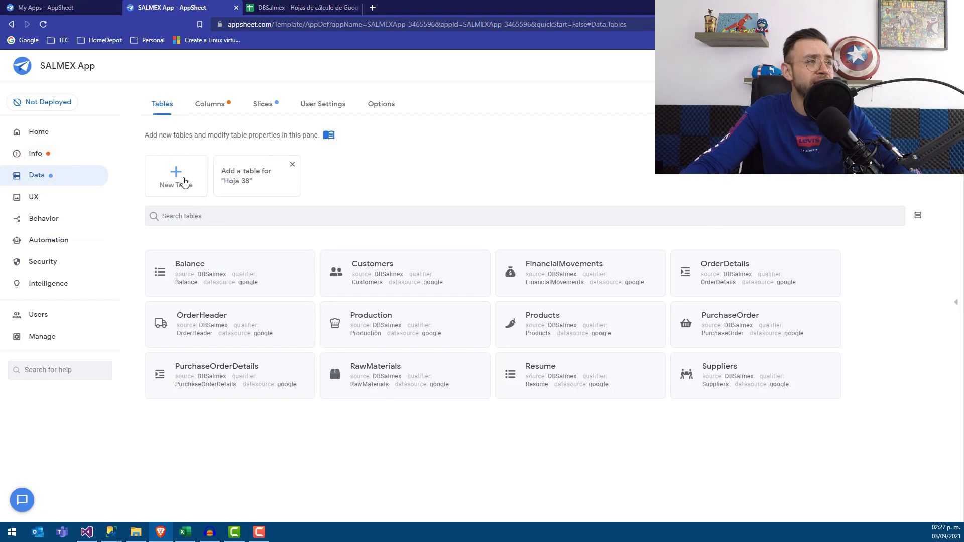
pyautogui.click(287, 6)
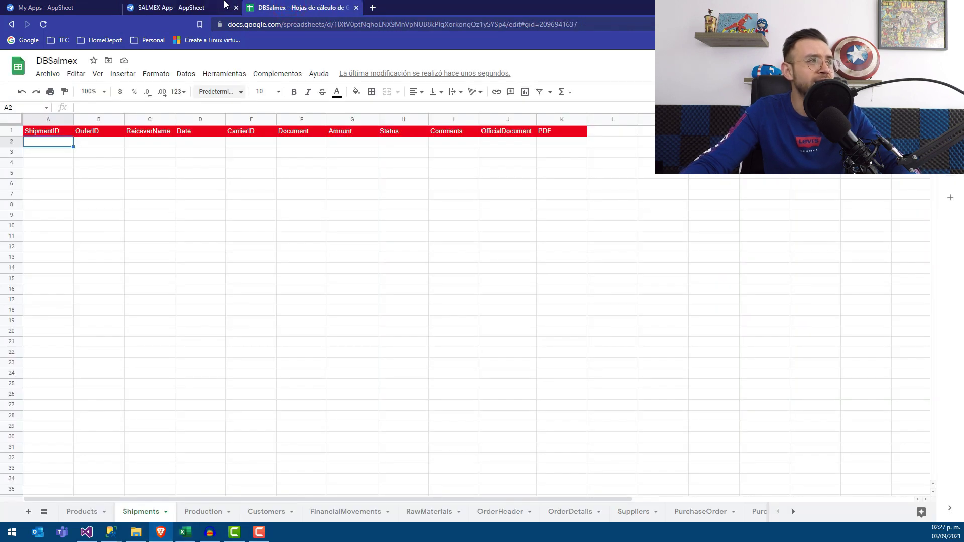
pyautogui.click(207, 6)
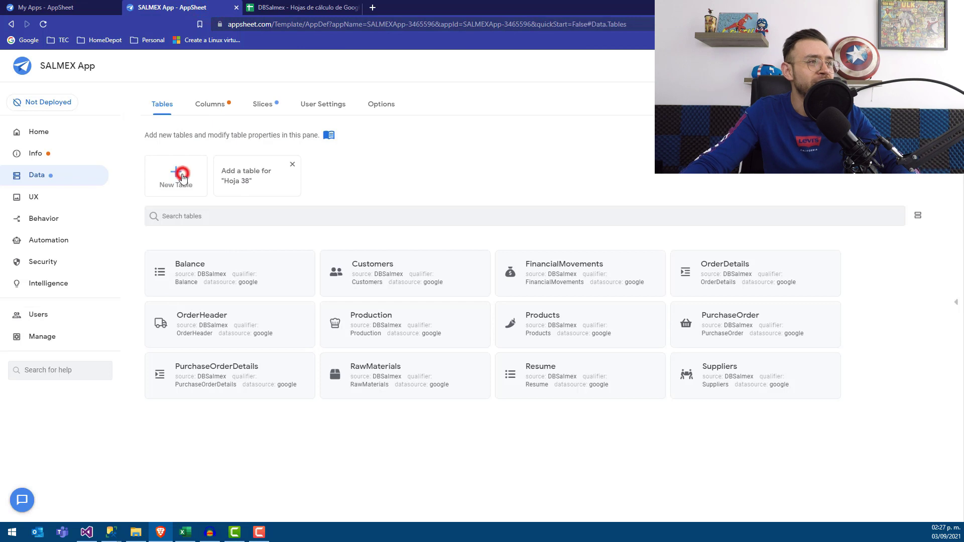
pyautogui.click(182, 176)
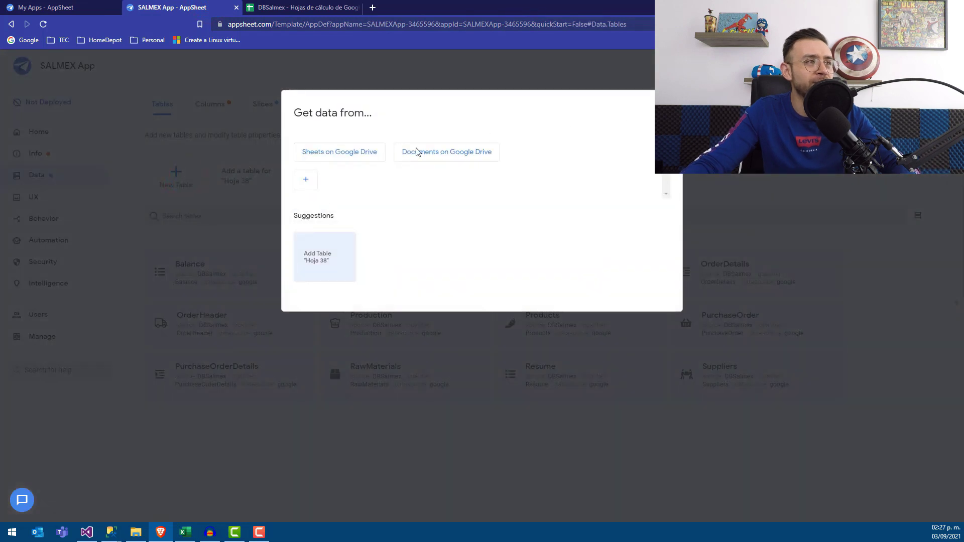
pyautogui.click(293, 166)
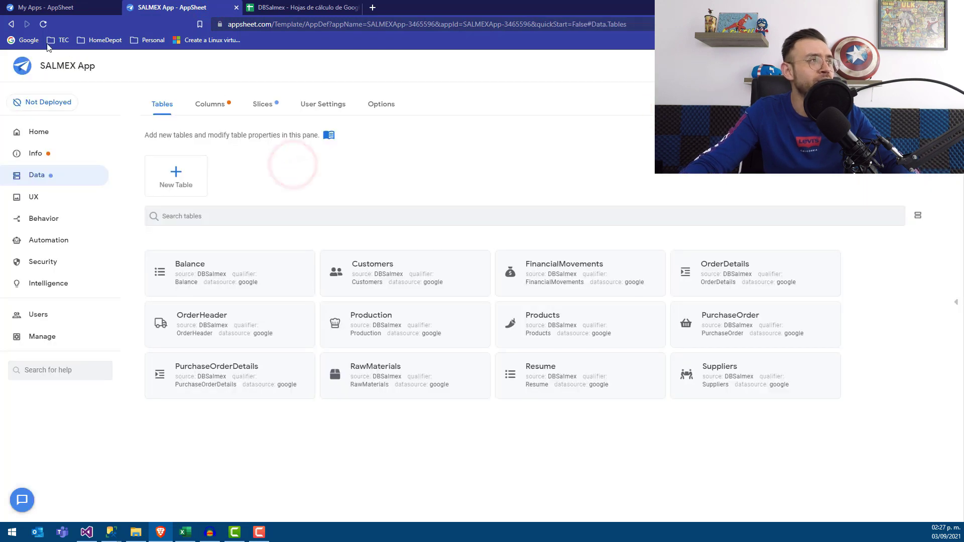
pyautogui.click(43, 24)
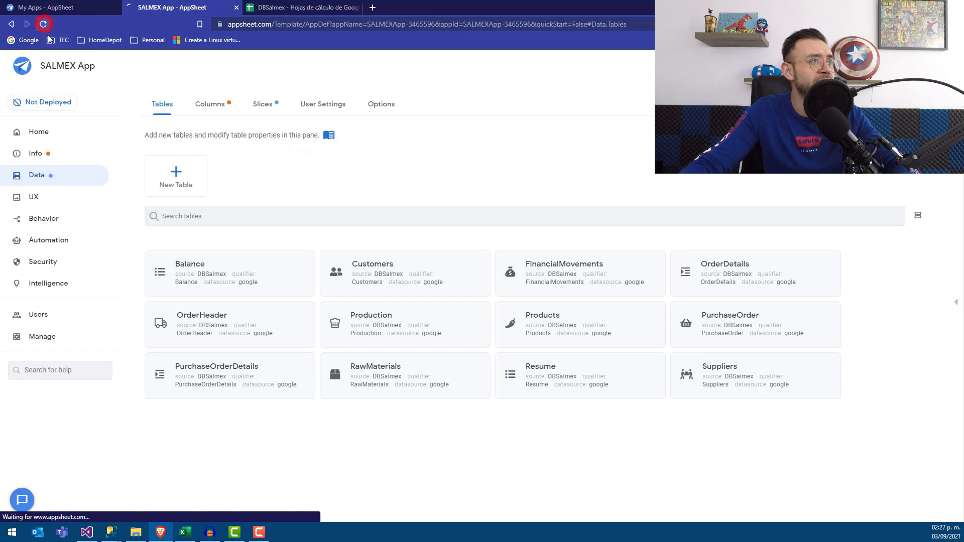
pyautogui.click(260, 7)
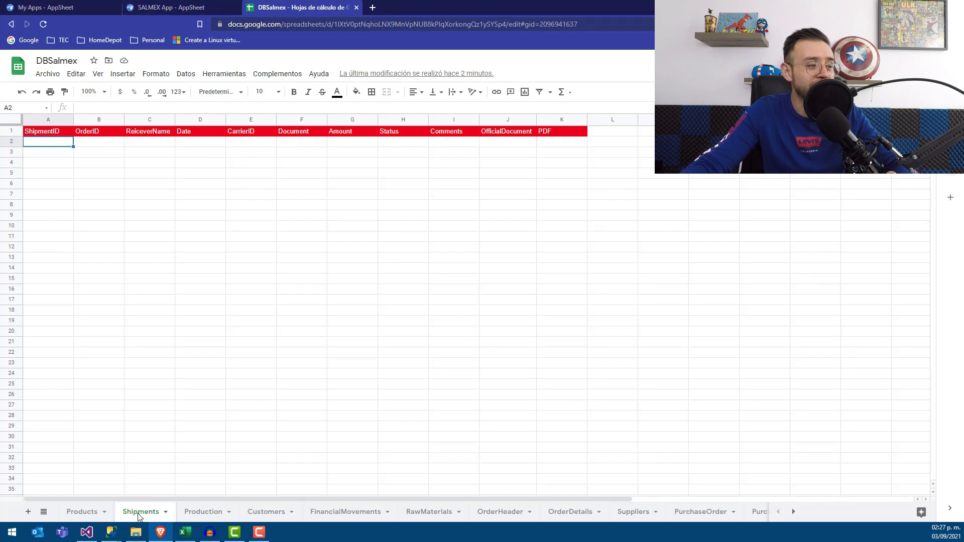
pyautogui.click(155, 9)
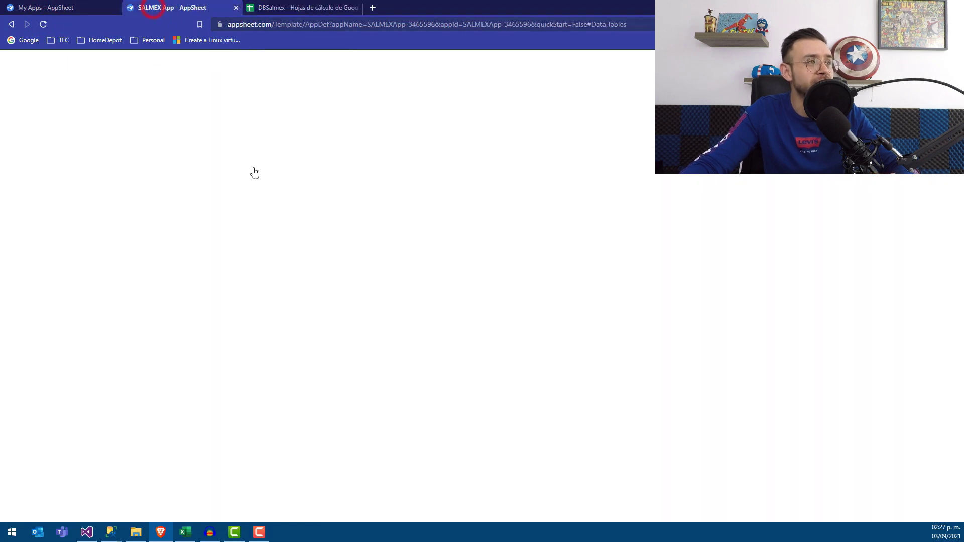
# Step: Add the Shipments worksheet as a new table allowing updates, adds and deletes
pyautogui.click(191, 186)
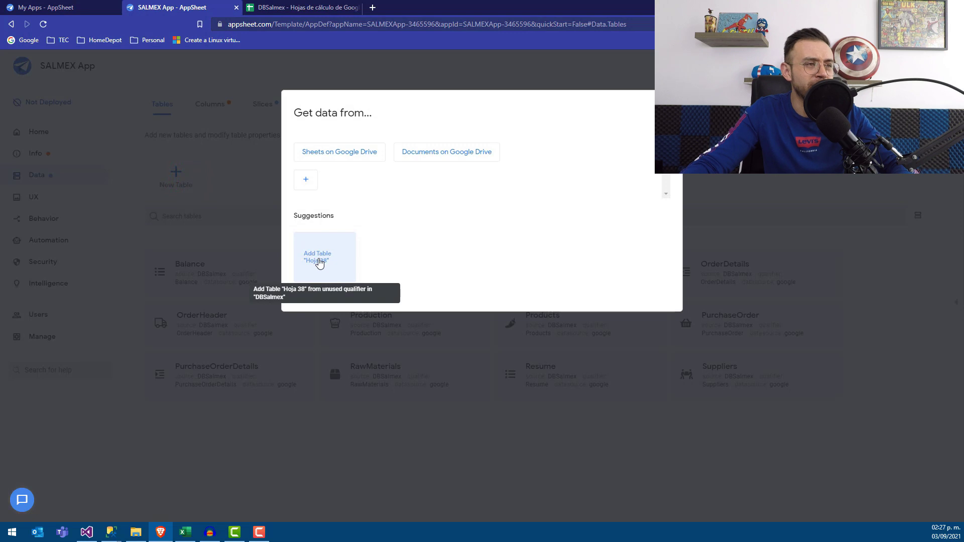
pyautogui.click(320, 261)
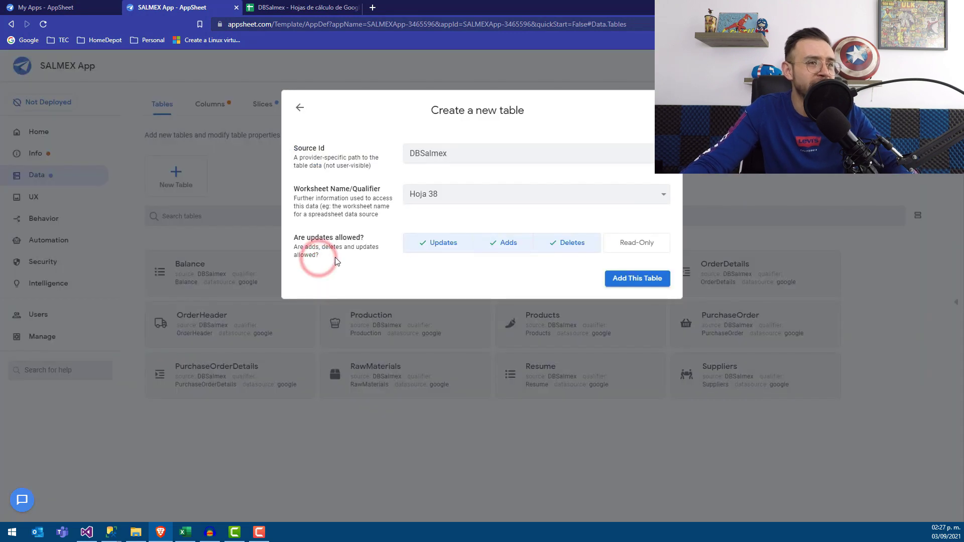
pyautogui.click(456, 197)
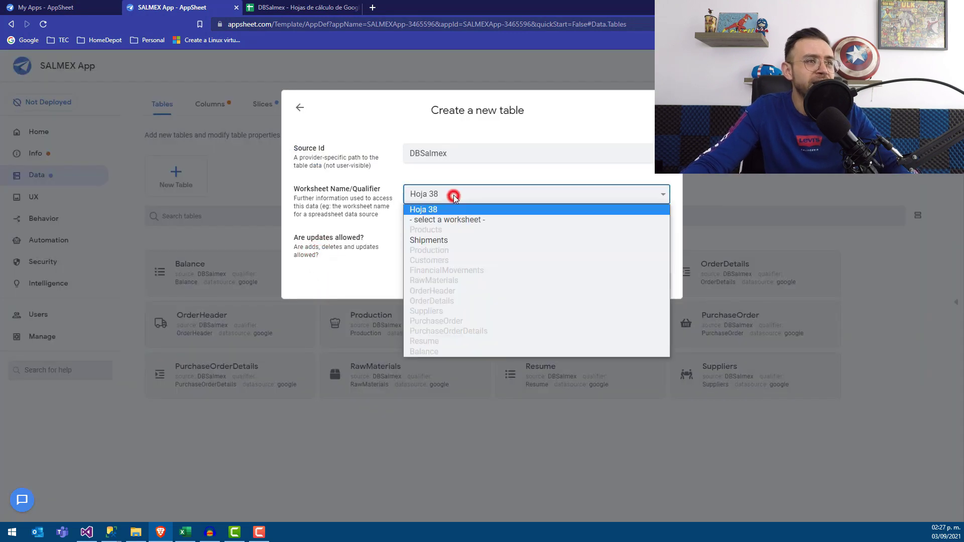
pyautogui.click(424, 241)
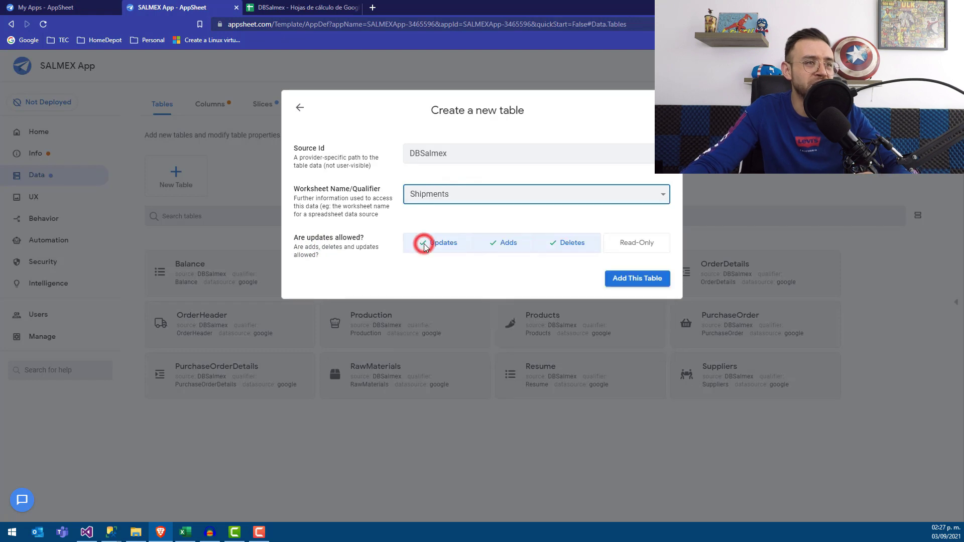
pyautogui.click(629, 281)
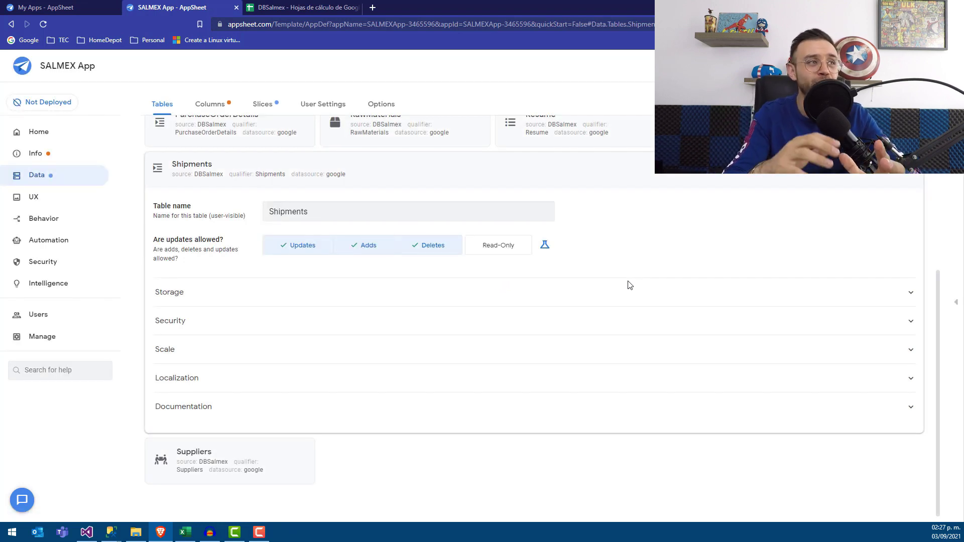
# Step: Expand the Shipments table's column list and compare it with the sheet's A–K headers
pyautogui.click(221, 109)
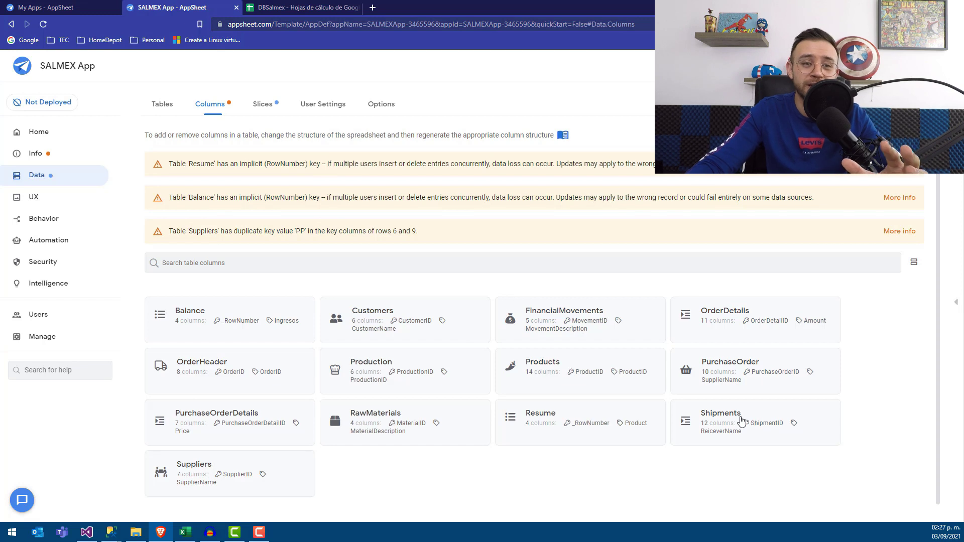
pyautogui.click(725, 417)
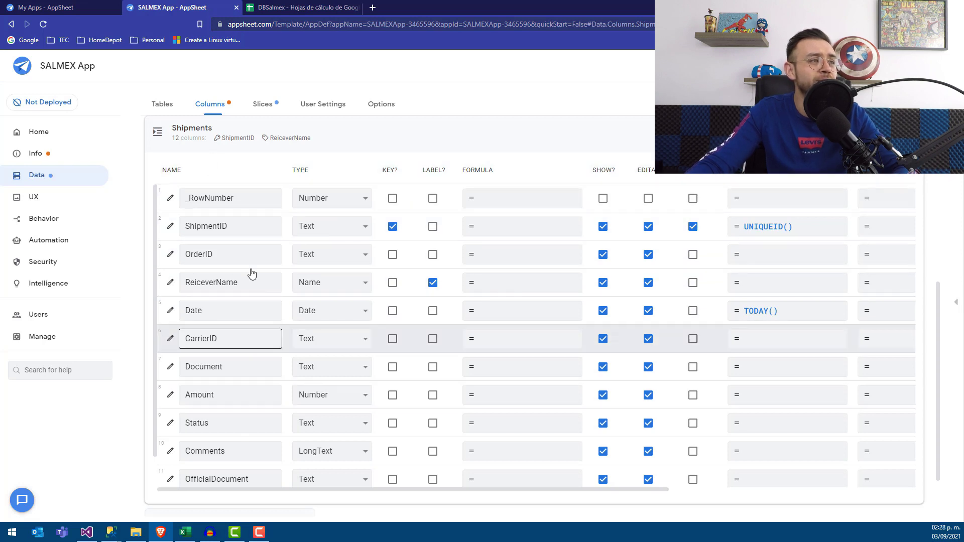
pyautogui.click(267, 4)
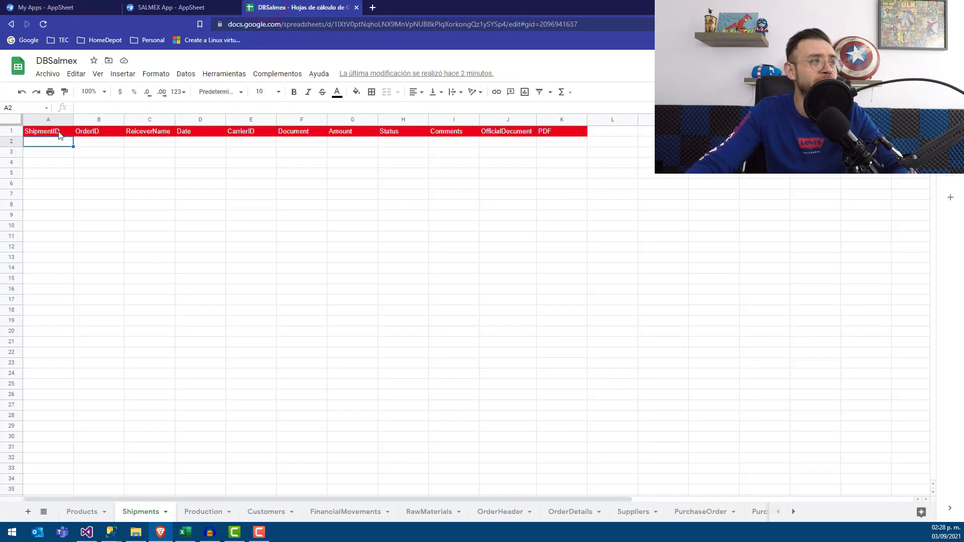
pyautogui.moveTo(58, 135); pyautogui.dragTo(537, 144)
pyautogui.click(158, 6)
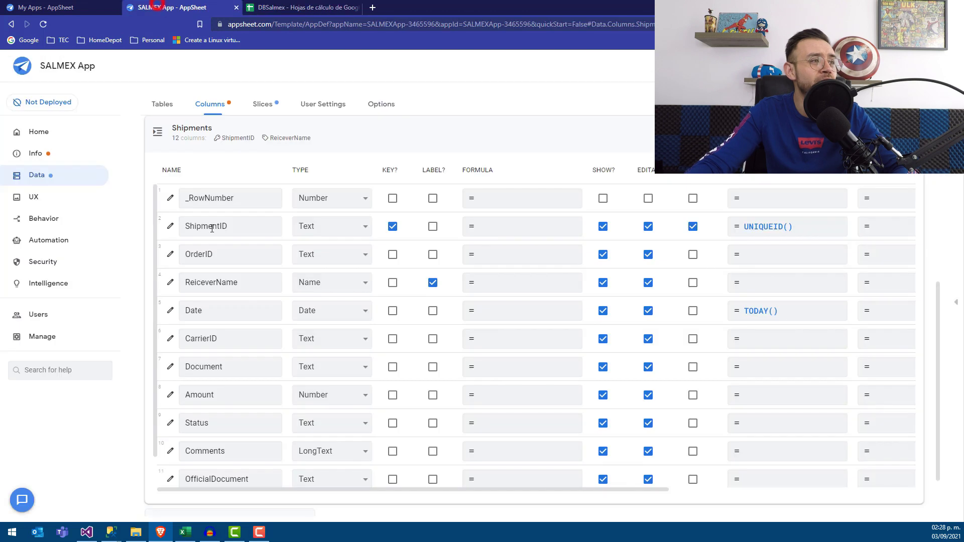
pyautogui.scroll(-1, 279, 377)
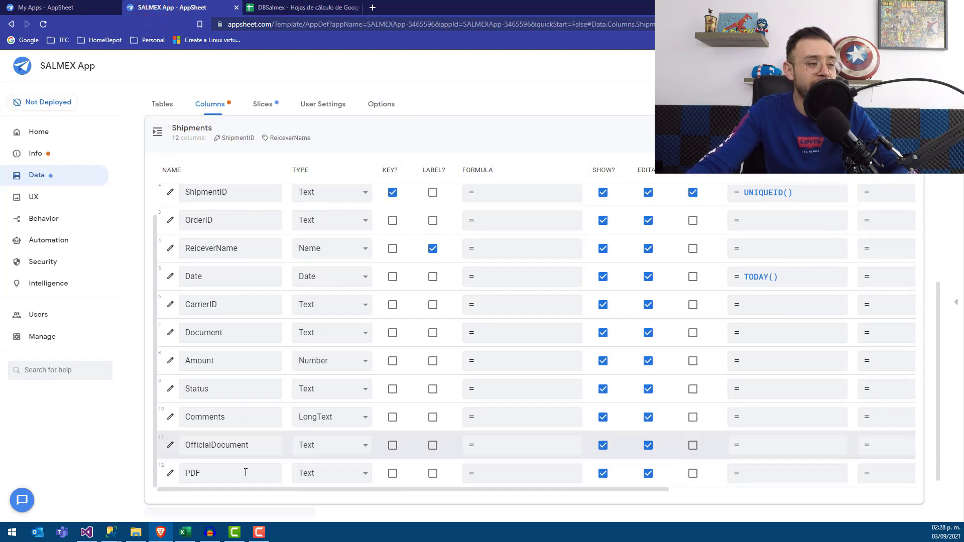
# Step: Change the PDF and OfficialDocument column types from Text to File
pyautogui.click(352, 474)
pyautogui.click(314, 296)
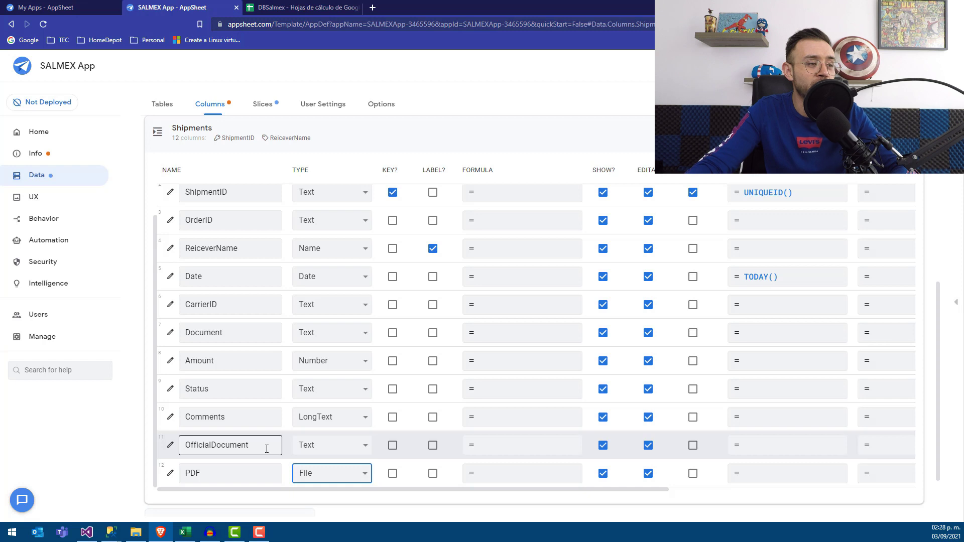
pyautogui.click(333, 444)
pyautogui.click(316, 289)
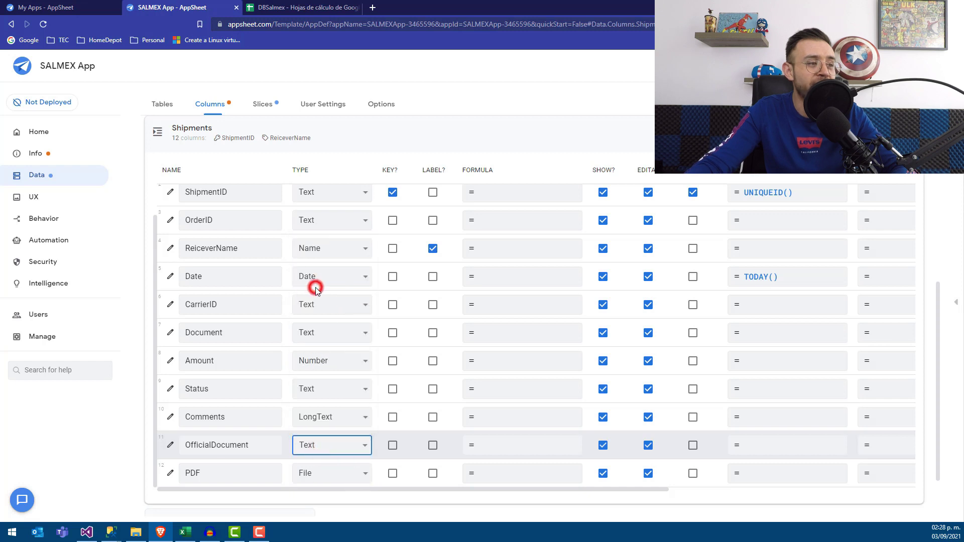
pyautogui.scroll(5, 271, 326)
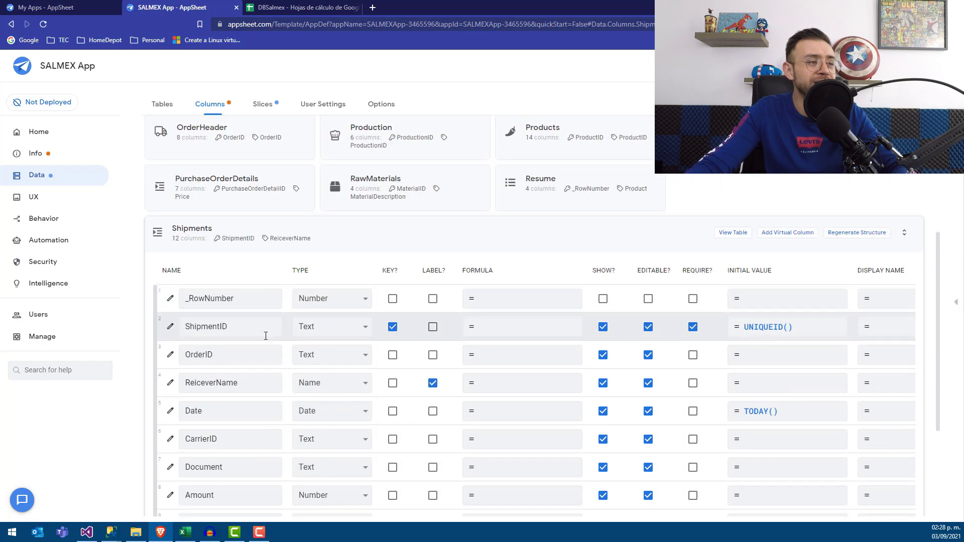
pyautogui.scroll(-1, 171, 351)
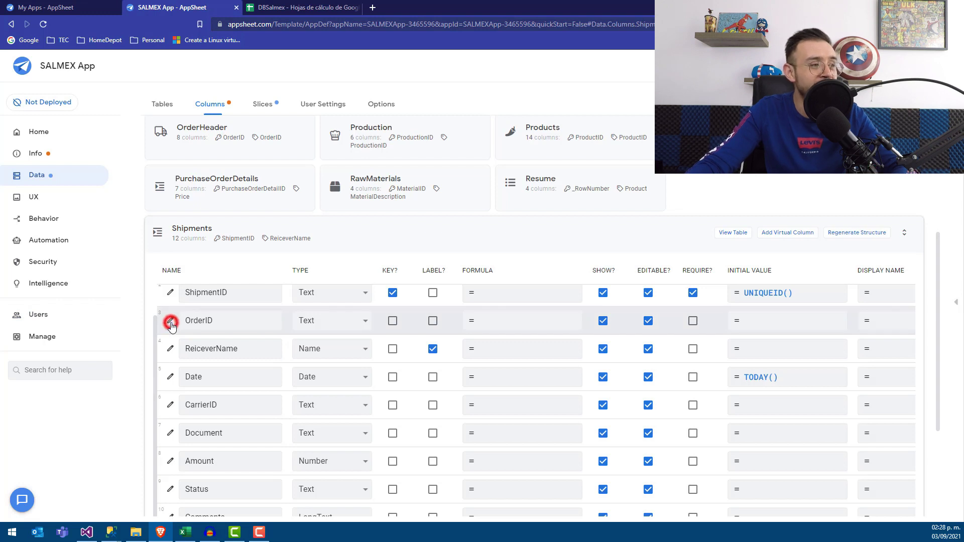
# Step: Set OrderID's type to Ref with OrderHeader as the source table
pyautogui.click(170, 321)
pyautogui.click(454, 234)
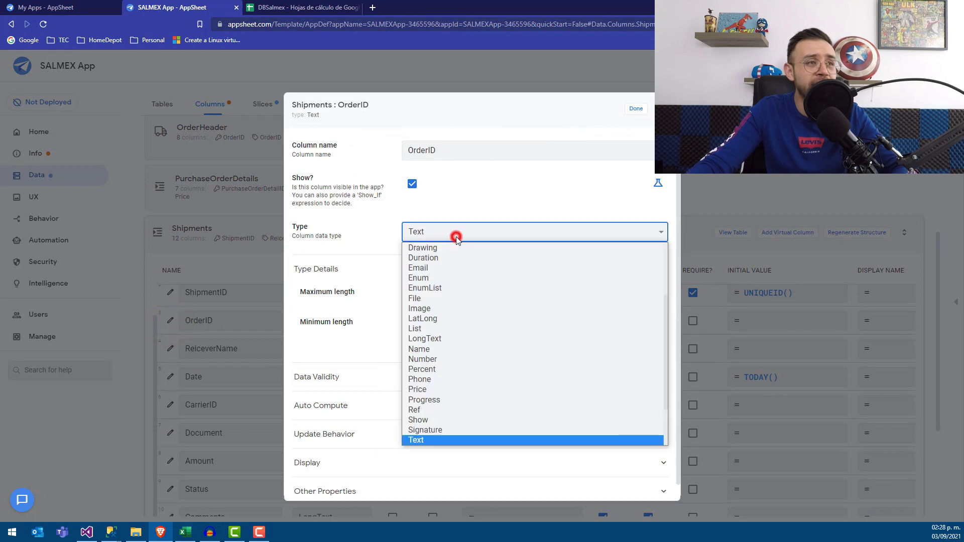
pyautogui.press('r')
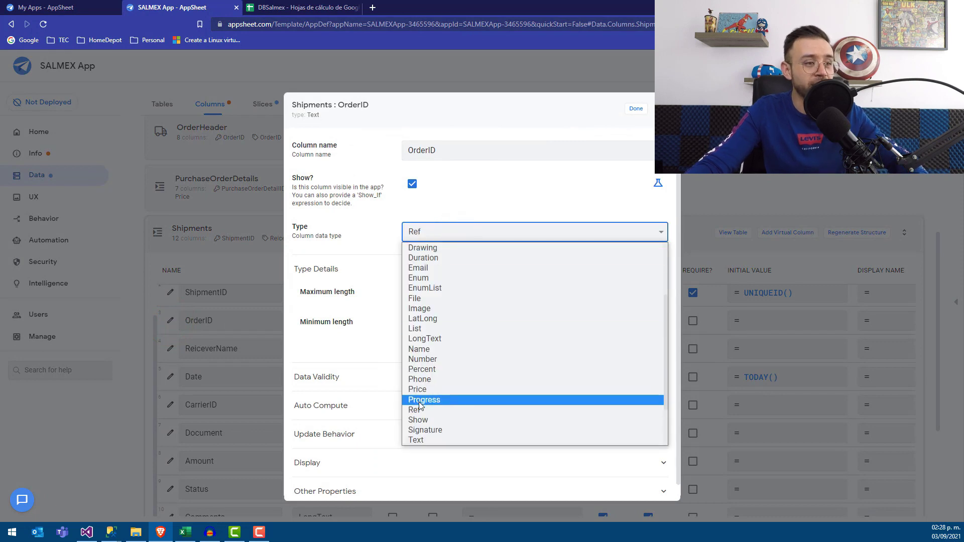
pyautogui.click(421, 400)
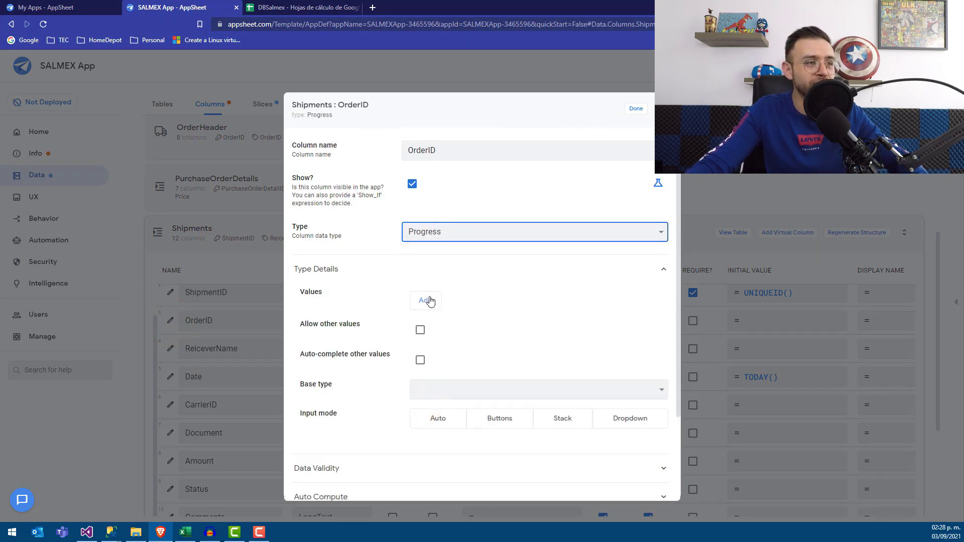
pyautogui.click(436, 236)
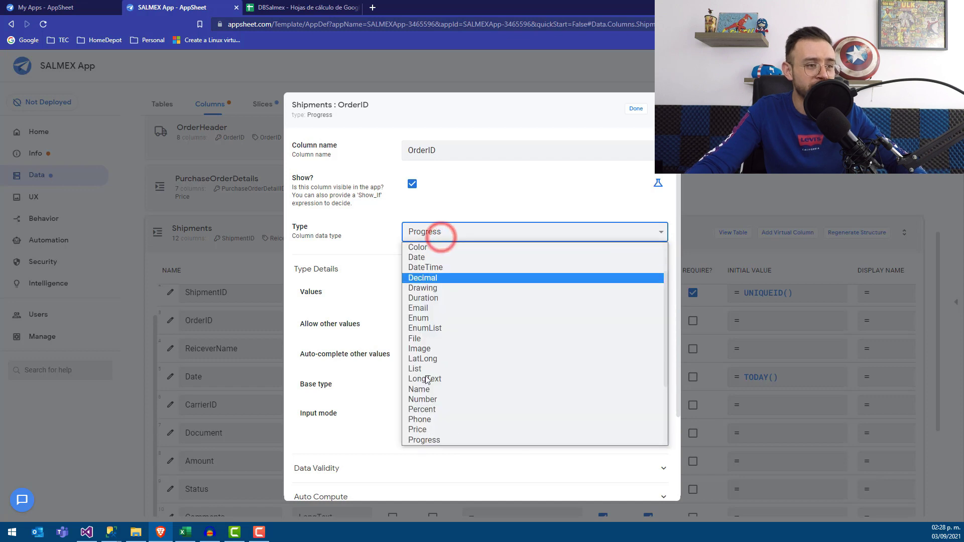
pyautogui.press('r')
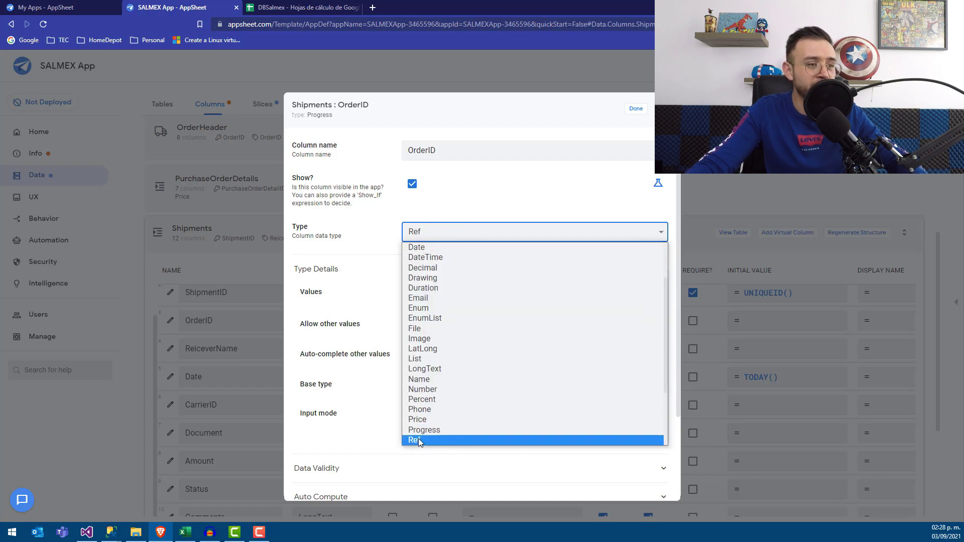
pyautogui.click(418, 439)
pyautogui.click(452, 304)
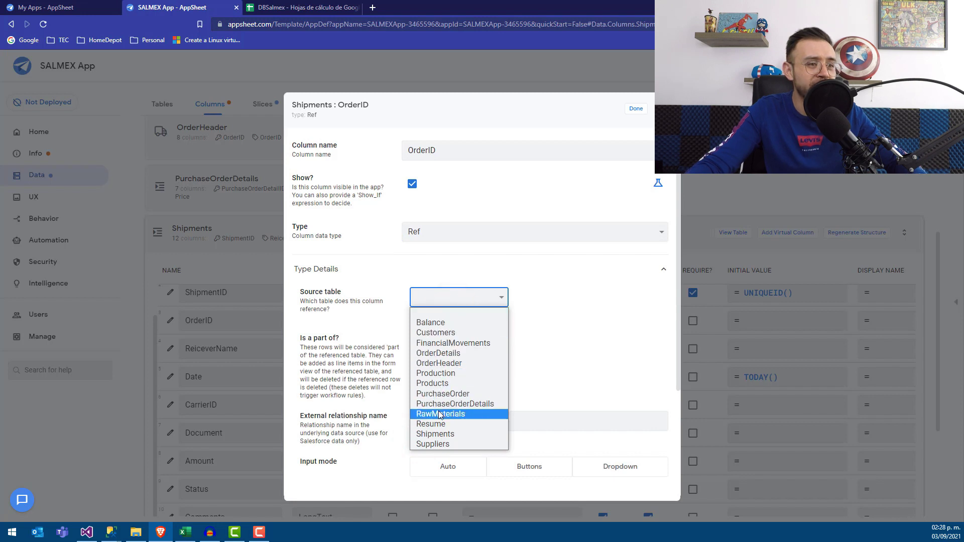
pyautogui.click(443, 364)
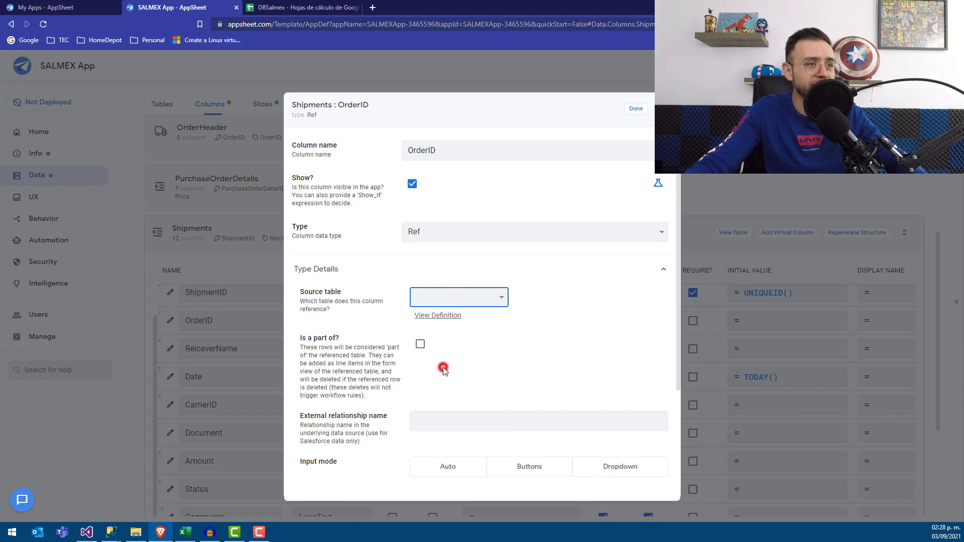
pyautogui.click(635, 108)
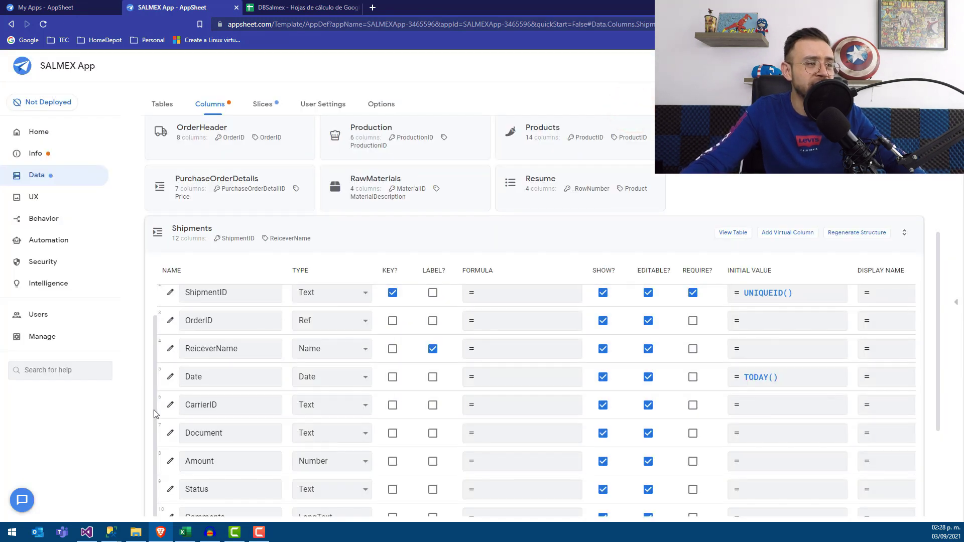
pyautogui.scroll(-1, 227, 359)
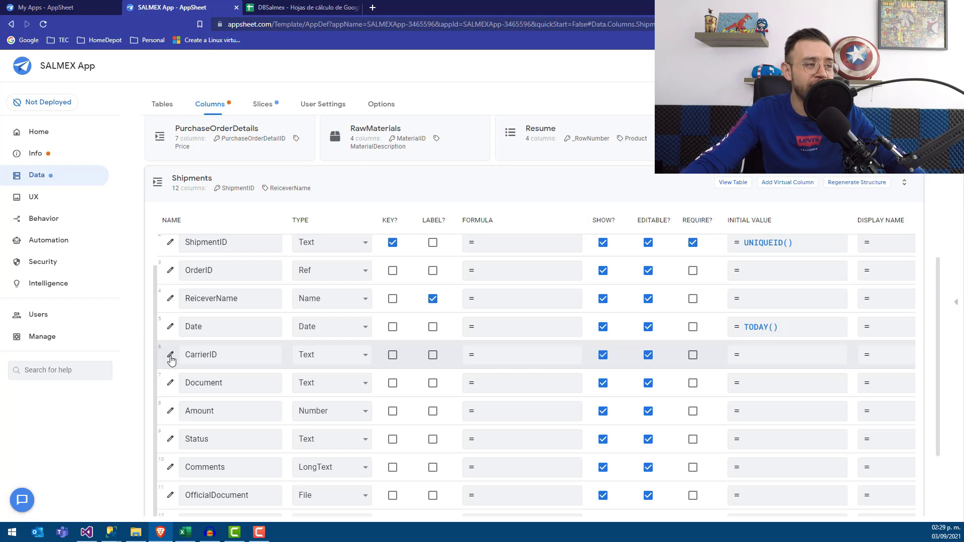
# Step: Change the CarrierID column's type to Enum
pyautogui.click(170, 356)
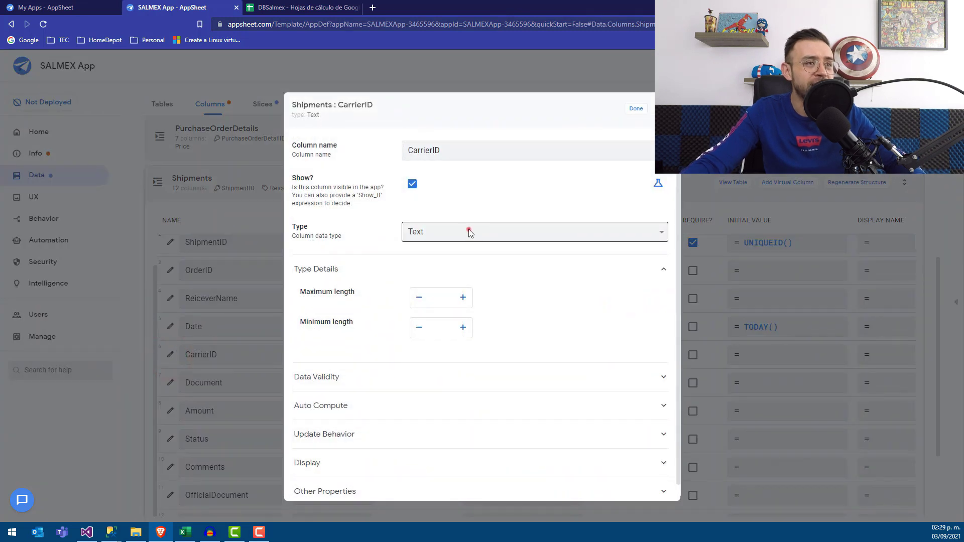
pyautogui.click(469, 230)
pyautogui.press('e')
pyautogui.press('n')
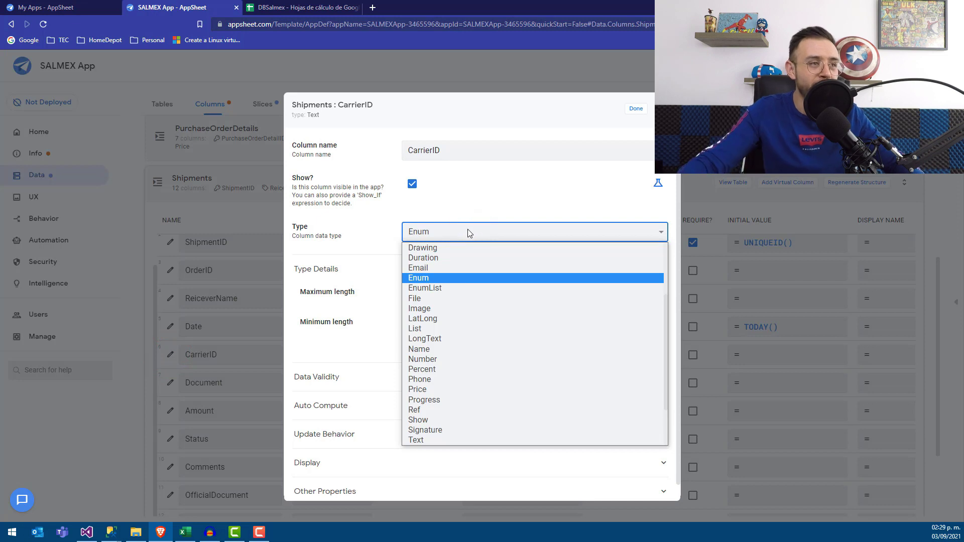
pyautogui.click(427, 287)
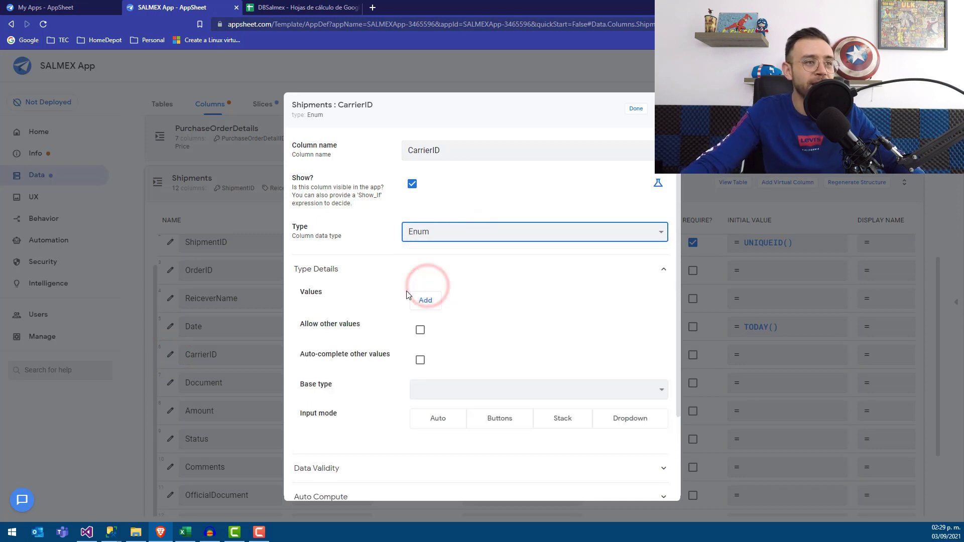
# Step: Add the carrier values DHL, ESTAFETA and REDPACK and save the column
pyautogui.click(425, 300)
pyautogui.click(448, 302)
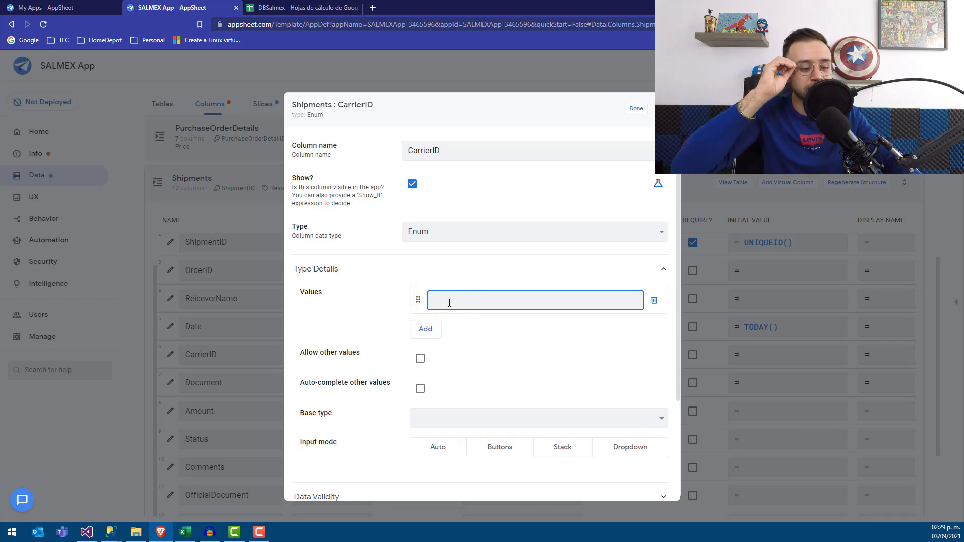
pyautogui.write('DHL')
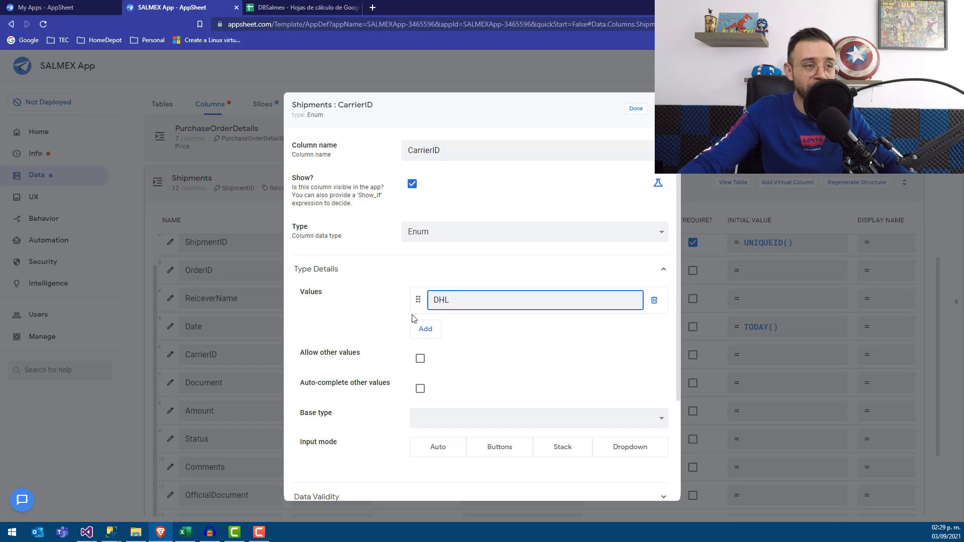
pyautogui.click(421, 329)
pyautogui.click(452, 329)
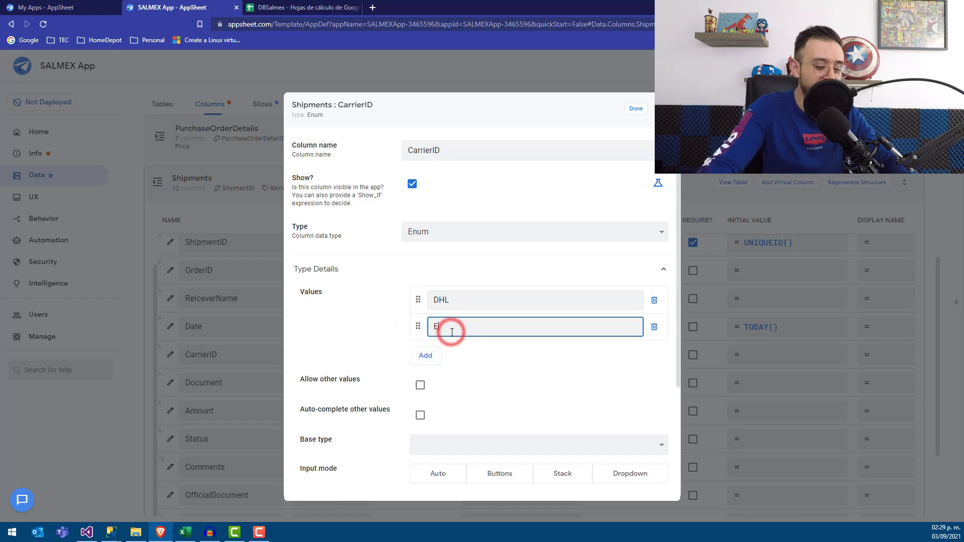
pyautogui.write('ESTAFETA')
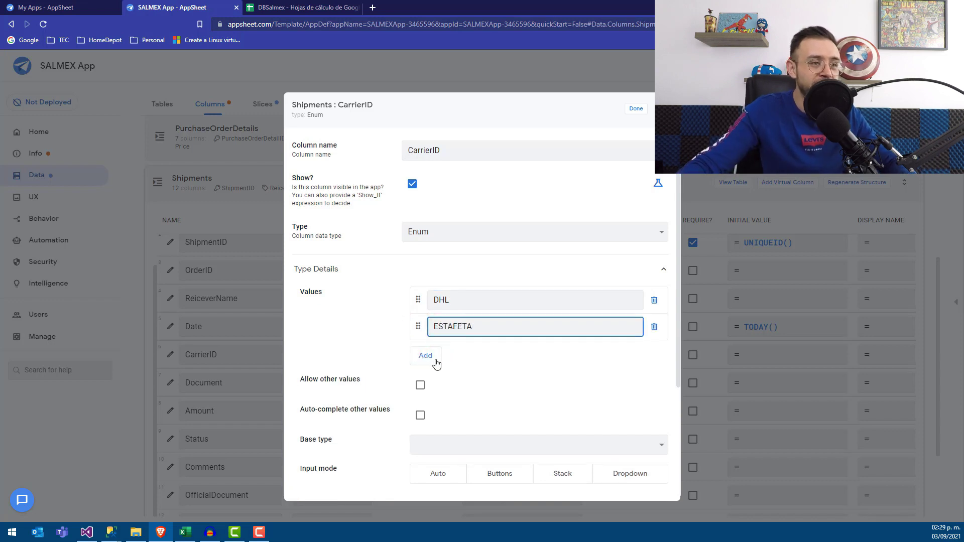
pyautogui.click(436, 363)
pyautogui.click(452, 353)
pyautogui.write('REDPACK')
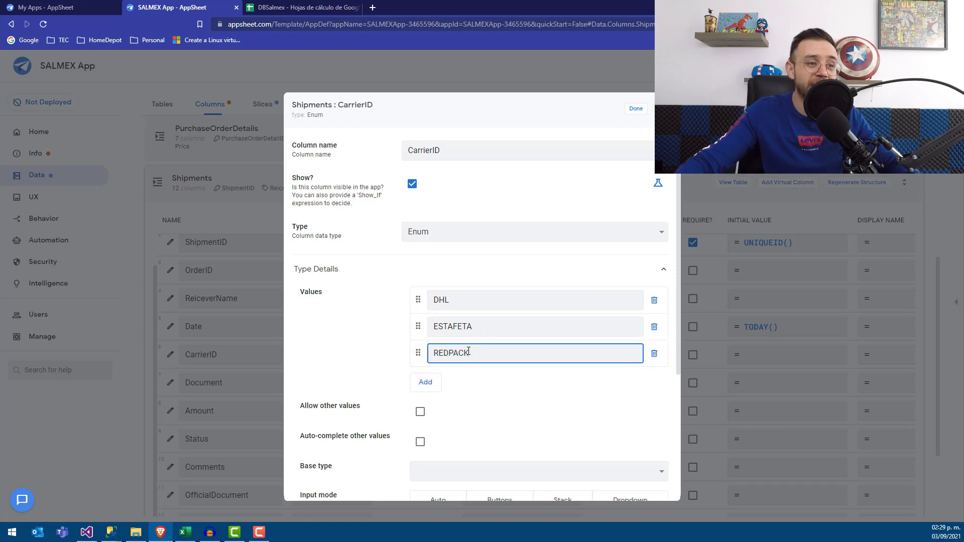
pyautogui.click(503, 399)
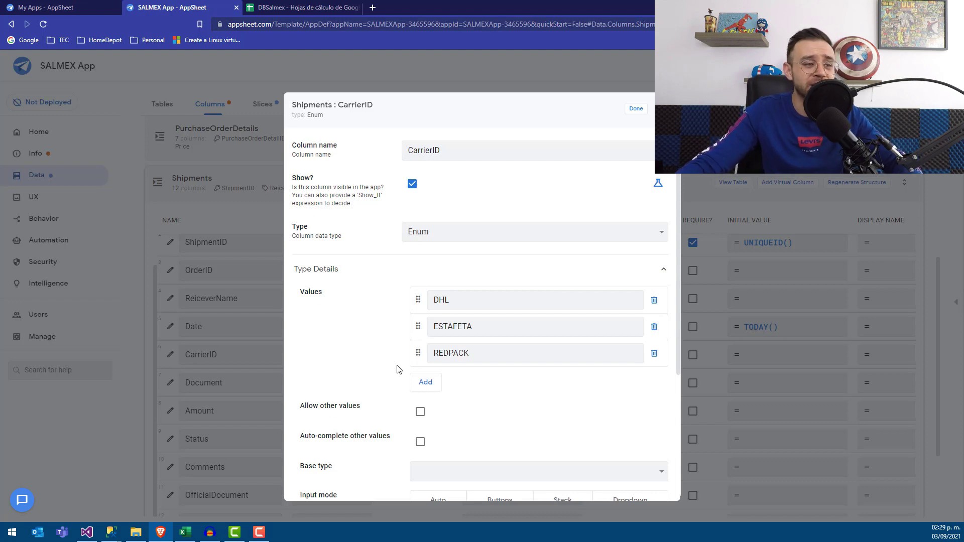
pyautogui.scroll(-2, 394, 353)
pyautogui.scroll(-3, 394, 352)
pyautogui.scroll(5, 394, 352)
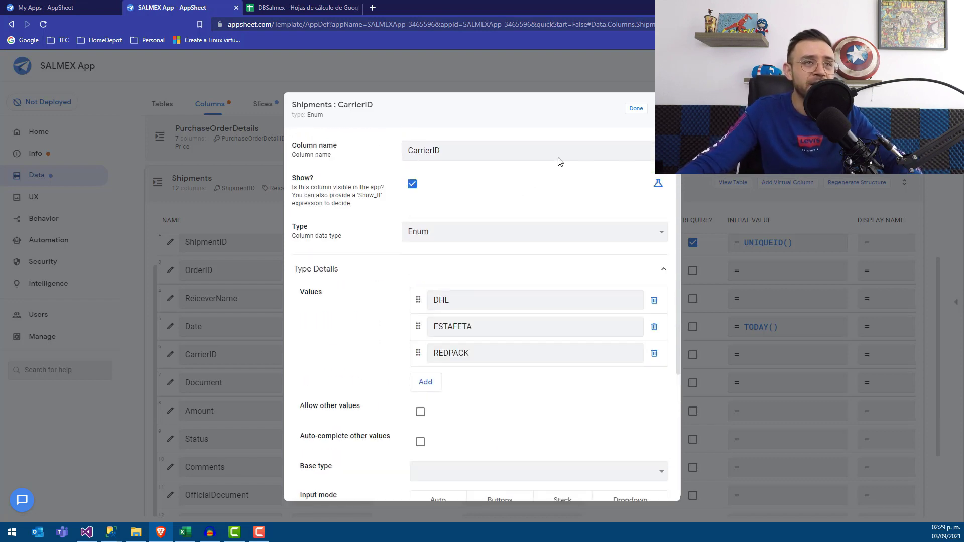
pyautogui.click(631, 113)
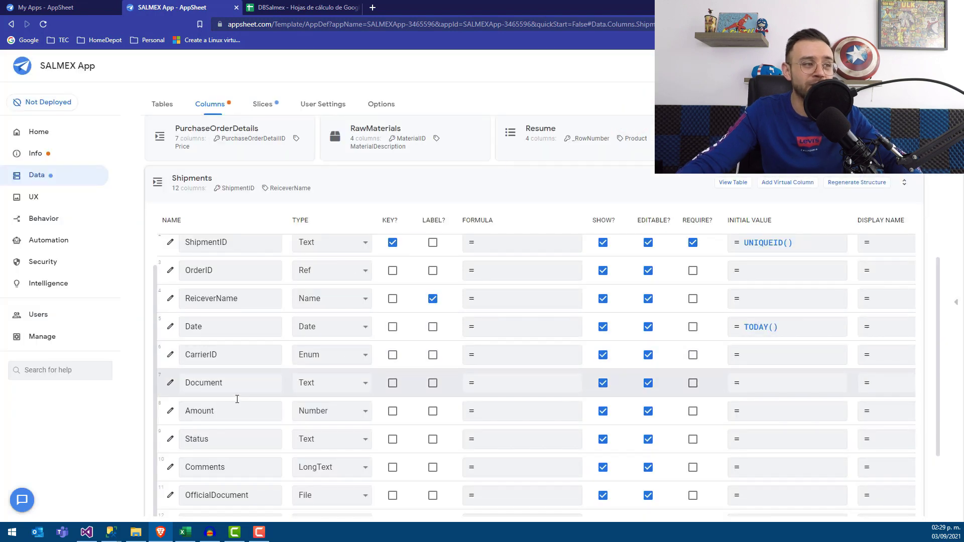
# Step: Change the Status column's type to Enum
pyautogui.click(170, 440)
pyautogui.click(426, 240)
pyautogui.press('e')
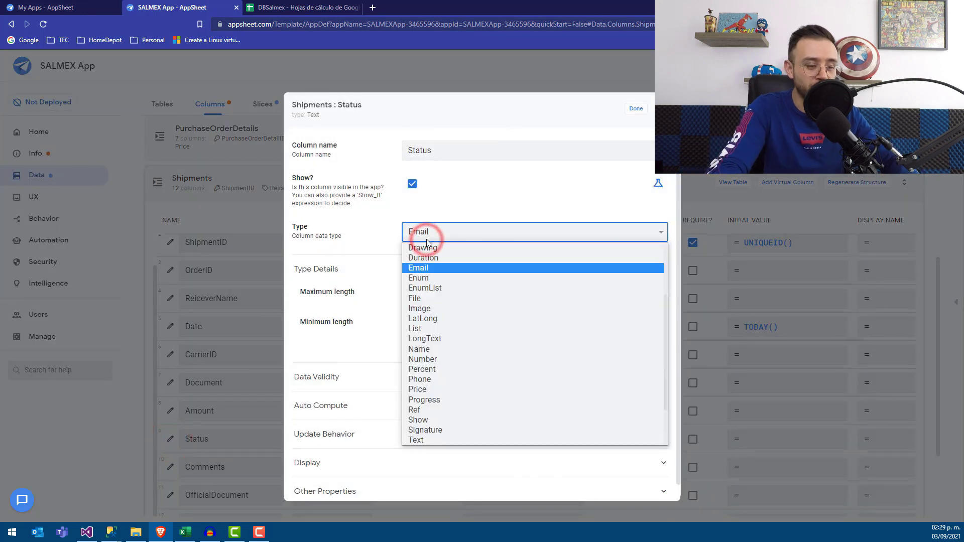
pyautogui.click(416, 278)
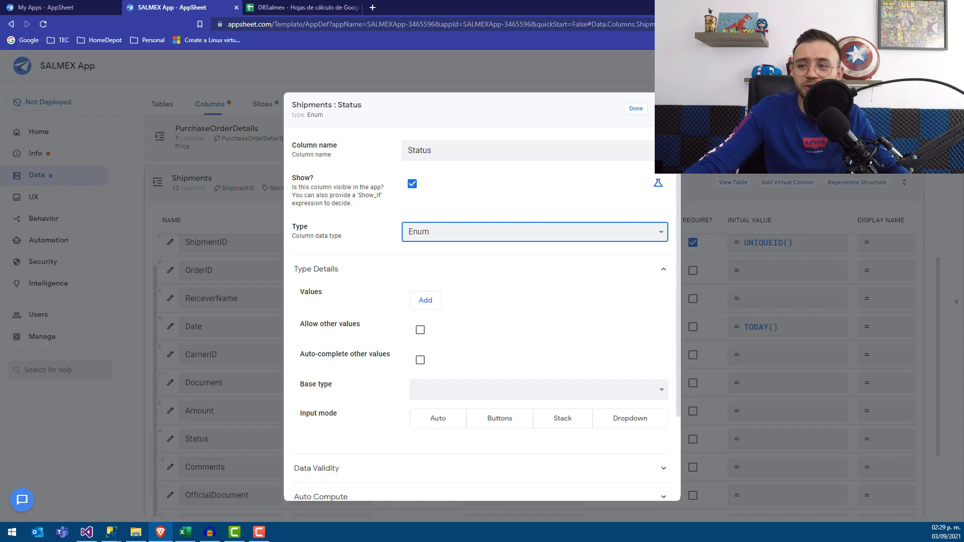
pyautogui.hotkey('alt', 'Tab')
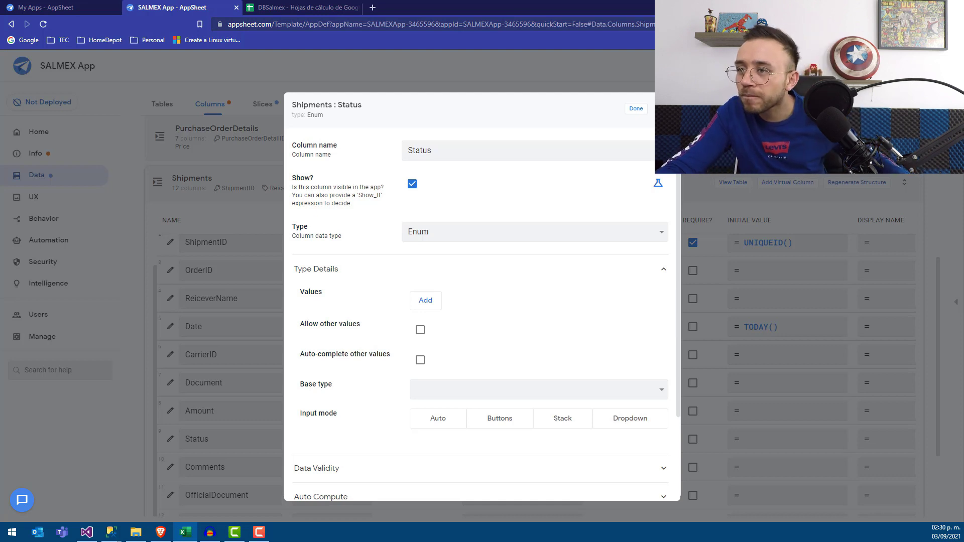
# Step: Add status values GUIA GENERADA, EN TRANSITO and ENTREGADO and save the column
pyautogui.click(426, 304)
pyautogui.click(446, 302)
pyautogui.write('GUIA')
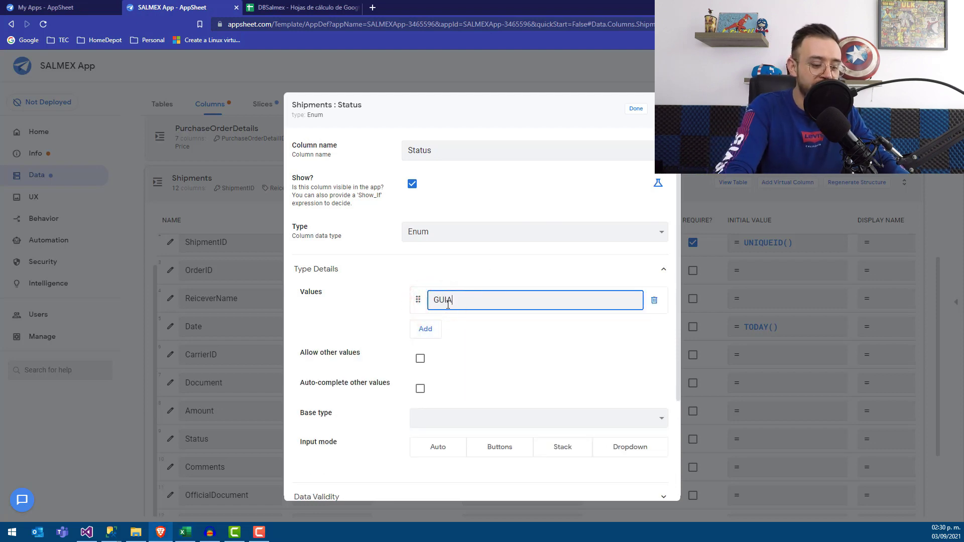
pyautogui.write(' GENERADA')
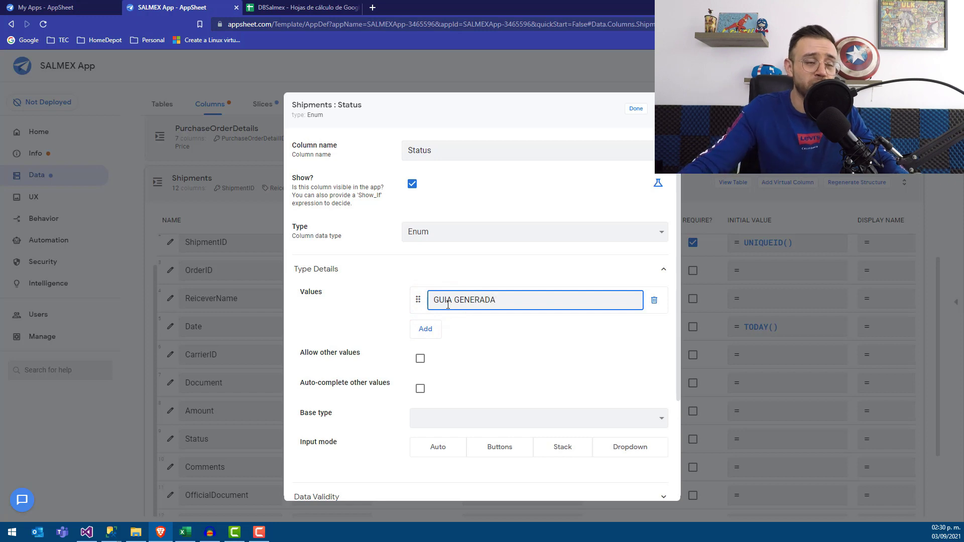
pyautogui.click(426, 331)
pyautogui.click(441, 328)
pyautogui.write('ENTRANSITO')
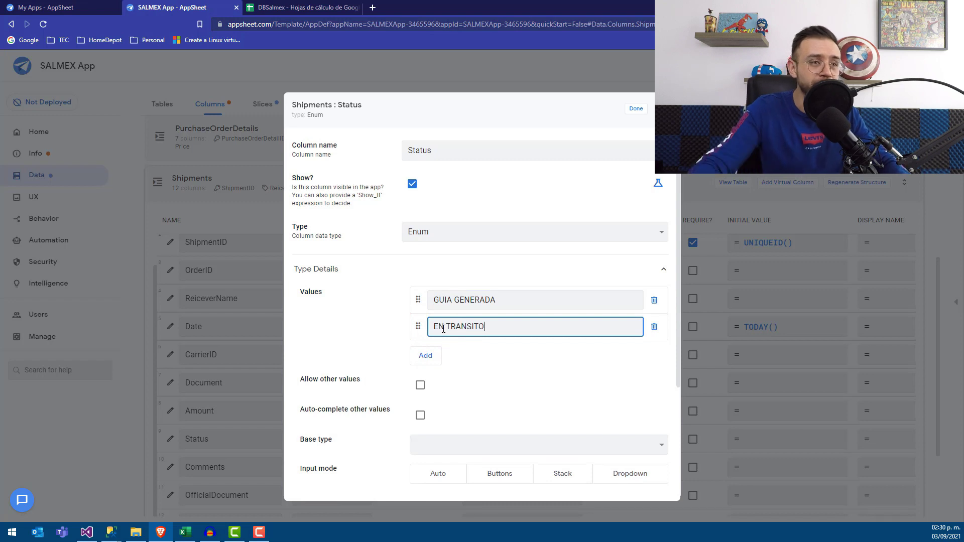
pyautogui.click(422, 355)
pyautogui.click(462, 350)
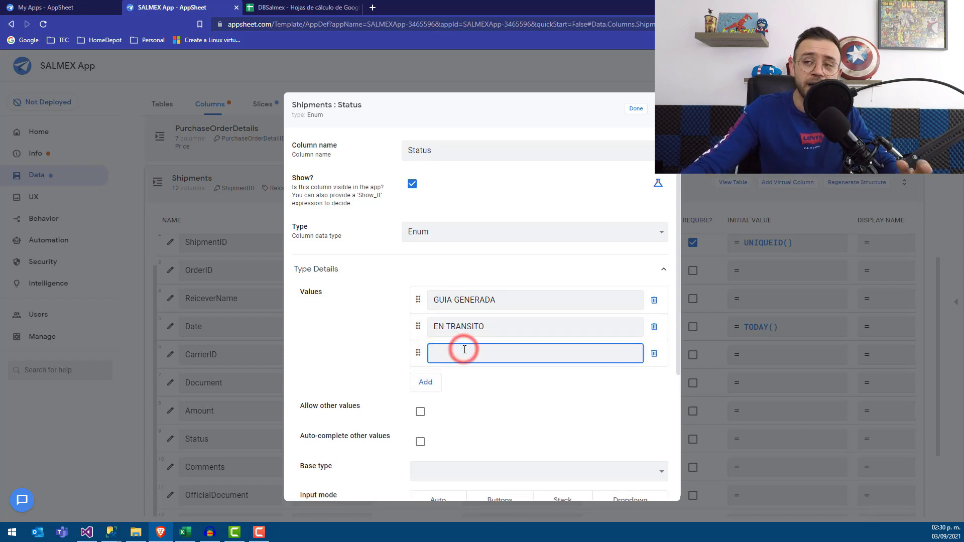
pyautogui.write('ENTREG')
pyautogui.write('ADO')
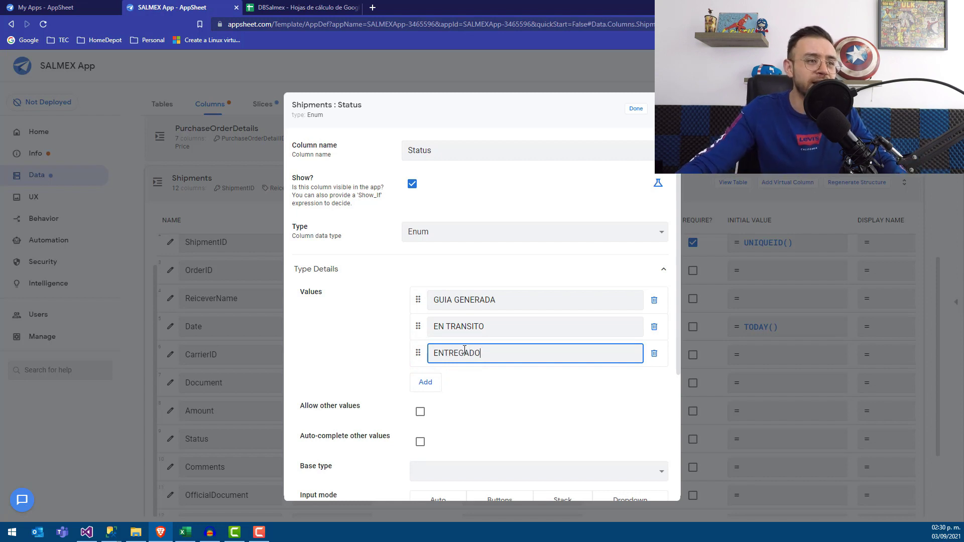
pyautogui.click(636, 109)
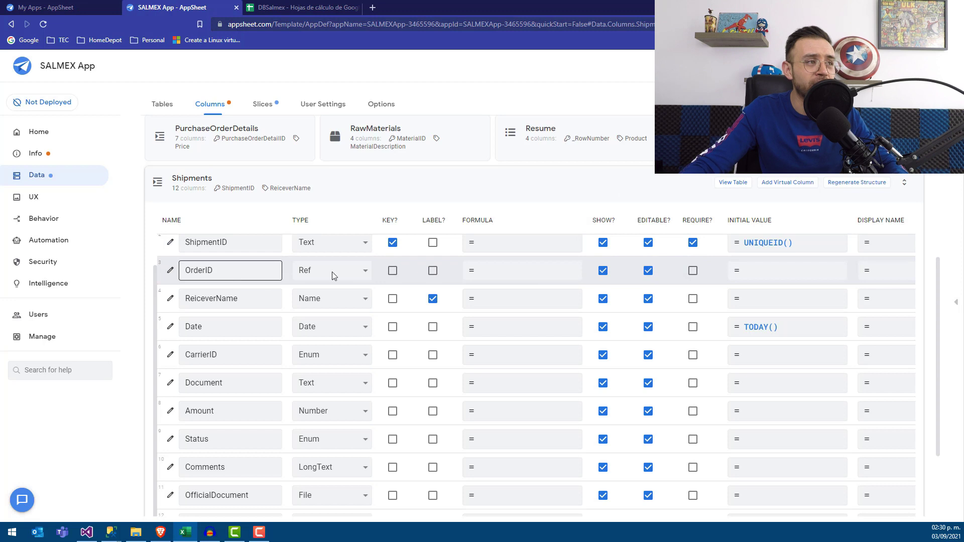
pyautogui.scroll(1, 354, 297)
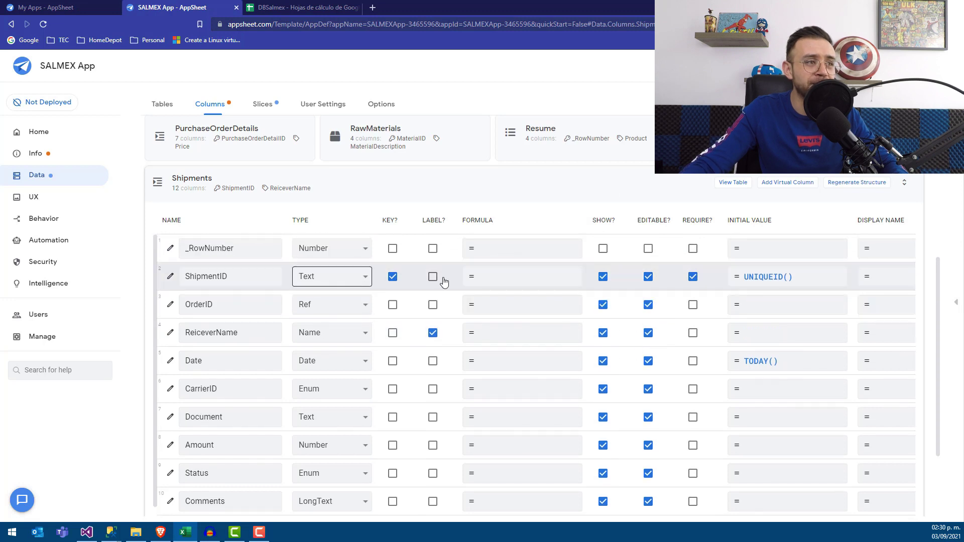
# Step: Replace ShipmentID's UNIQUEID() initial value with the pasted SH- plus padded _RowNumber formula
pyautogui.click(735, 282)
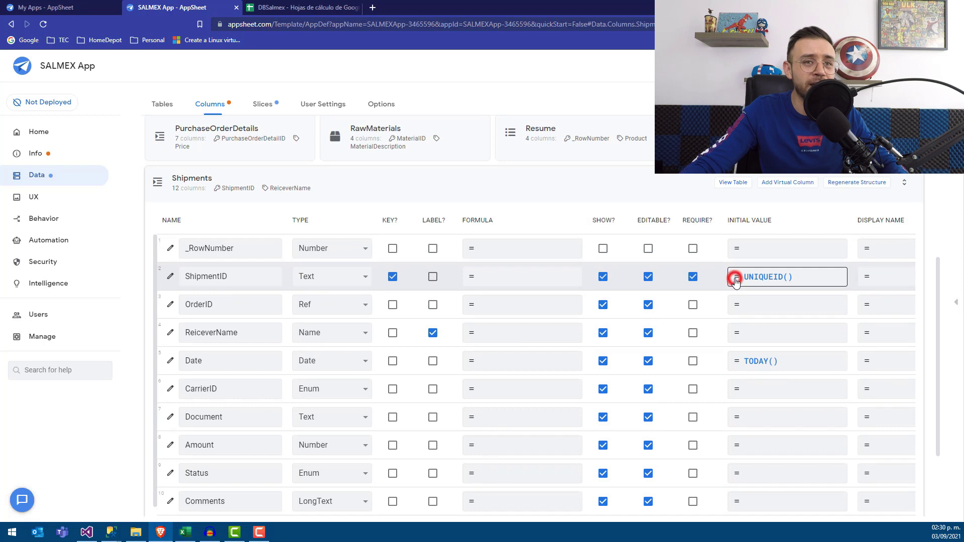
pyautogui.tripleClick(365, 145)
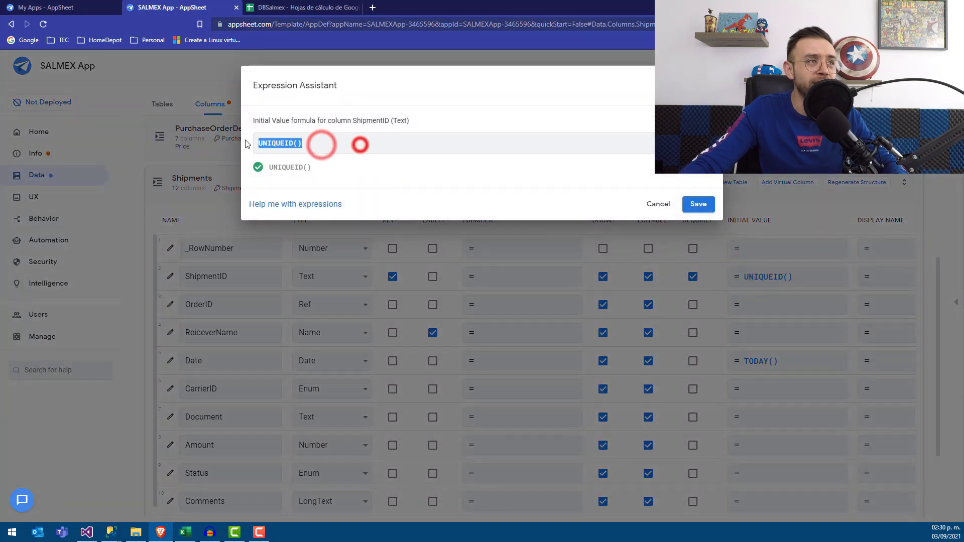
pyautogui.write('CONCATENATE("SH-" & RIGHT(("0000" & ([_RowNumber] )), 4))')
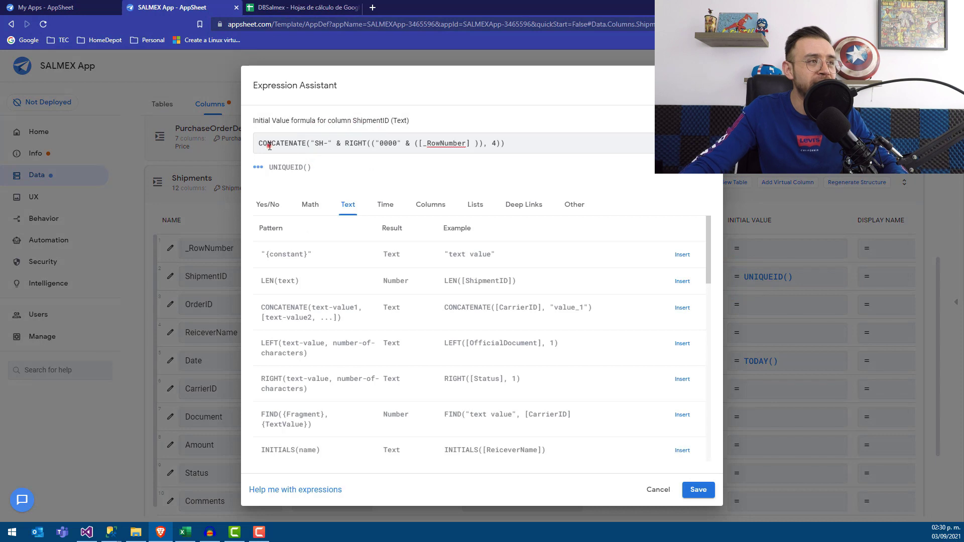
pyautogui.doubleClick(319, 145)
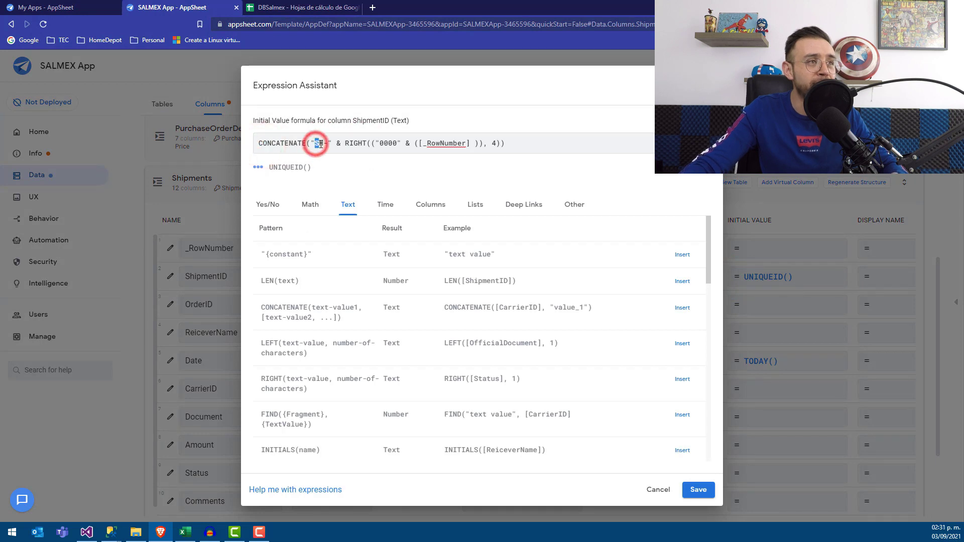
pyautogui.moveTo(320, 144); pyautogui.dragTo(328, 144)
pyautogui.click(382, 144)
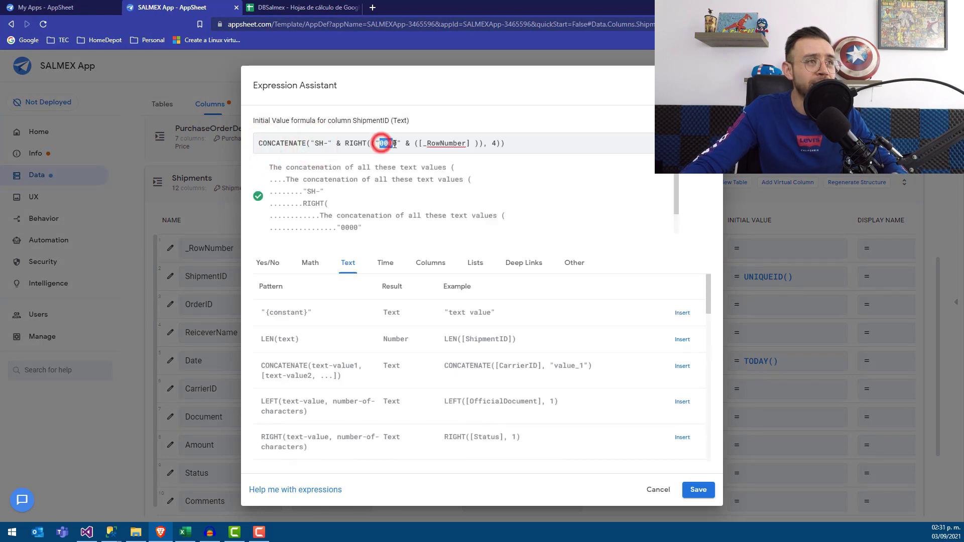
pyautogui.click(477, 143)
pyautogui.doubleClick(435, 143)
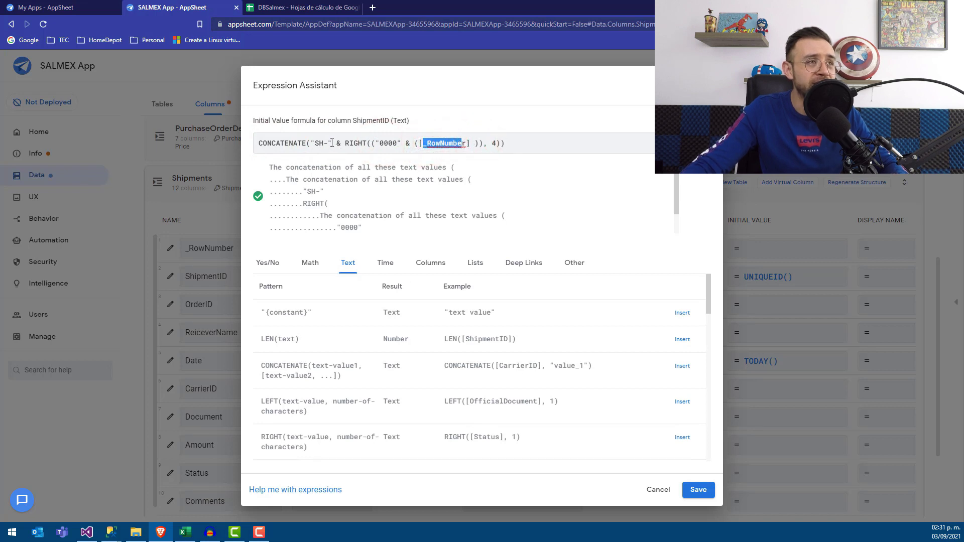
pyautogui.moveTo(323, 144); pyautogui.dragTo(317, 145)
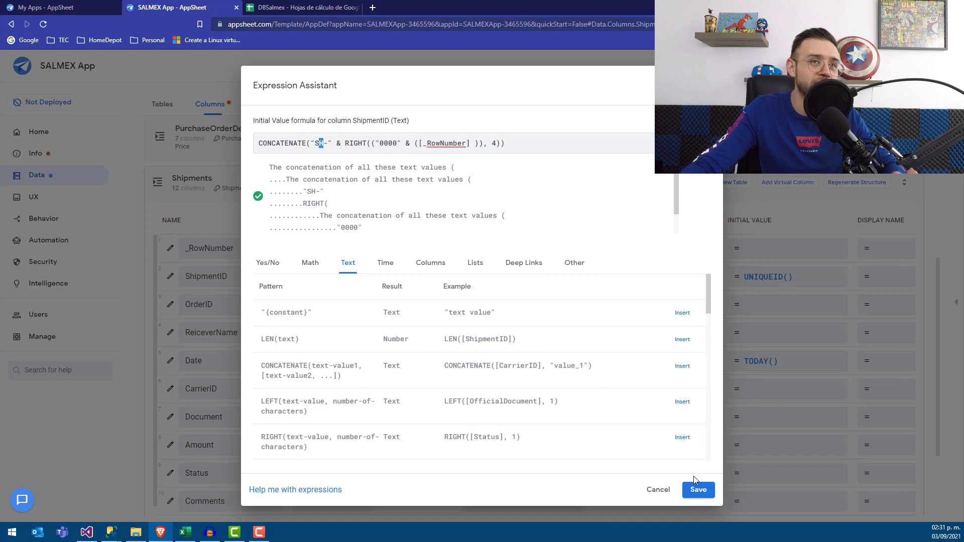
# Step: Save the ShipmentID formula, reopen it to verify, and save again
pyautogui.click(700, 490)
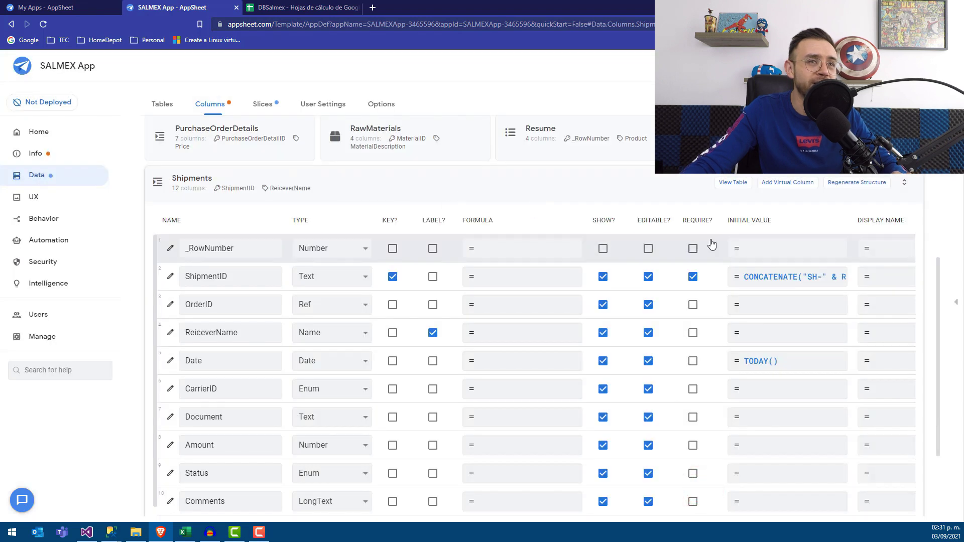
pyautogui.click(734, 276)
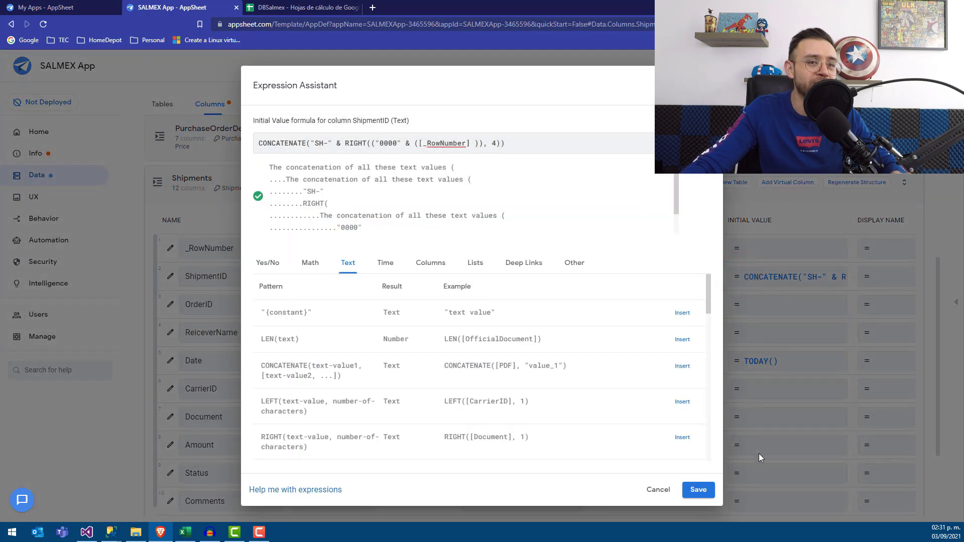
pyautogui.click(705, 490)
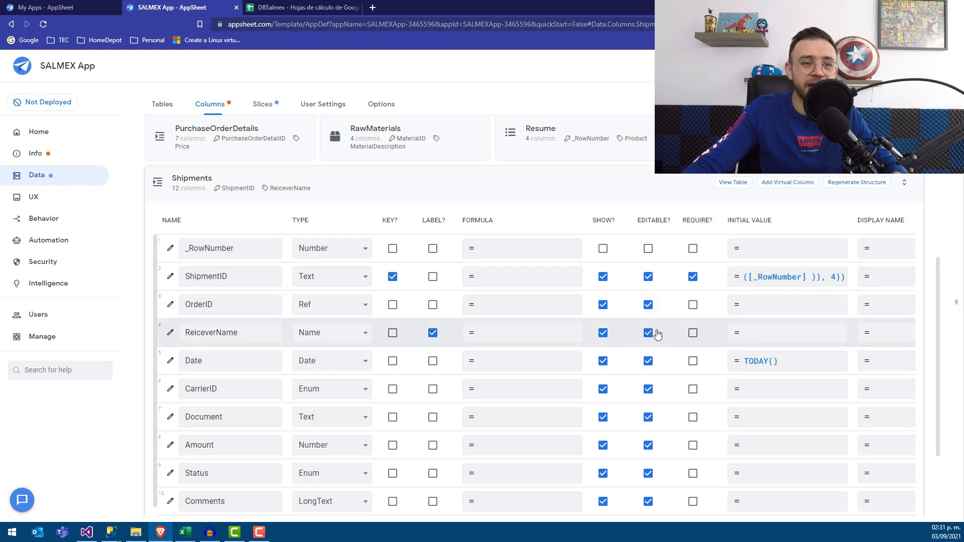
# Step: Set the OfficialDocument column's initial value to the expression [ShipmentID]
pyautogui.scroll(-2, 450, 405)
pyautogui.click(255, 446)
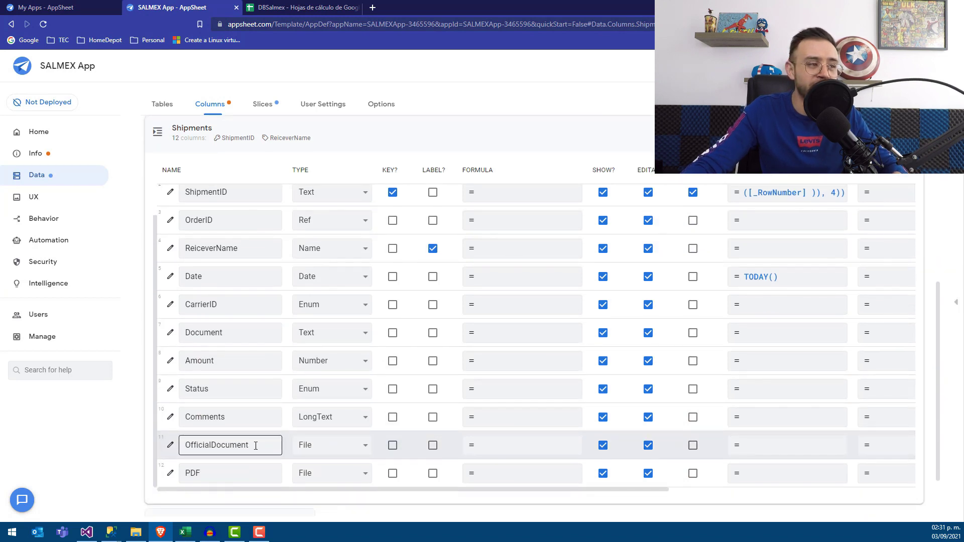
pyautogui.click(725, 452)
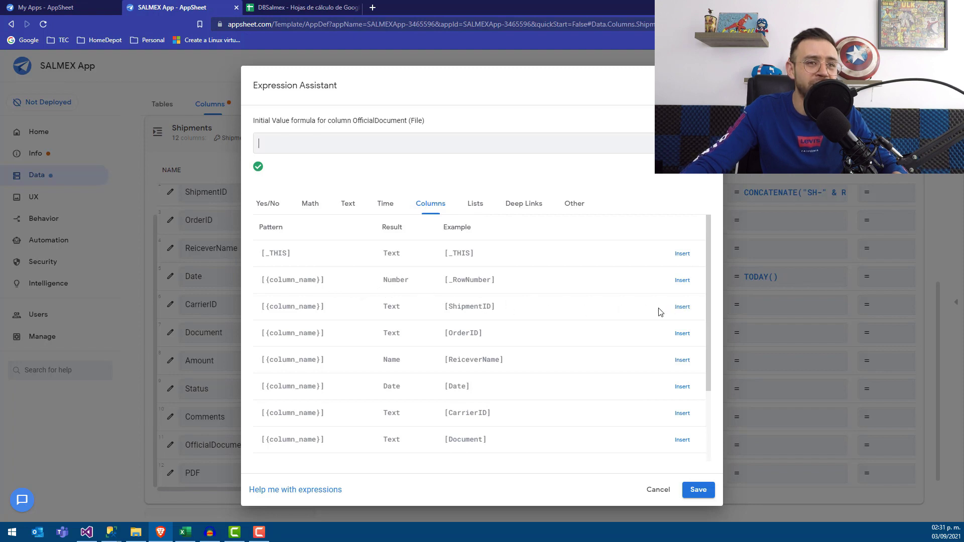
pyautogui.click(678, 310)
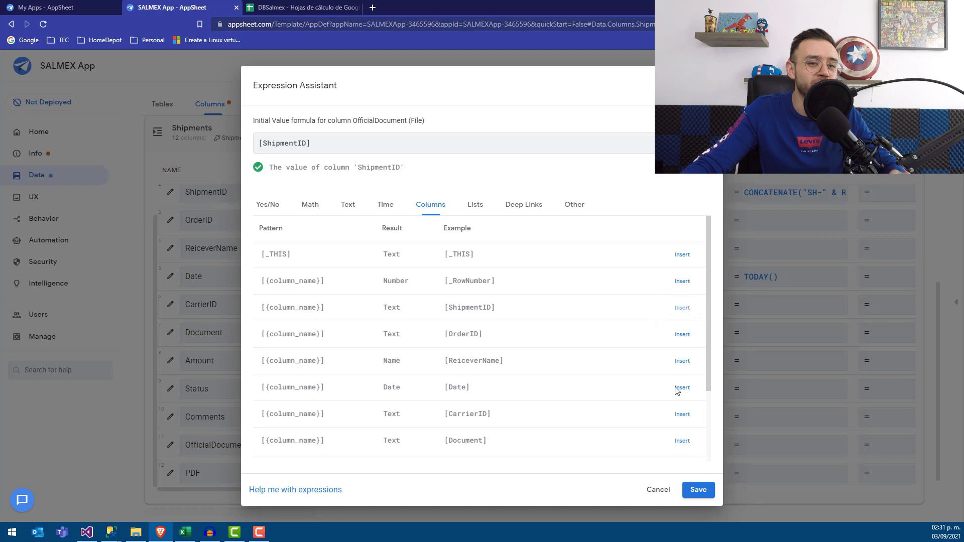
pyautogui.click(695, 485)
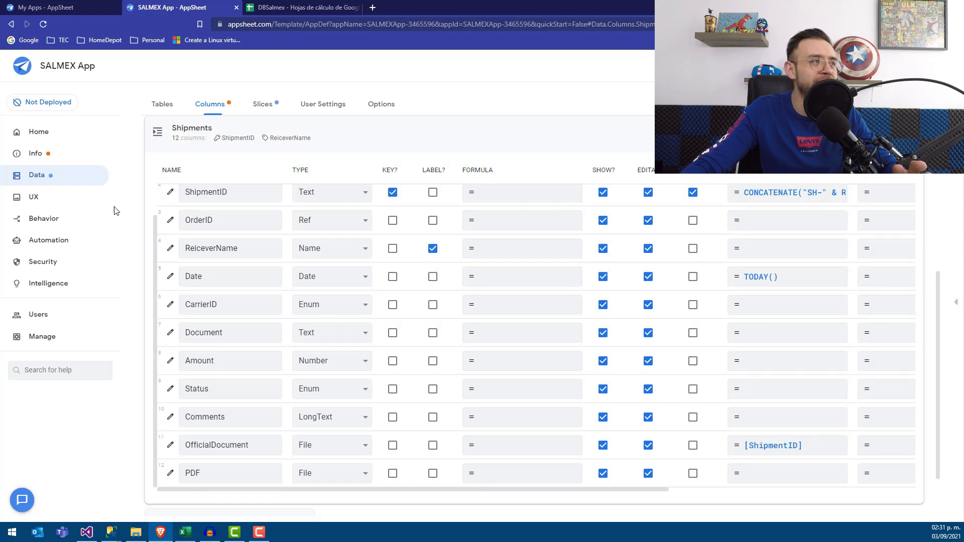
# Step: Create a new view that uses the Shipments table as its data
pyautogui.click(48, 198)
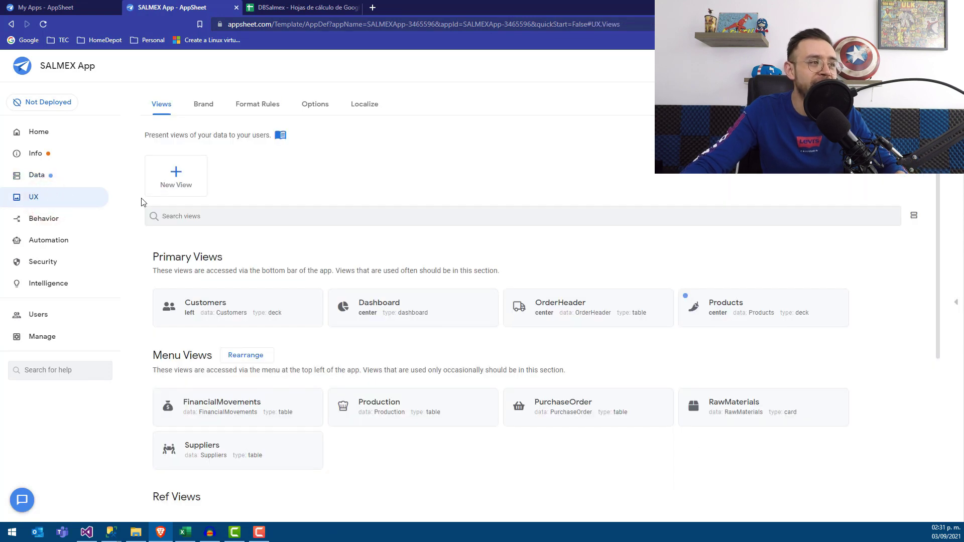
pyautogui.click(177, 179)
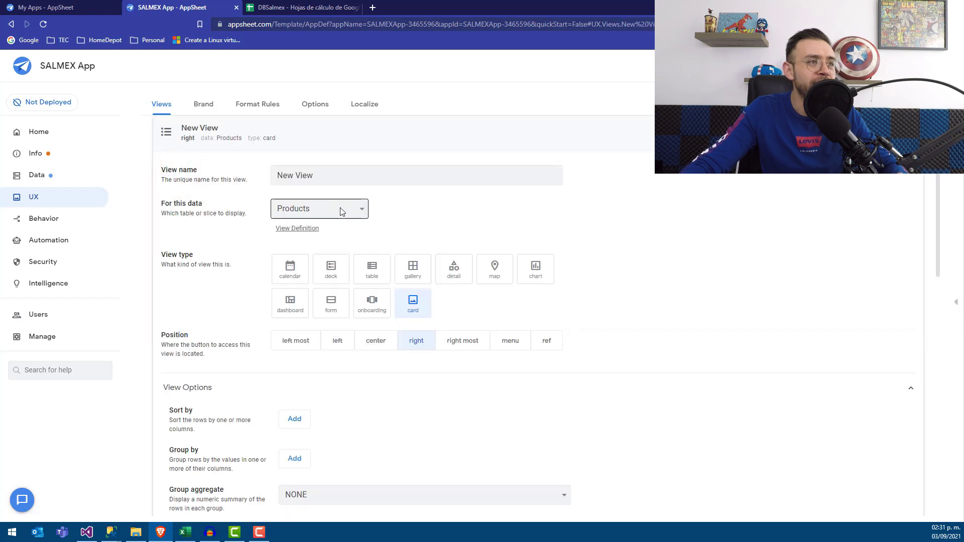
pyautogui.click(341, 211)
pyautogui.click(298, 335)
# Step: Name the new view 'Shipments' and confirm the name
pyautogui.tripleClick(331, 178)
pyautogui.write('sHIPMENT')
pyautogui.press('BackSpace')
pyautogui.press('BackSpace')
pyautogui.press('BackSpace')
pyautogui.press('BackSpace')
pyautogui.press('BackSpace')
pyautogui.press('BackSpace')
pyautogui.write('Shipments')
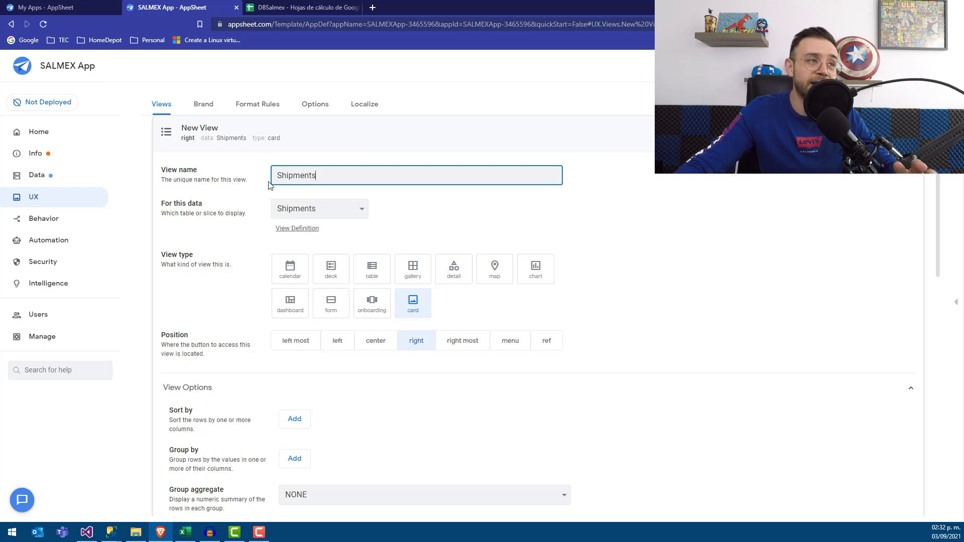
pyautogui.scroll(-1, 270, 185)
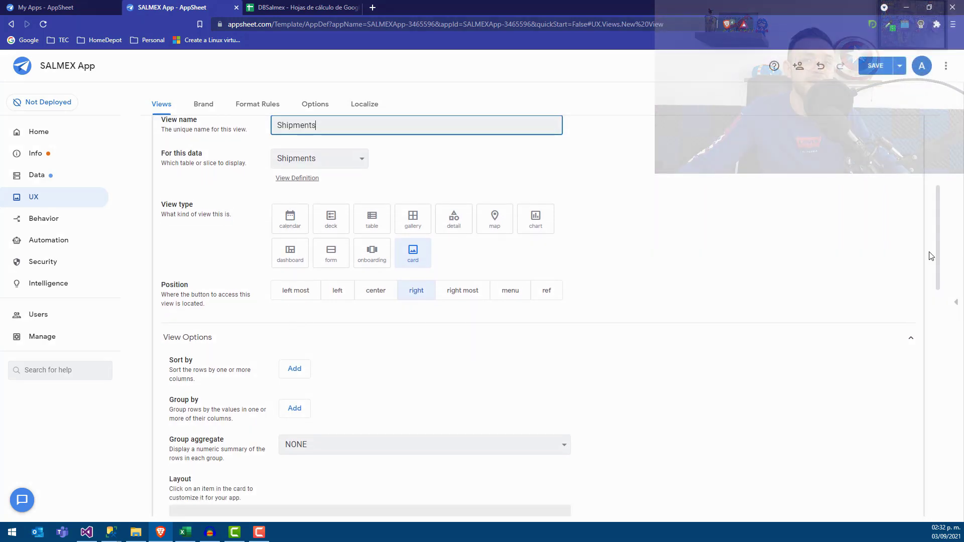
pyautogui.click(956, 302)
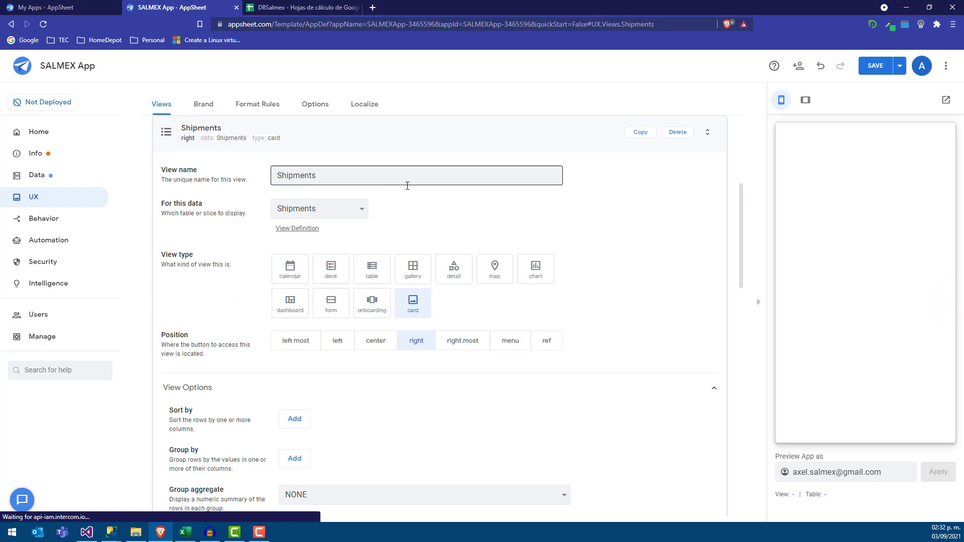
pyautogui.scroll(-2, 286, 372)
pyautogui.scroll(-1, 290, 361)
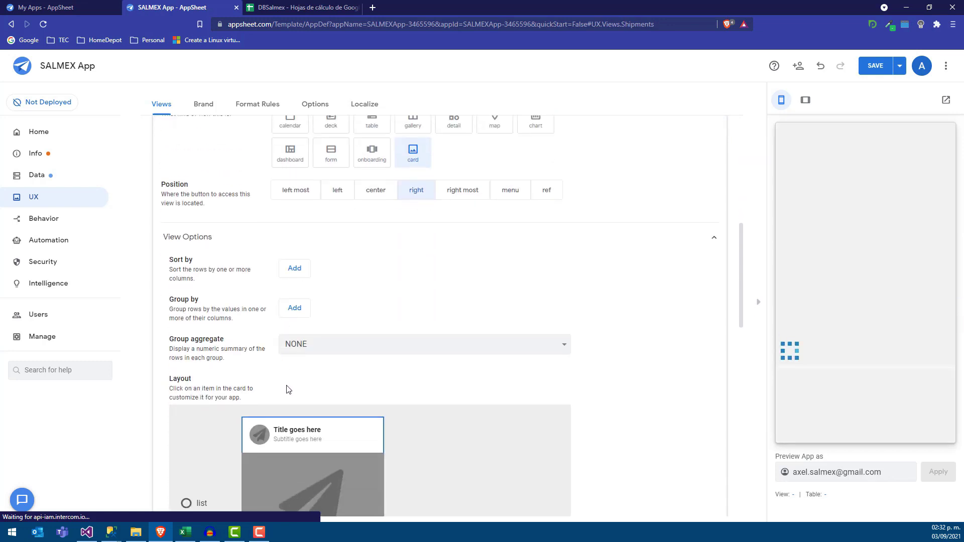
pyautogui.scroll(-1, 294, 351)
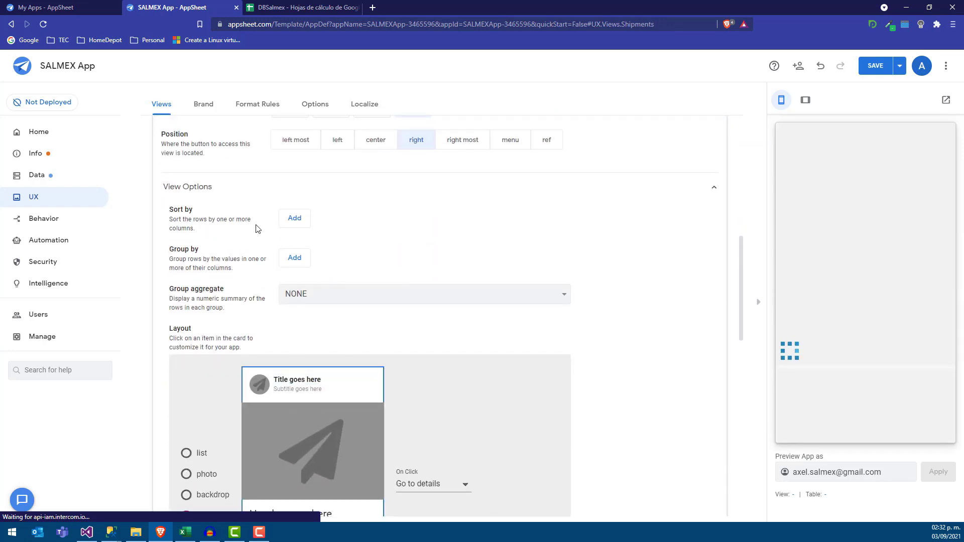
# Step: Add a Date sort rule and a Date grouping rule, both Descending
pyautogui.click(288, 219)
pyautogui.click(381, 218)
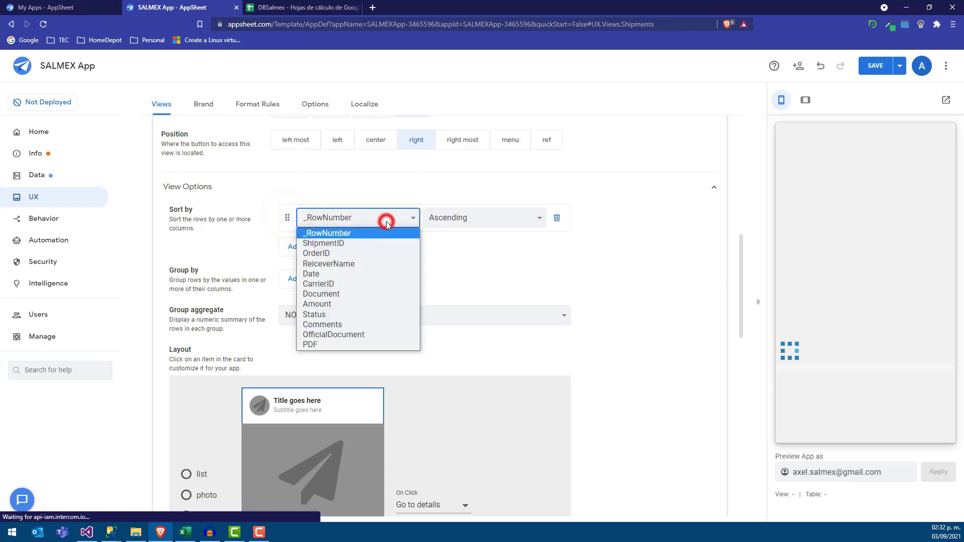
pyautogui.click(328, 276)
pyautogui.click(464, 219)
pyautogui.click(457, 242)
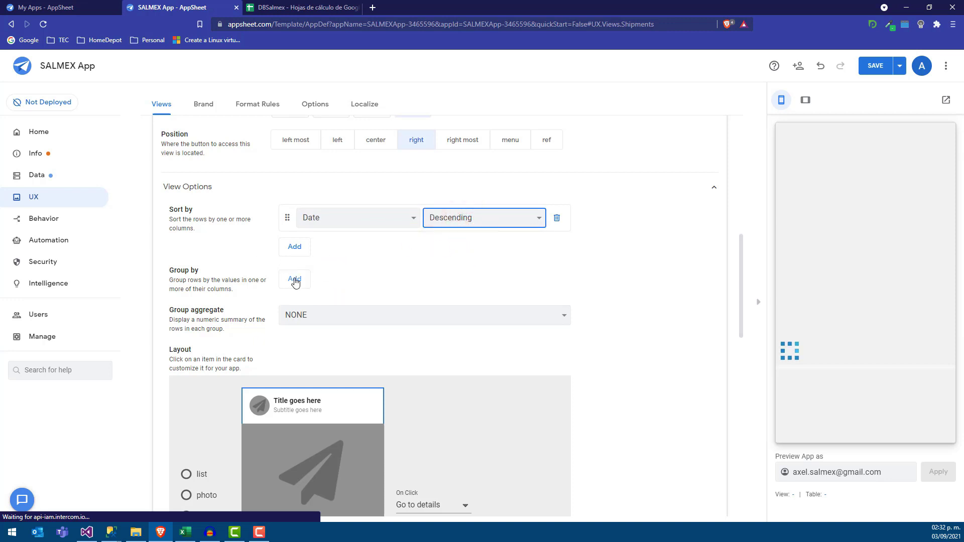
pyautogui.click(297, 284)
pyautogui.click(339, 279)
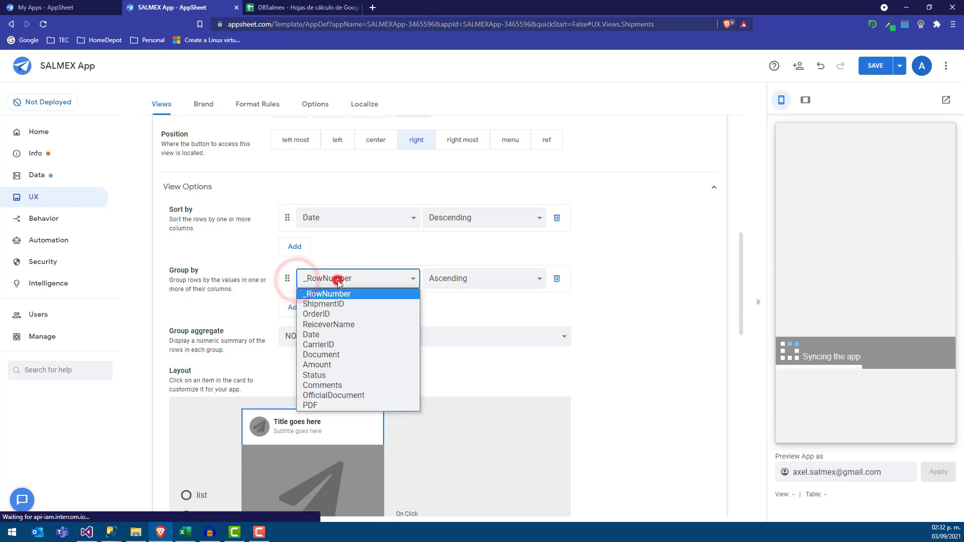
pyautogui.click(317, 337)
pyautogui.click(468, 282)
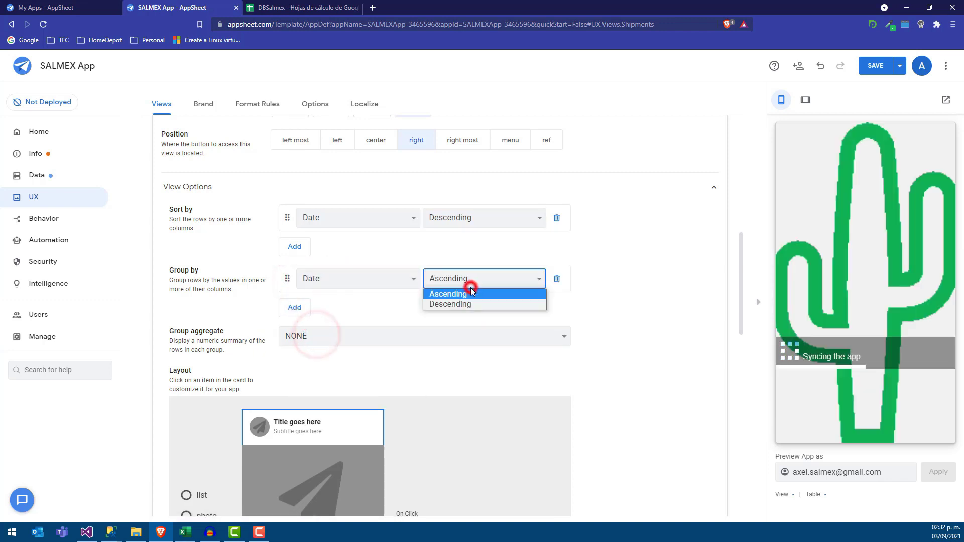
pyautogui.click(454, 304)
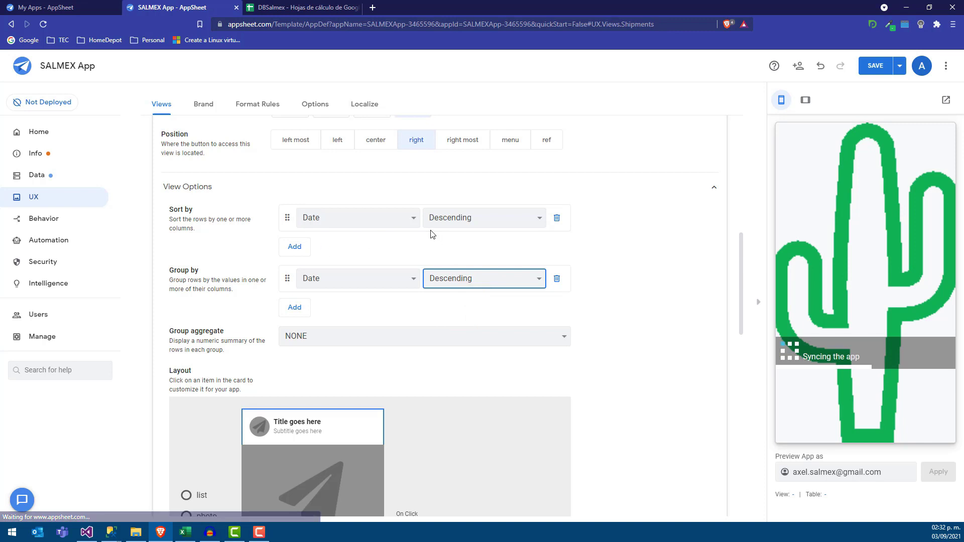
# Step: Replace the Date sort with a Status sort and set the view type to table
pyautogui.click(556, 217)
pyautogui.click(297, 217)
pyautogui.click(400, 217)
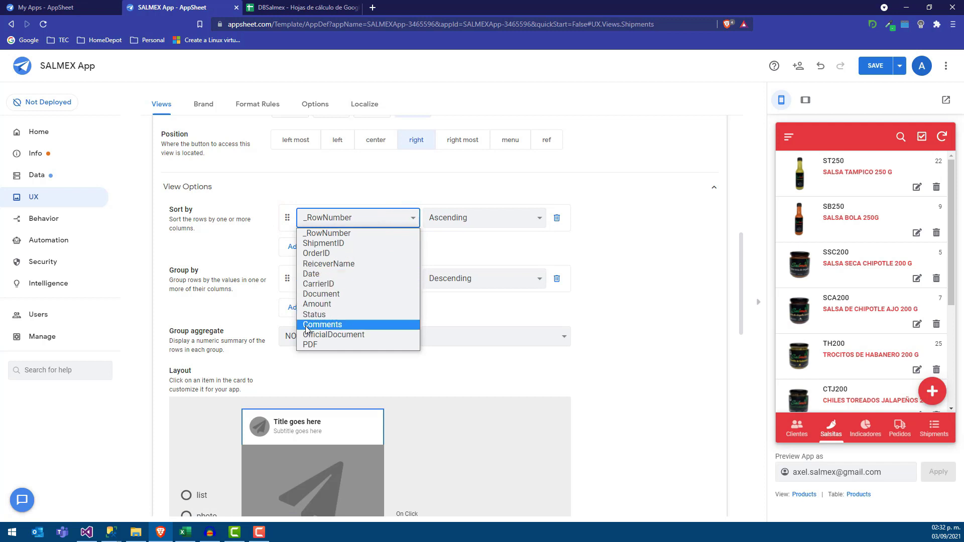
pyautogui.click(315, 314)
pyautogui.click(349, 248)
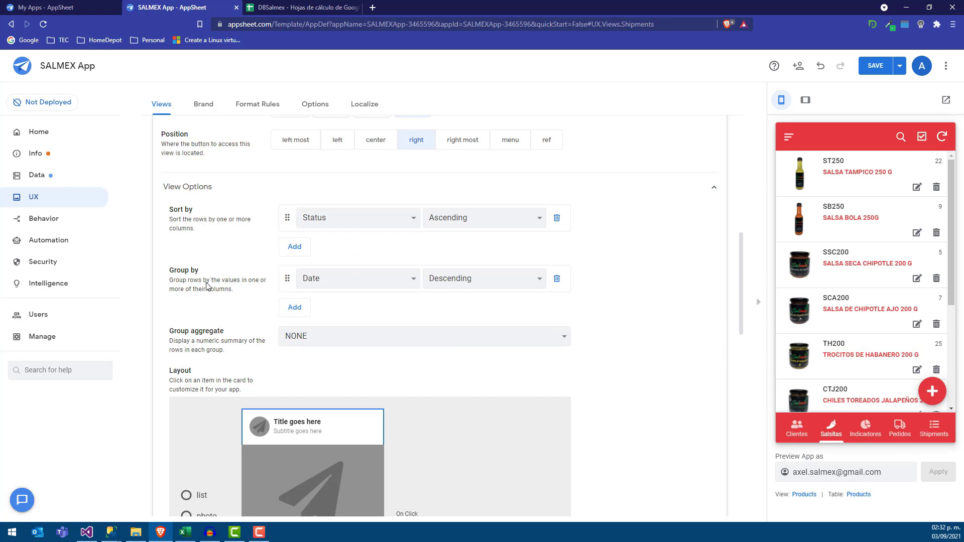
pyautogui.scroll(-1, 206, 285)
pyautogui.scroll(3, 301, 334)
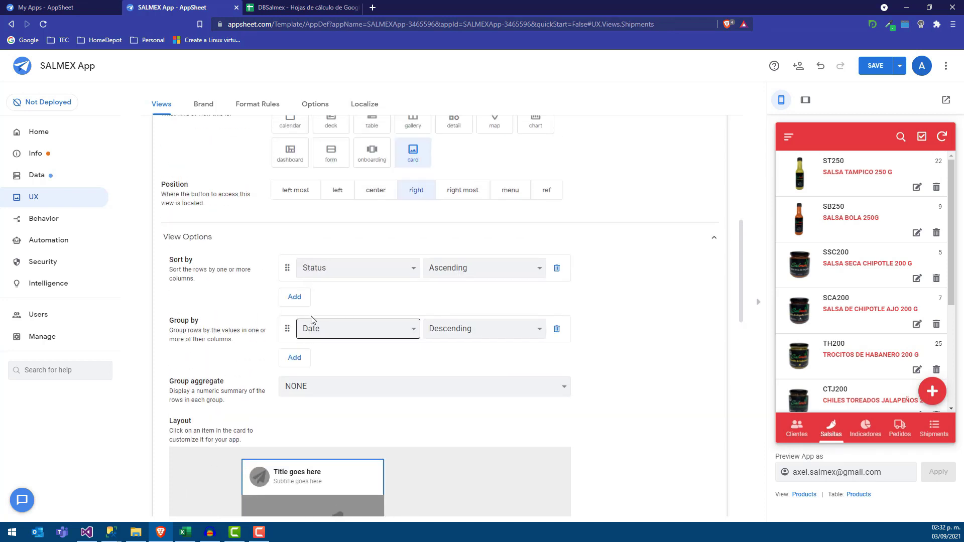
pyautogui.scroll(1, 326, 306)
pyautogui.click(372, 228)
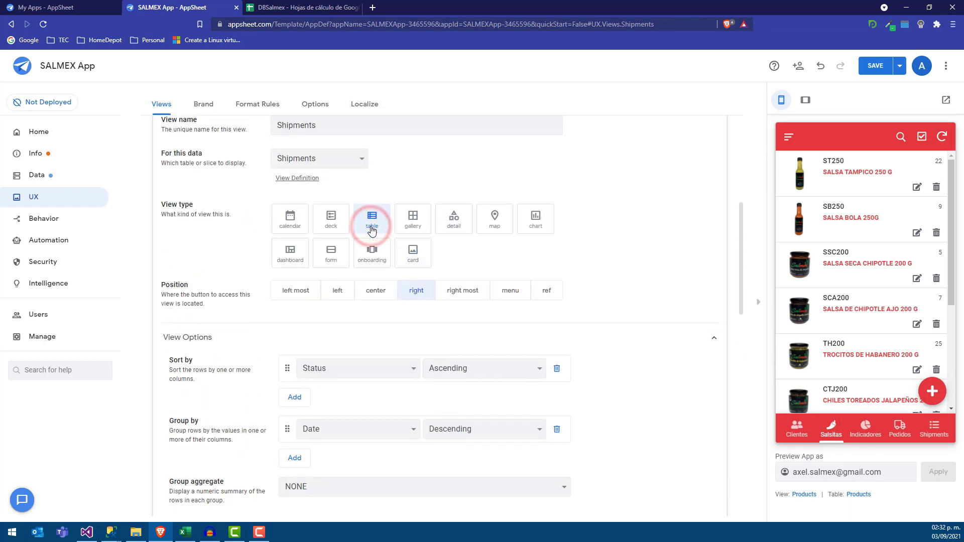
# Step: Save the app changes with the new Shipments view
pyautogui.click(788, 141)
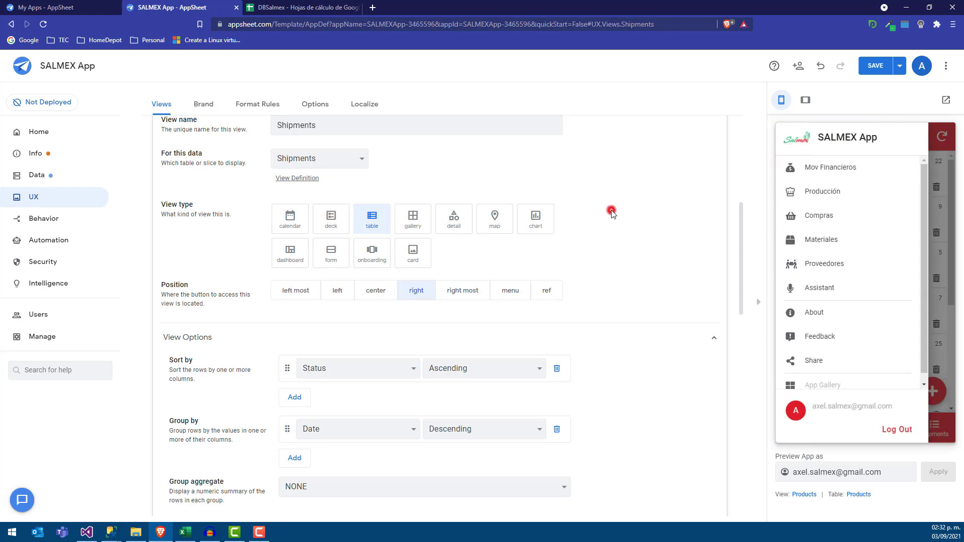
pyautogui.click(610, 262)
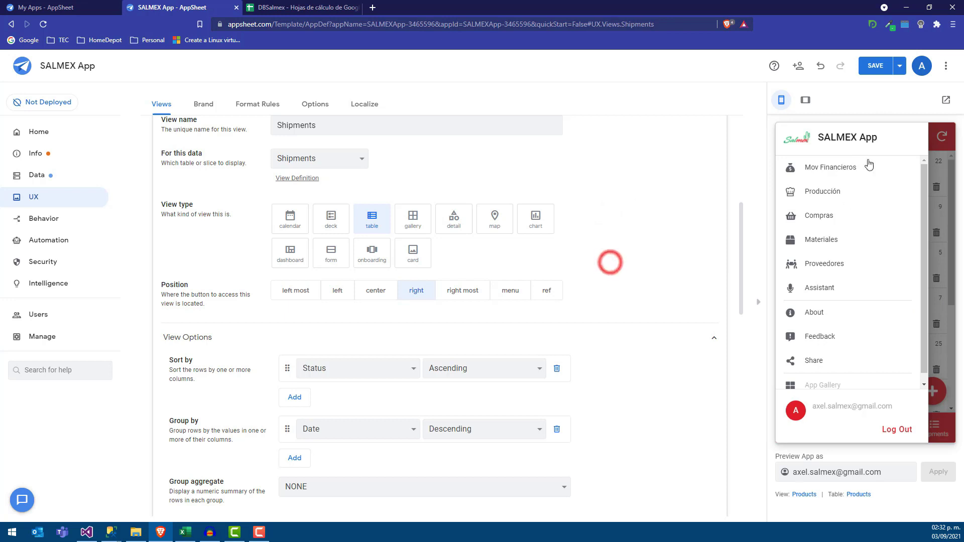
pyautogui.click(876, 68)
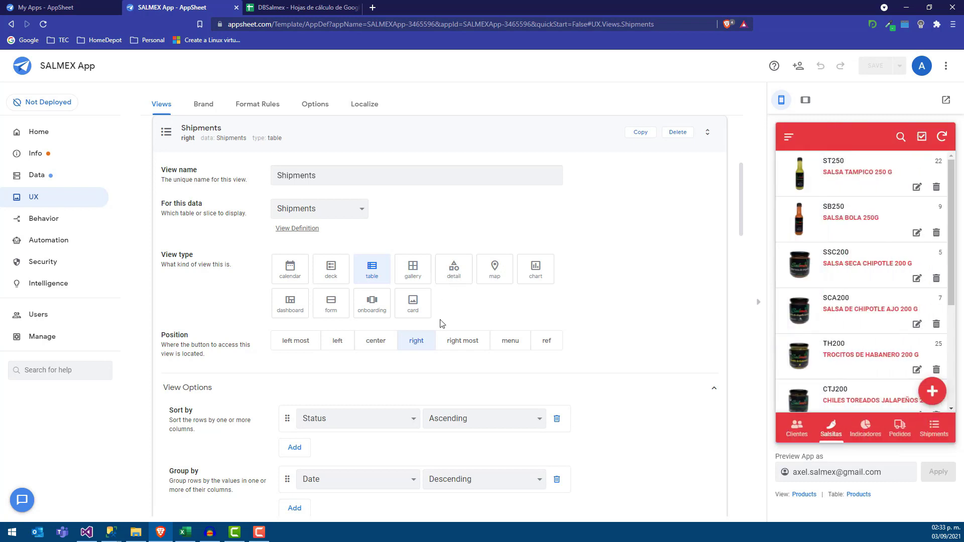
# Step: Check the preview's navigation menu for the new Shipments entry
pyautogui.click(787, 139)
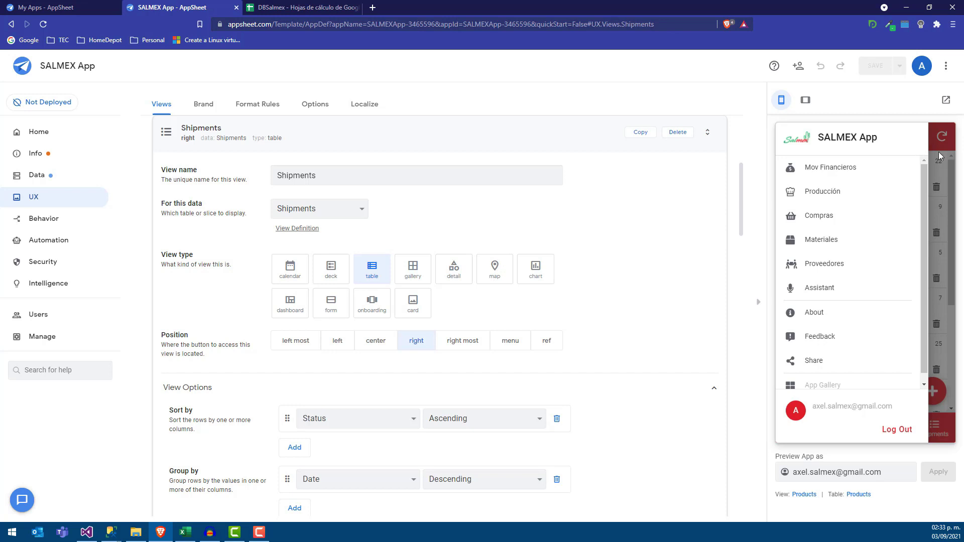
pyautogui.click(939, 155)
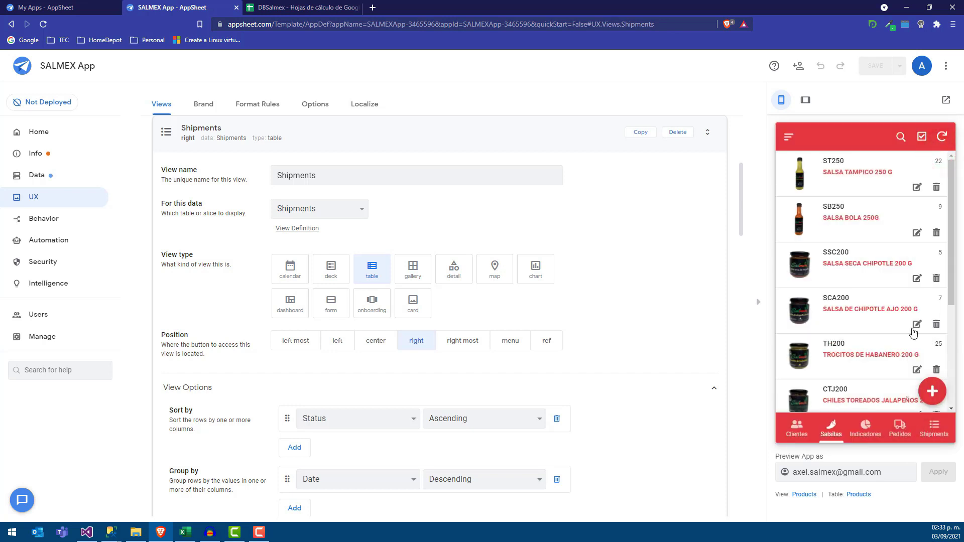
pyautogui.click(789, 139)
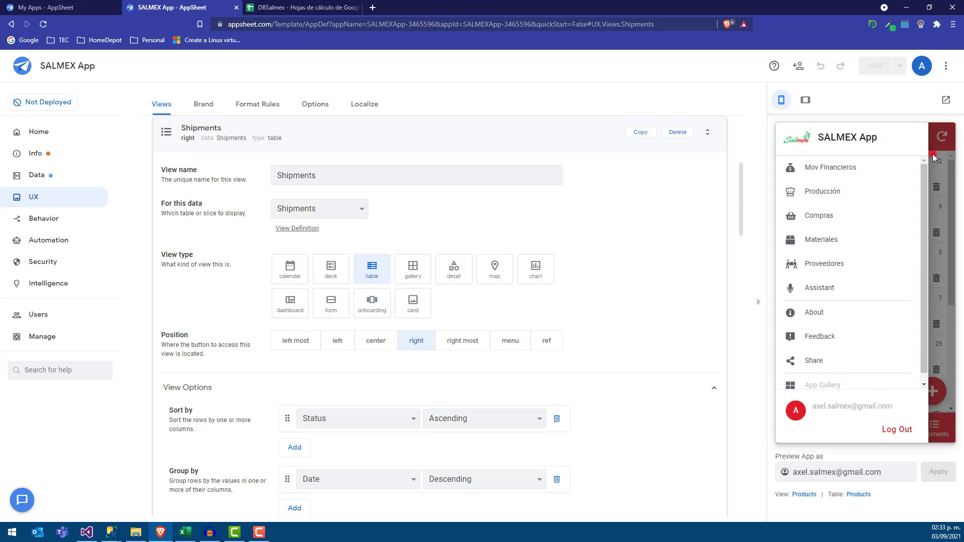
pyautogui.click(932, 156)
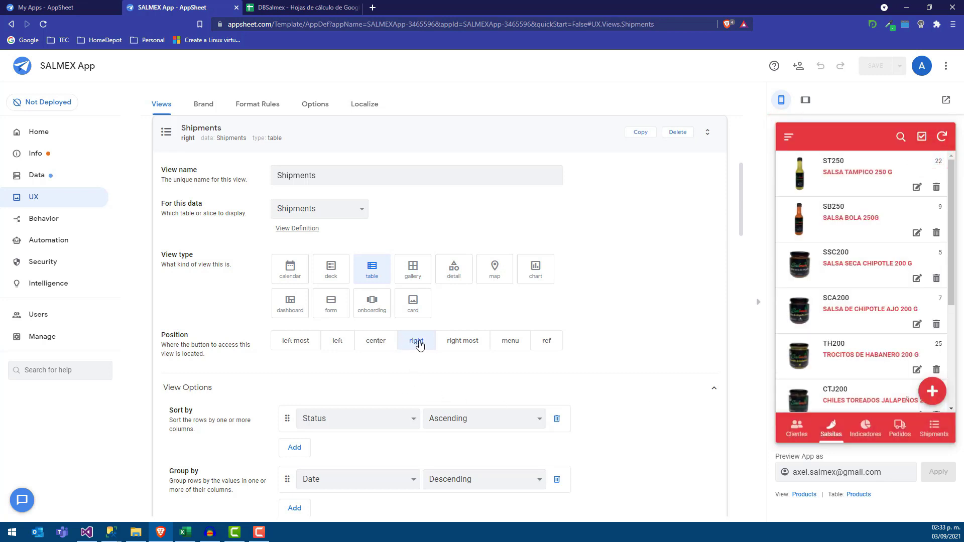
pyautogui.click(508, 341)
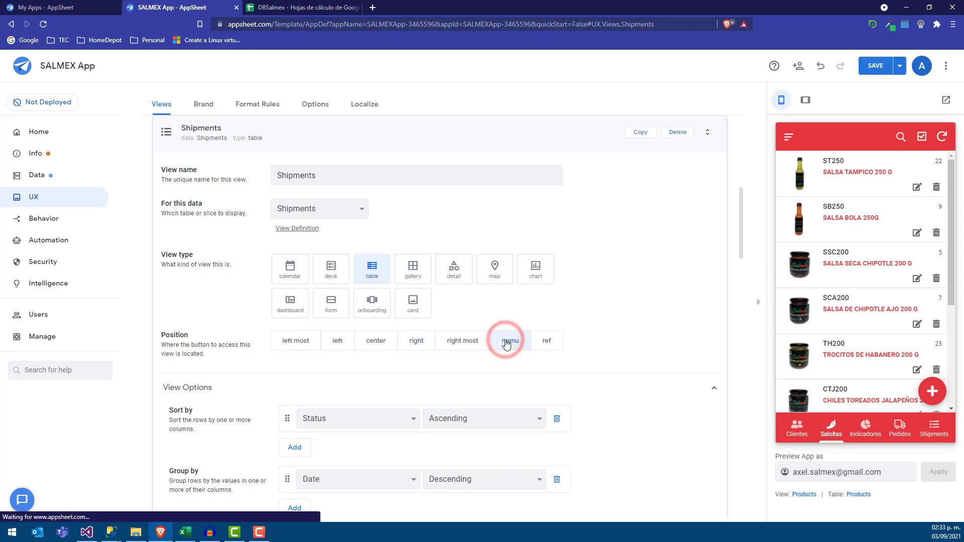
pyautogui.click(788, 137)
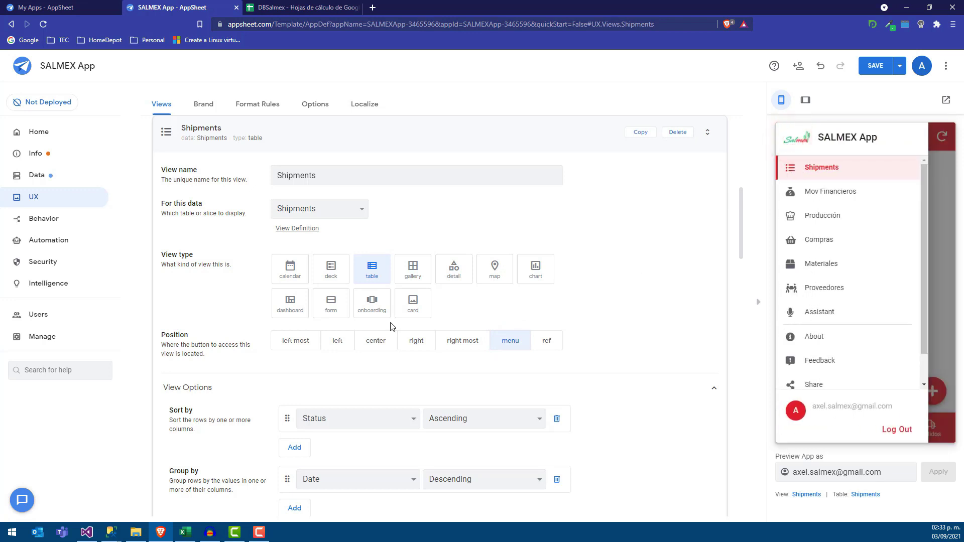
pyautogui.scroll(-5, 393, 329)
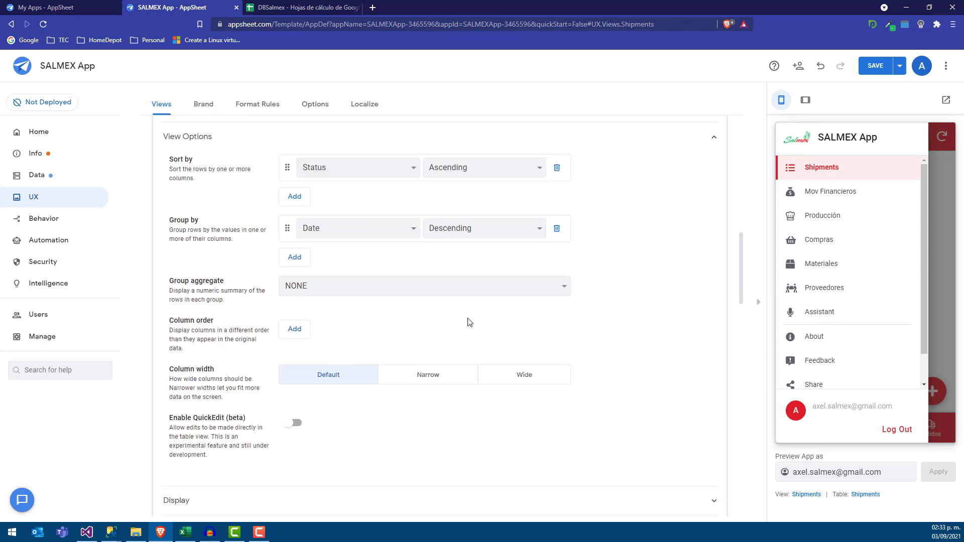
pyautogui.scroll(-1, 552, 283)
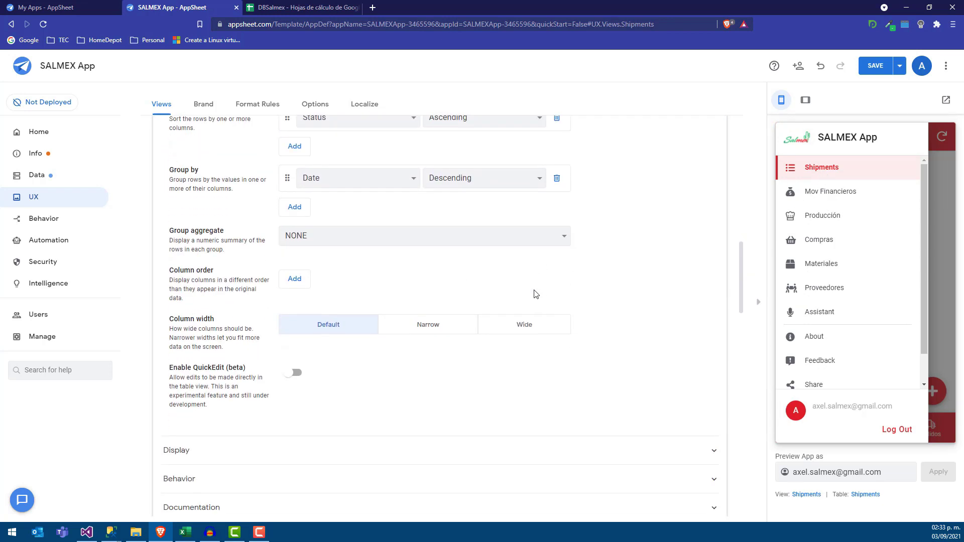
pyautogui.scroll(-1, 477, 297)
# Step: Search the icons for 'shipm' and give the view the truck icon
pyautogui.click(189, 409)
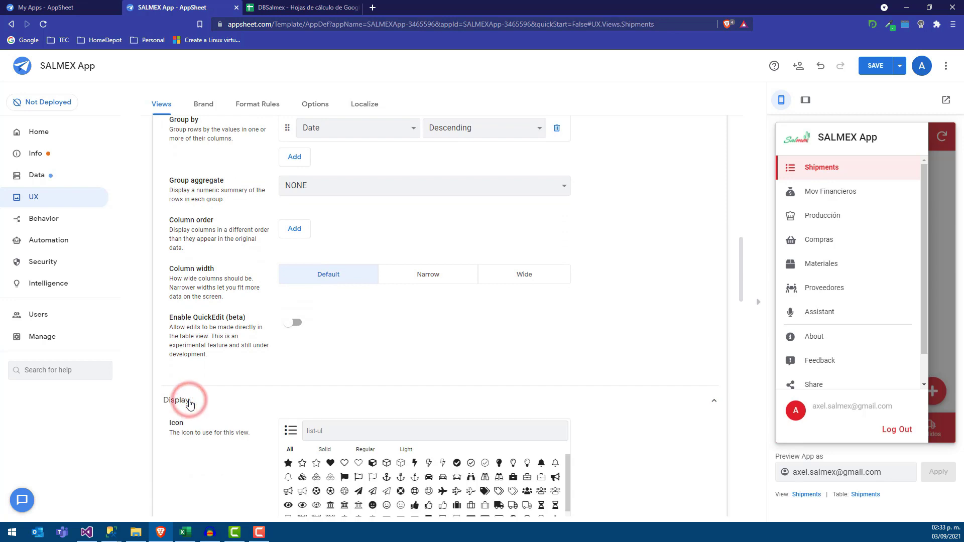
pyautogui.click(324, 431)
pyautogui.write('shipm')
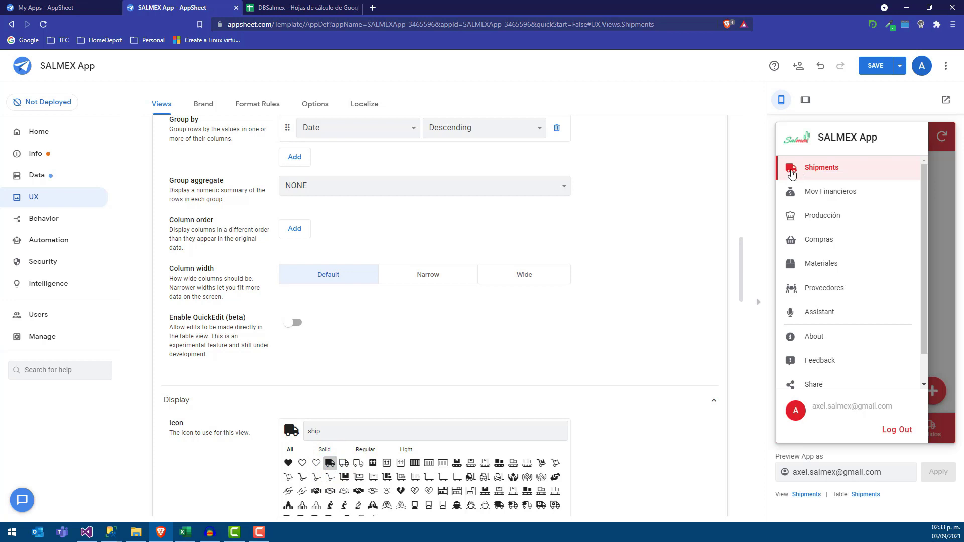
pyautogui.scroll(-3, 428, 416)
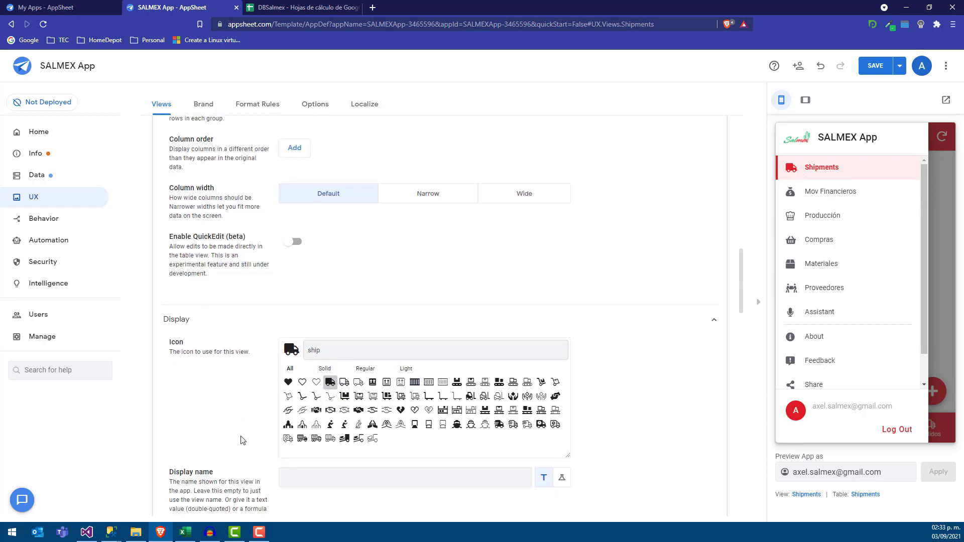
# Step: Set the view's display name to Envios and save the app
pyautogui.click(328, 408)
pyautogui.write('Envíos')
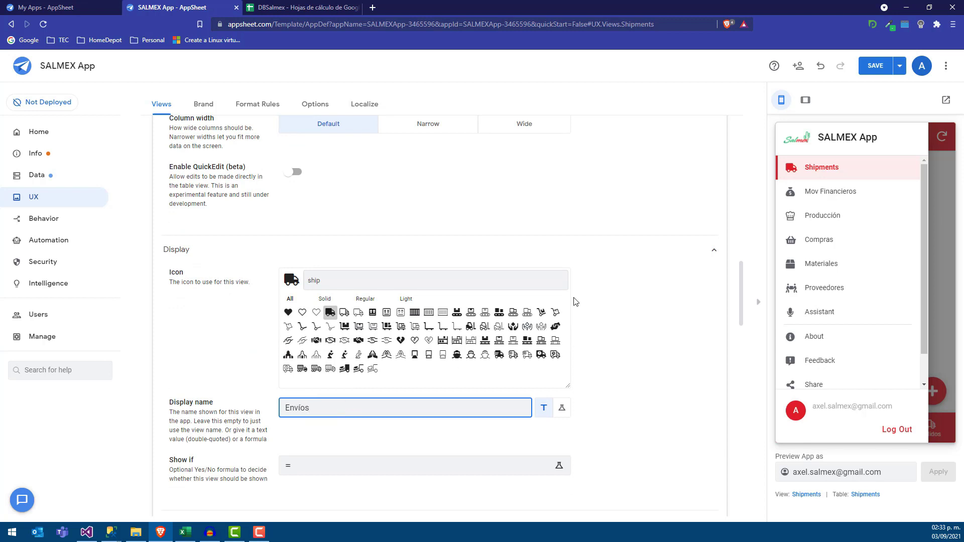
pyautogui.click(627, 278)
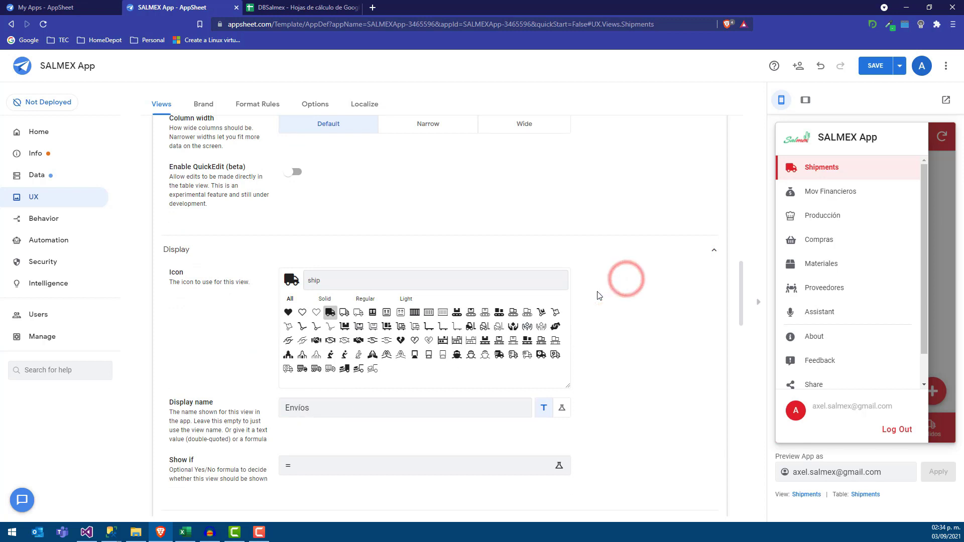
pyautogui.scroll(-4, 242, 366)
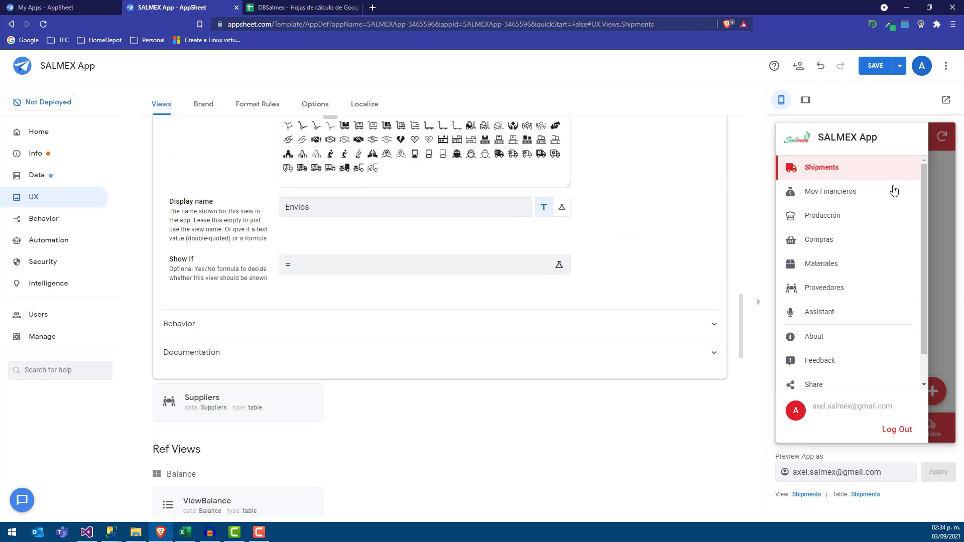
pyautogui.click(877, 74)
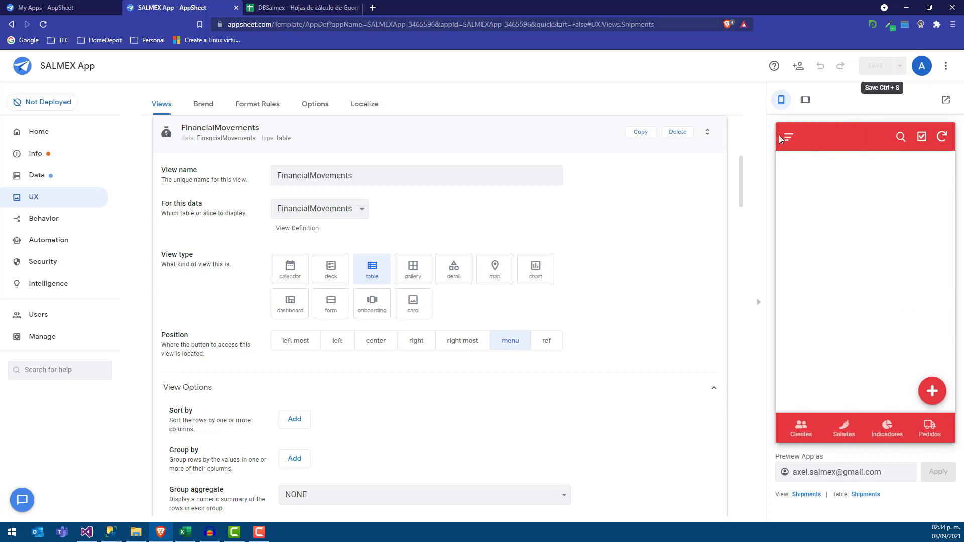
# Step: Open the Envios view in the preview and try its new-shipment form
pyautogui.click(786, 137)
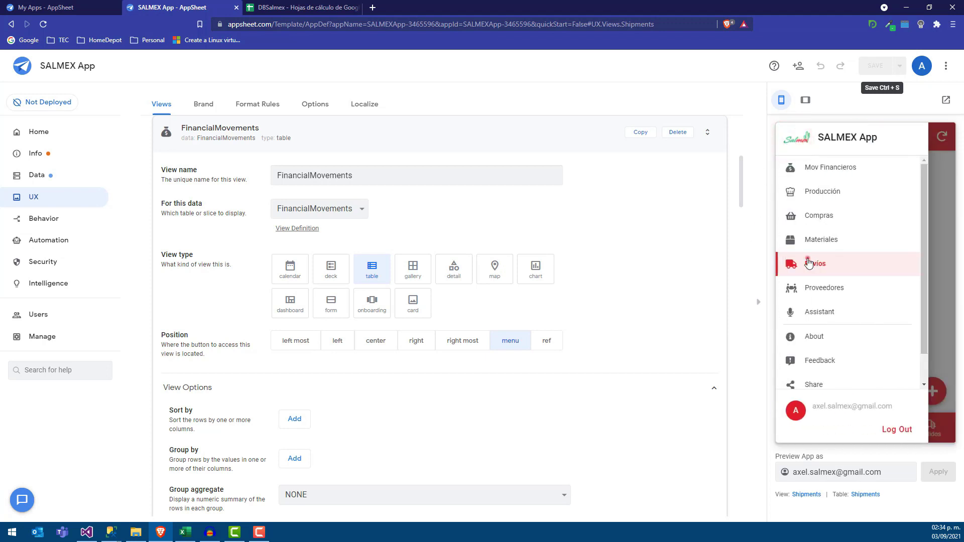
pyautogui.click(809, 263)
pyautogui.click(932, 390)
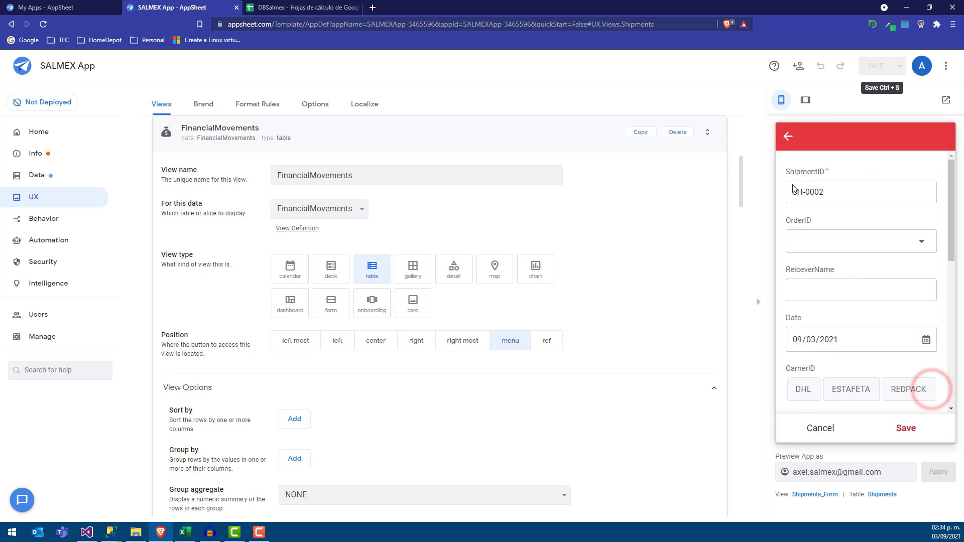
pyautogui.click(788, 138)
# Step: Scroll through a fresh new-shipment form, leave it unsaved, and go to Data tables
pyautogui.click(937, 393)
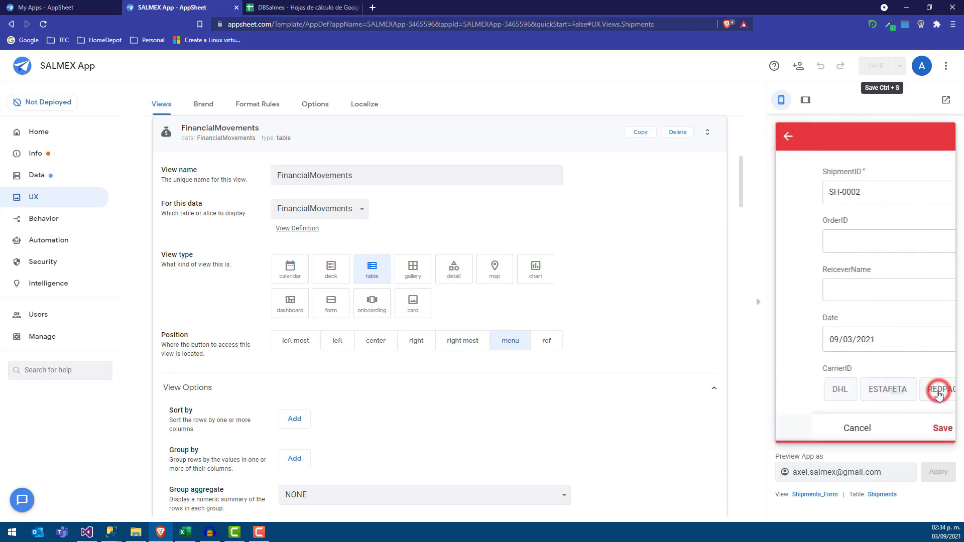
pyautogui.scroll(-2, 854, 326)
pyautogui.scroll(-5, 862, 371)
pyautogui.scroll(1, 867, 369)
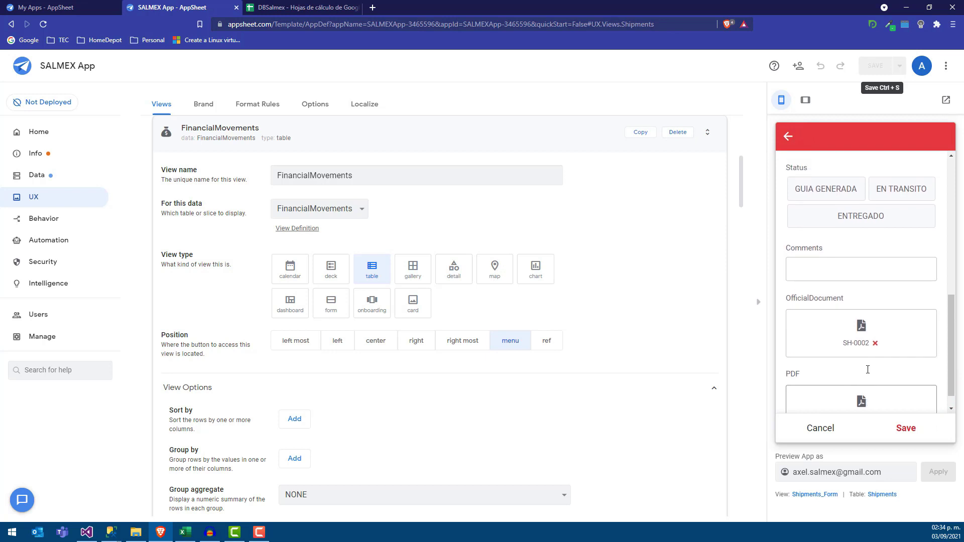
pyautogui.scroll(6, 869, 361)
pyautogui.scroll(-5, 849, 261)
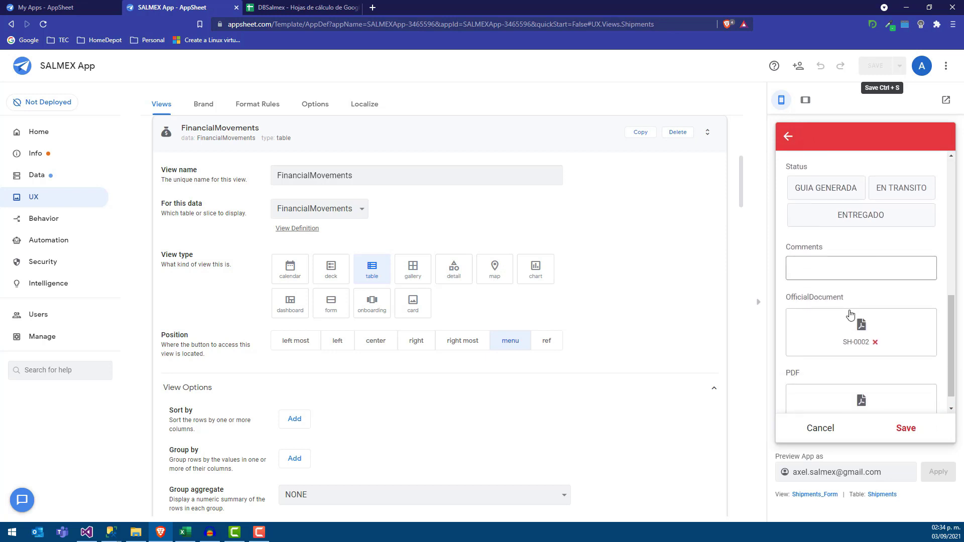
pyautogui.scroll(-1, 860, 305)
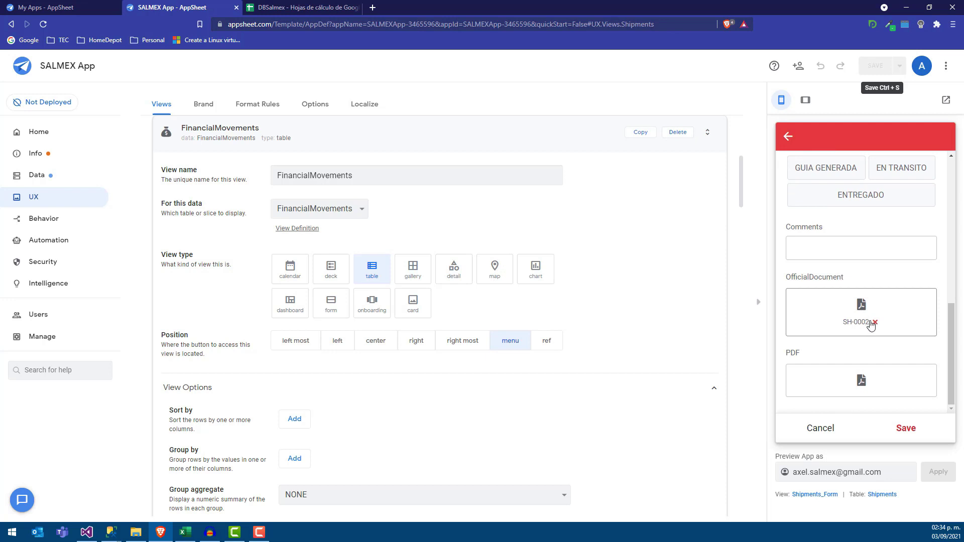
pyautogui.scroll(5, 862, 308)
pyautogui.scroll(2, 856, 283)
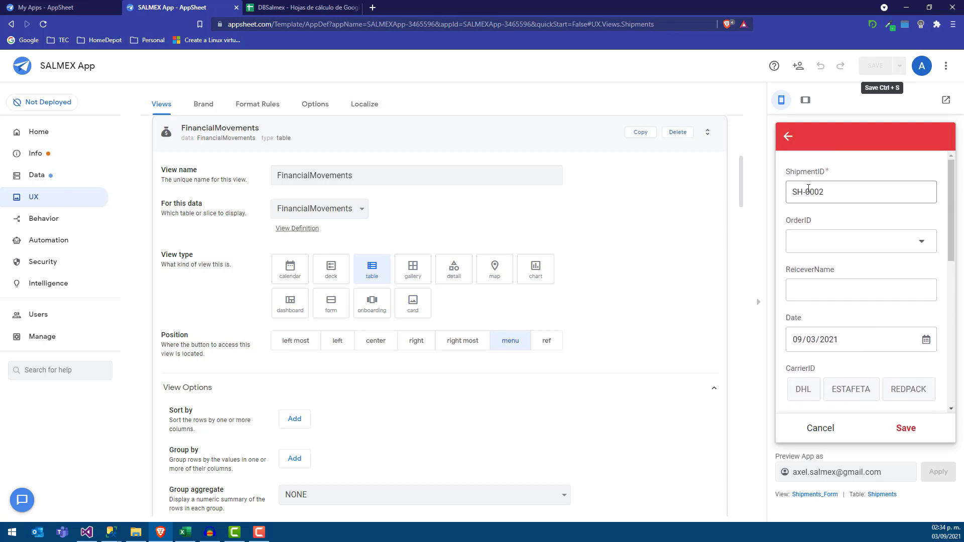
pyautogui.click(788, 138)
pyautogui.click(38, 176)
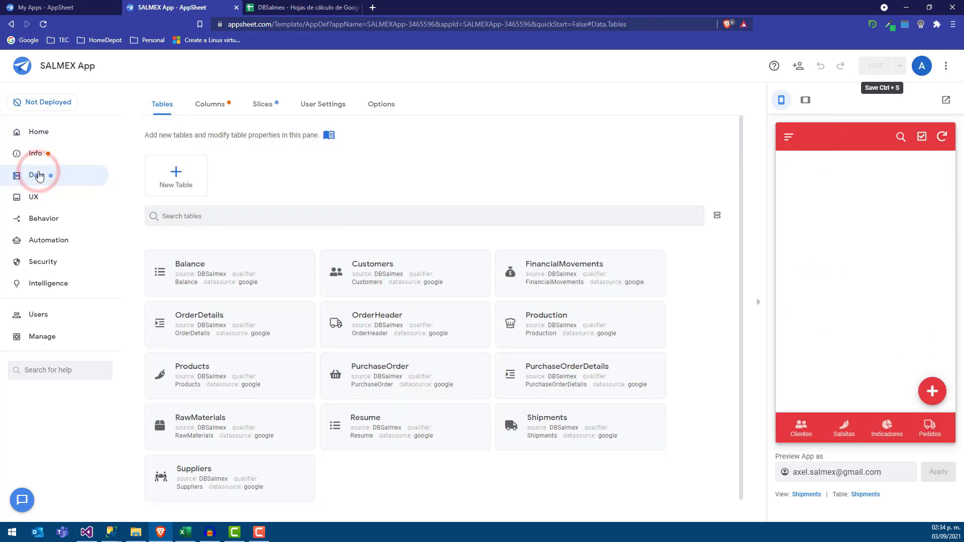
# Step: Open the Shipments table's columns and mark ReiceverName as required
pyautogui.click(566, 420)
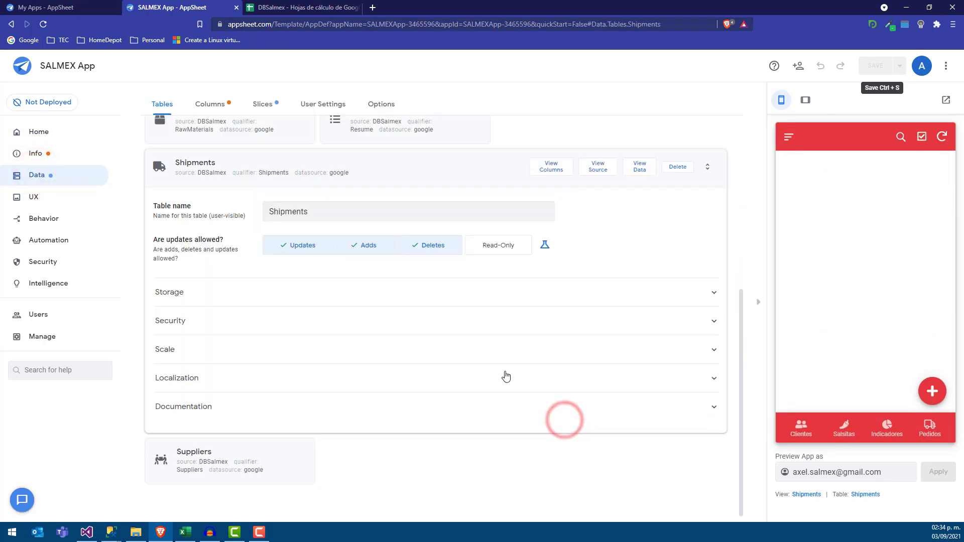
pyautogui.click(210, 106)
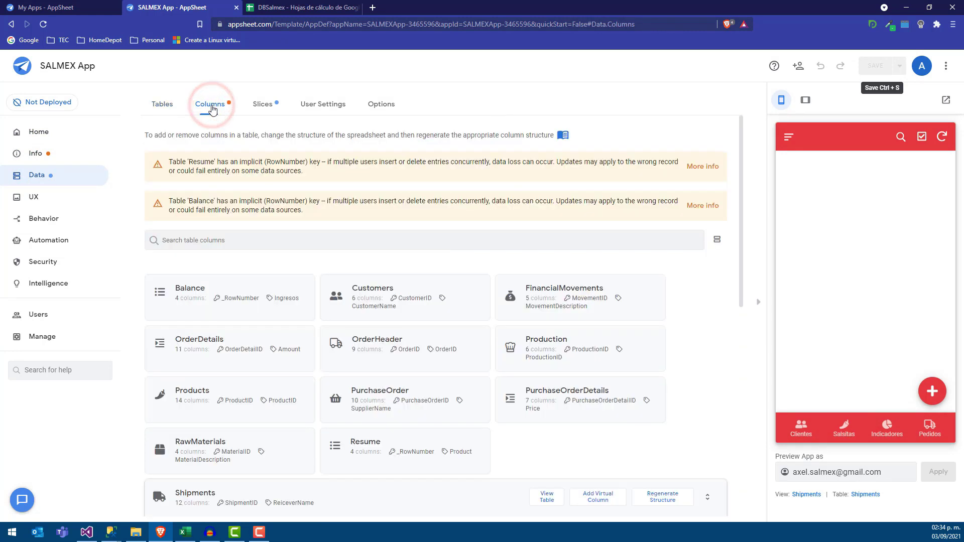
pyautogui.scroll(-3, 452, 417)
pyautogui.scroll(-1, 467, 436)
pyautogui.scroll(-2, 502, 436)
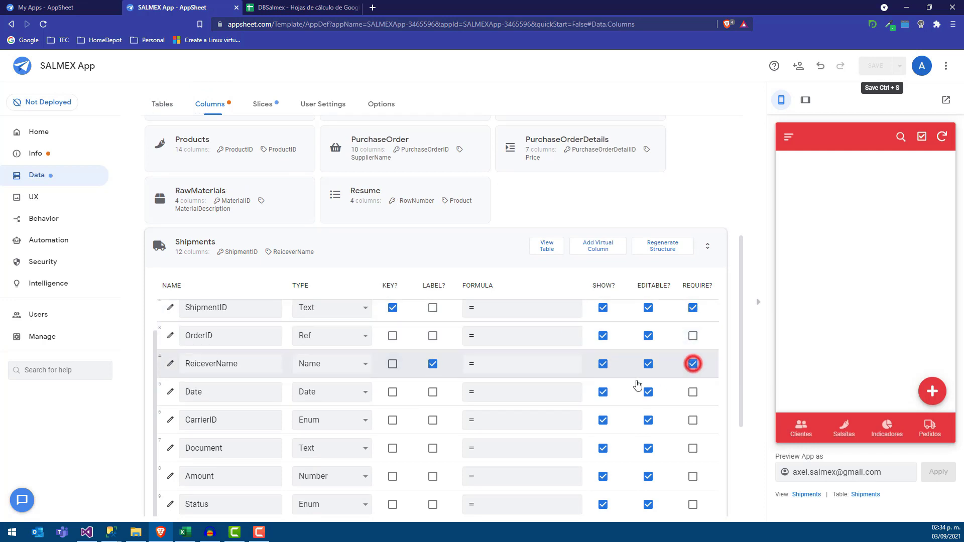
pyautogui.scroll(-1, 698, 402)
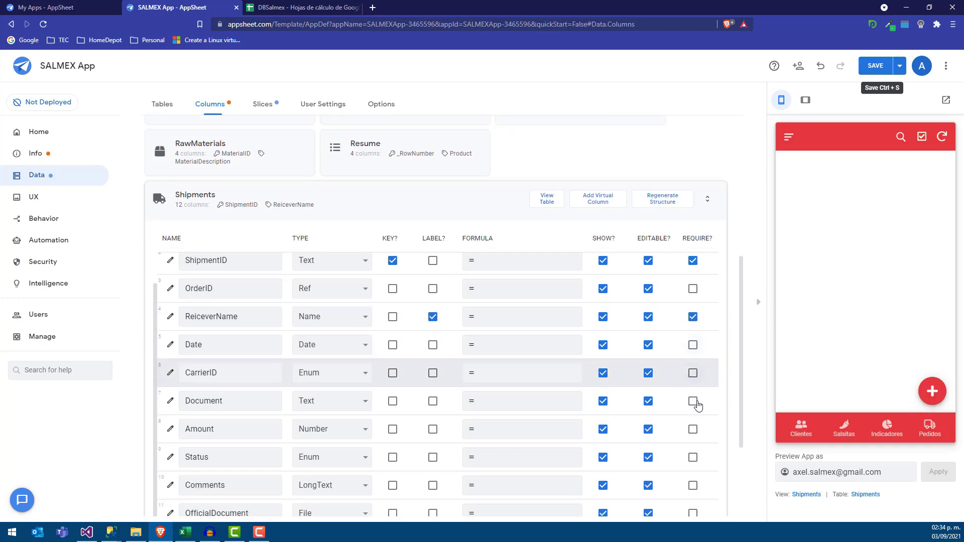
pyautogui.scroll(-1, 695, 416)
pyautogui.scroll(-1, 695, 435)
pyautogui.scroll(-1, 552, 377)
pyautogui.scroll(1, 412, 319)
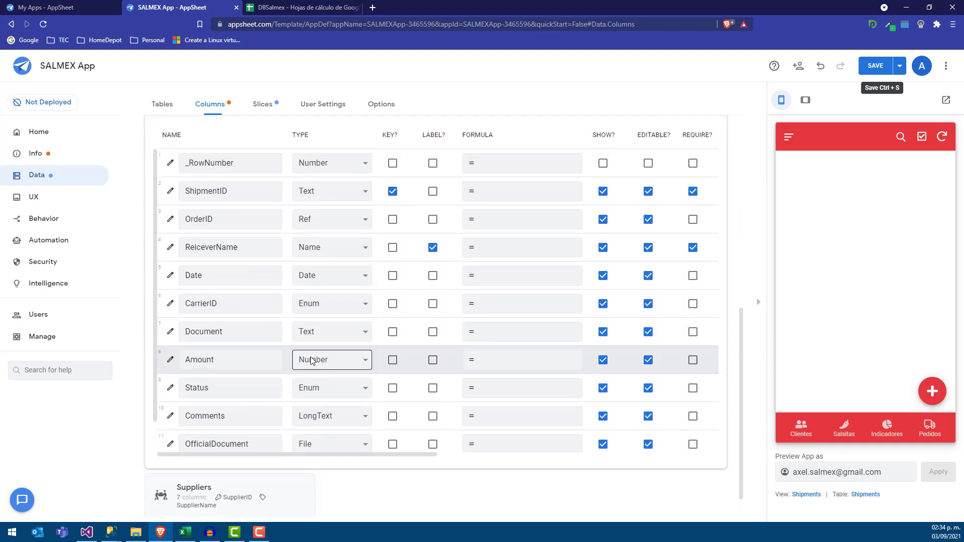
# Step: Change the Amount column's type to Price
pyautogui.click(329, 360)
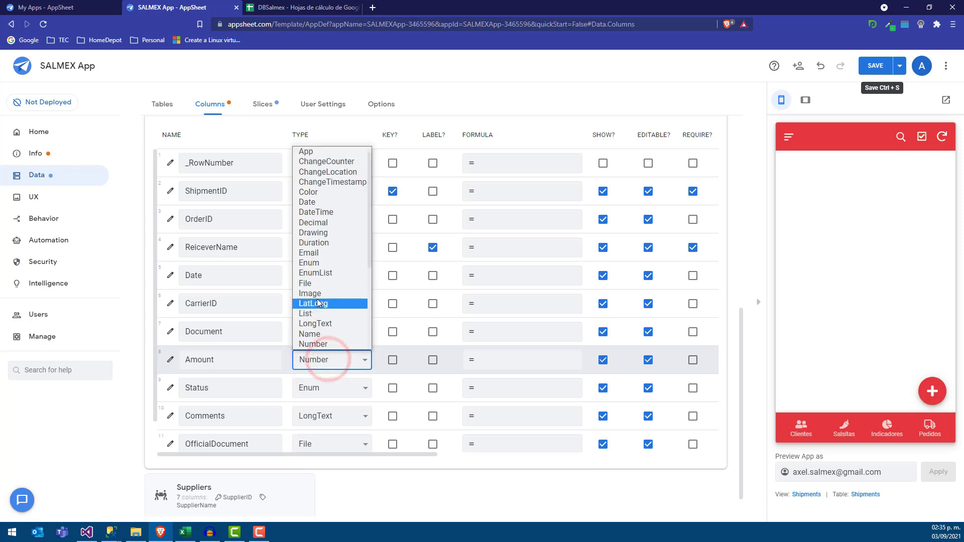
pyautogui.press('Down')
pyautogui.press('Down')
pyautogui.press('Down')
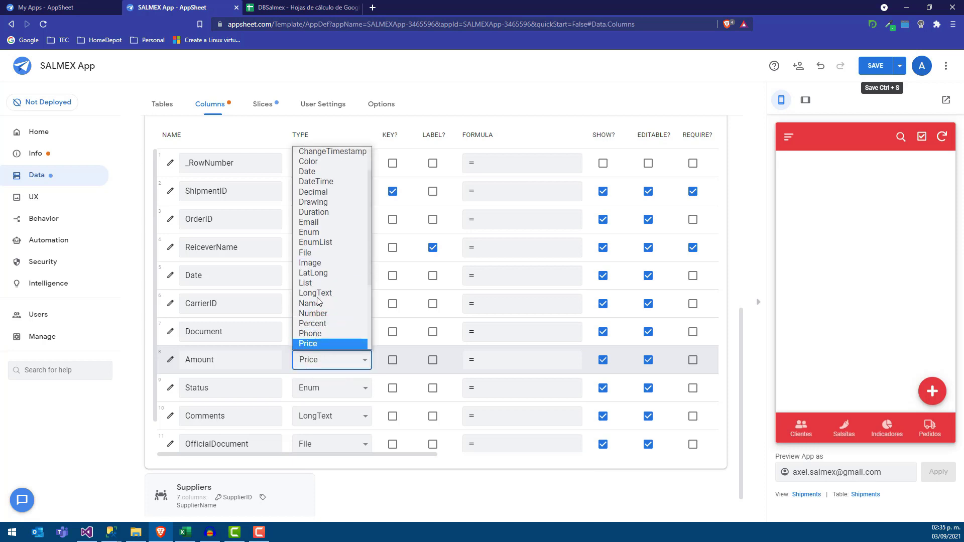
pyautogui.click(302, 339)
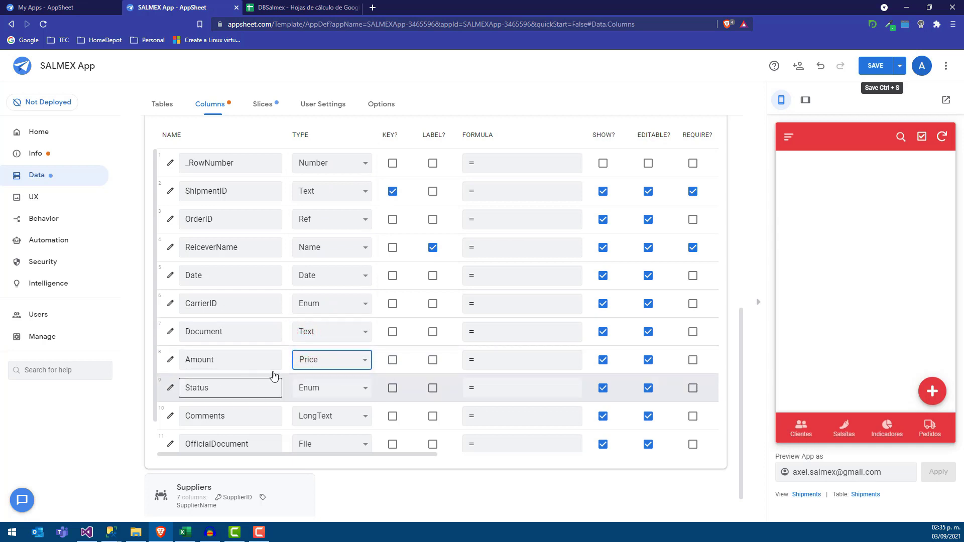
pyautogui.scroll(-1, 273, 375)
# Step: Make the Document column required, keeping its Text type, and save the app
pyautogui.click(341, 302)
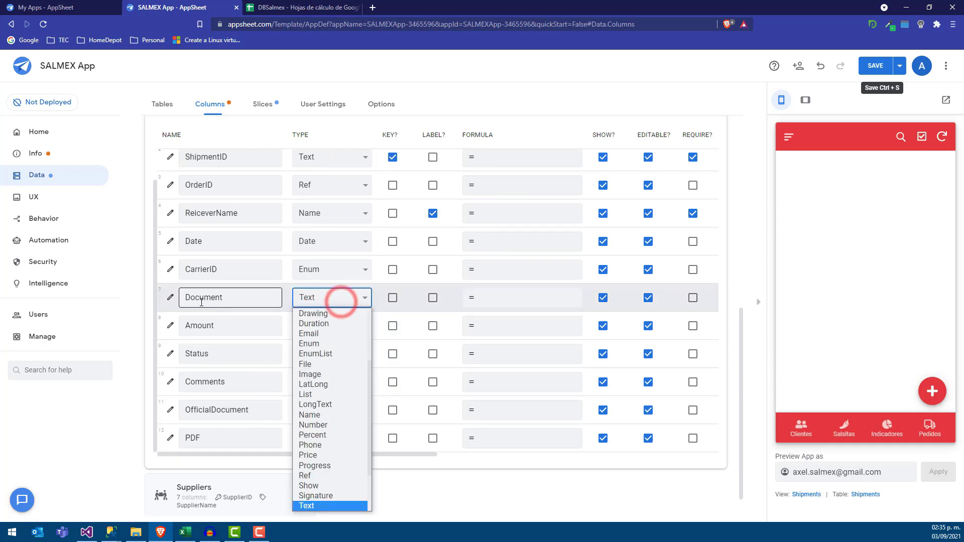
pyautogui.click(228, 299)
pyautogui.doubleClick(234, 300)
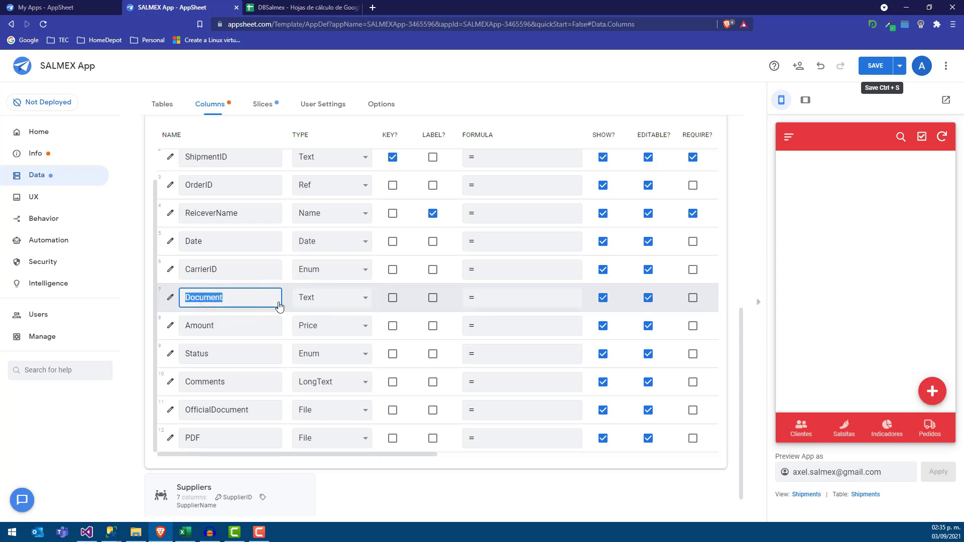
pyautogui.click(693, 306)
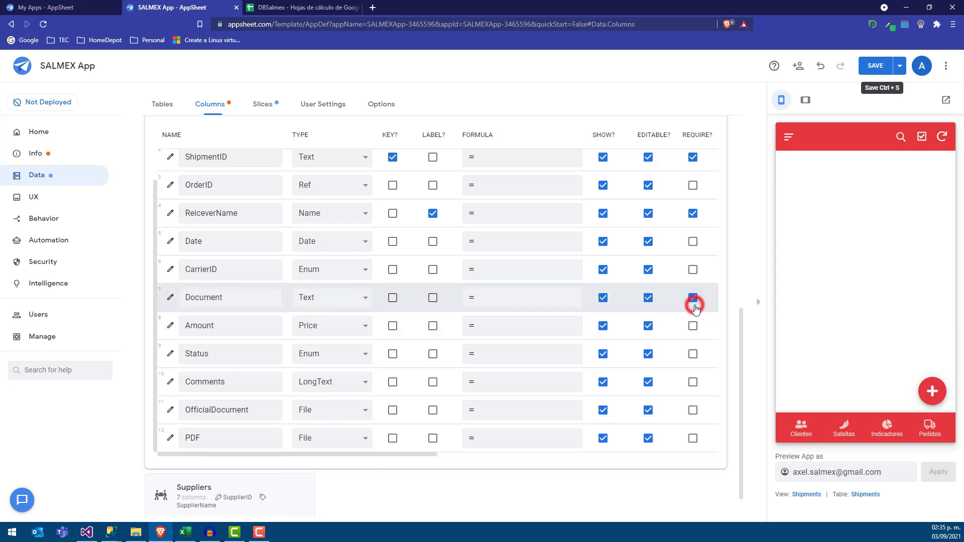
pyautogui.click(873, 67)
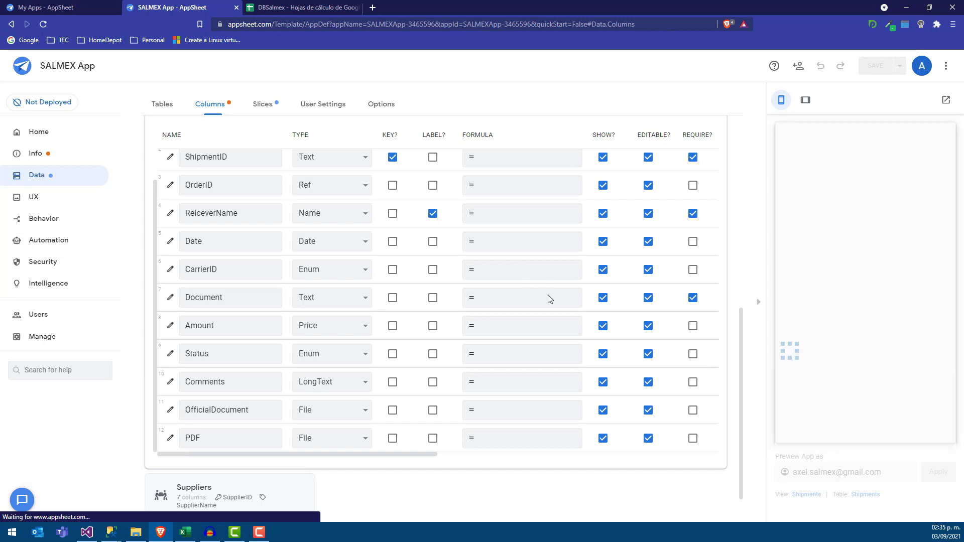
pyautogui.scroll(1, 550, 299)
pyautogui.scroll(3, 563, 306)
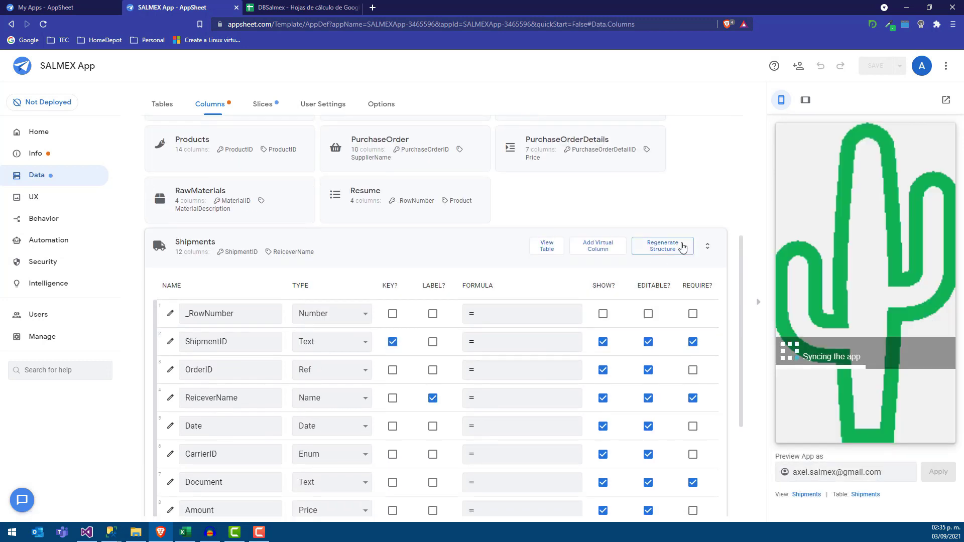
pyautogui.scroll(2, 684, 242)
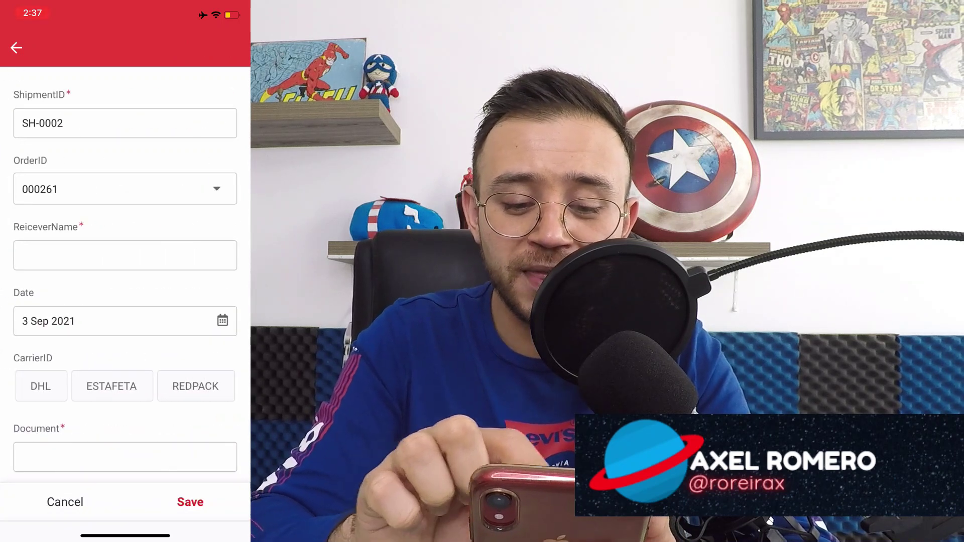
# Step: Enter the receiver's full name in the ReceiverName field
pyautogui.click(125, 255)
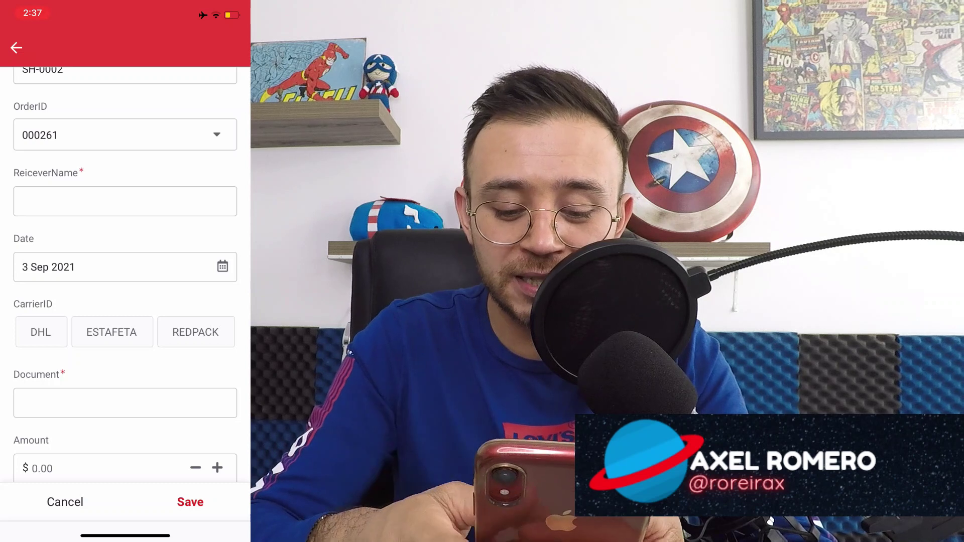
pyautogui.click(125, 201)
pyautogui.write('Silvia Coet')
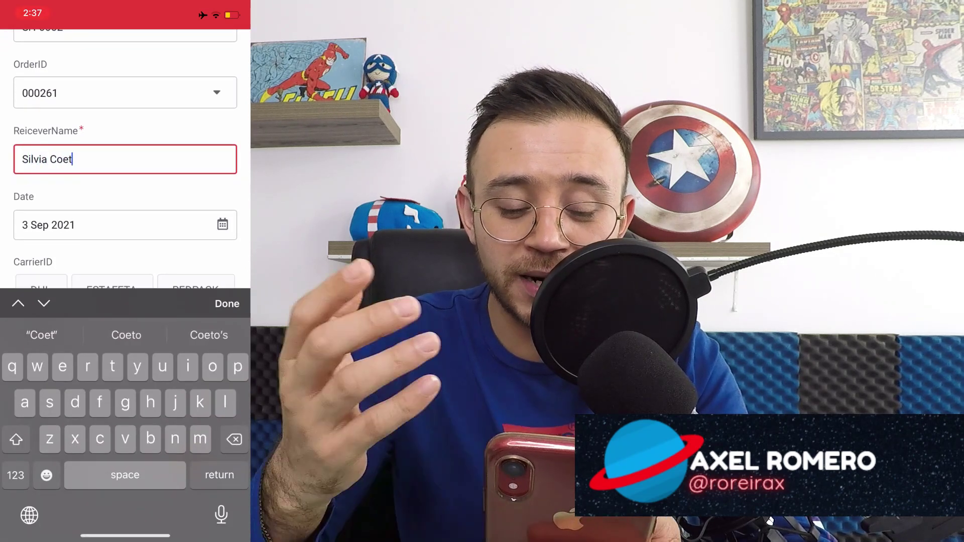
pyautogui.write('o')
pyautogui.click(227, 304)
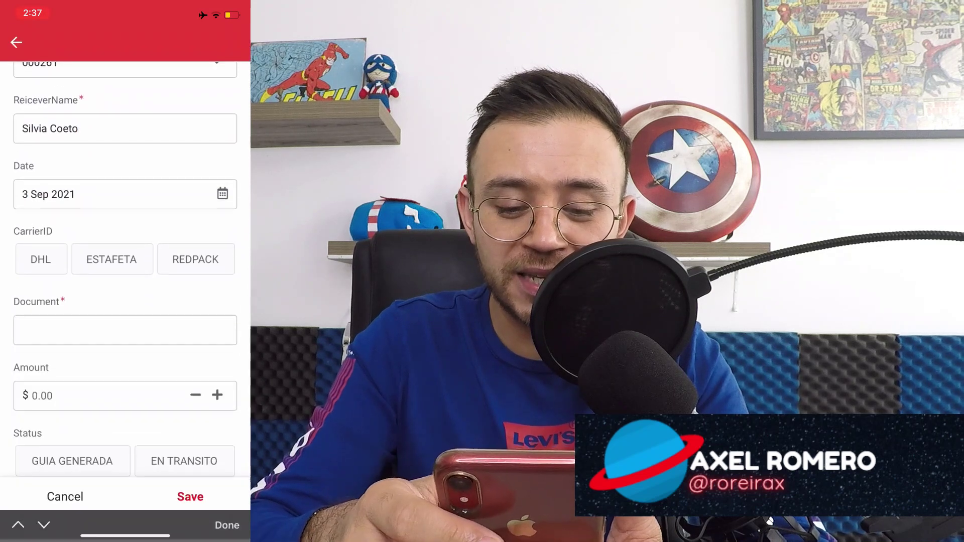
pyautogui.scroll(2, 125, 271)
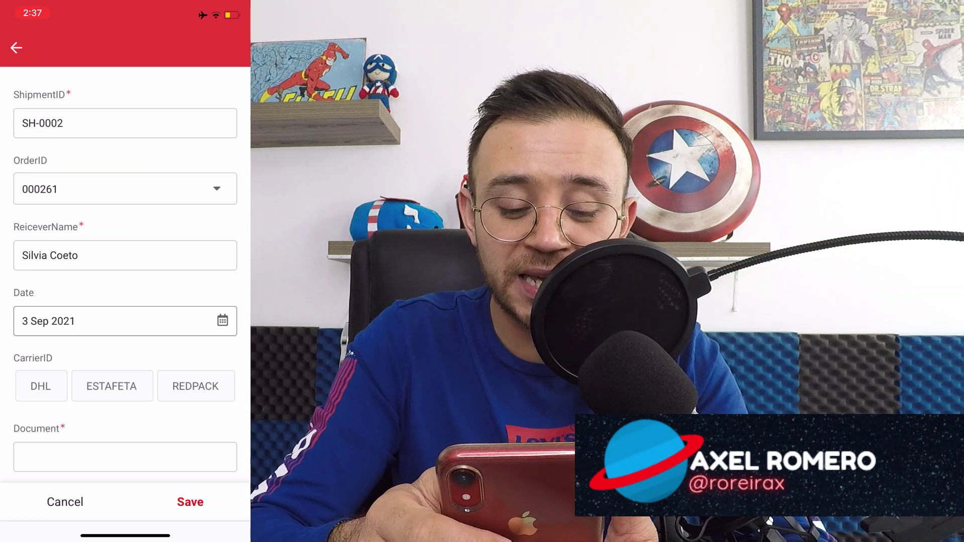
# Step: Check the OrderID list, leaving order 000261 selected
pyautogui.click(125, 188)
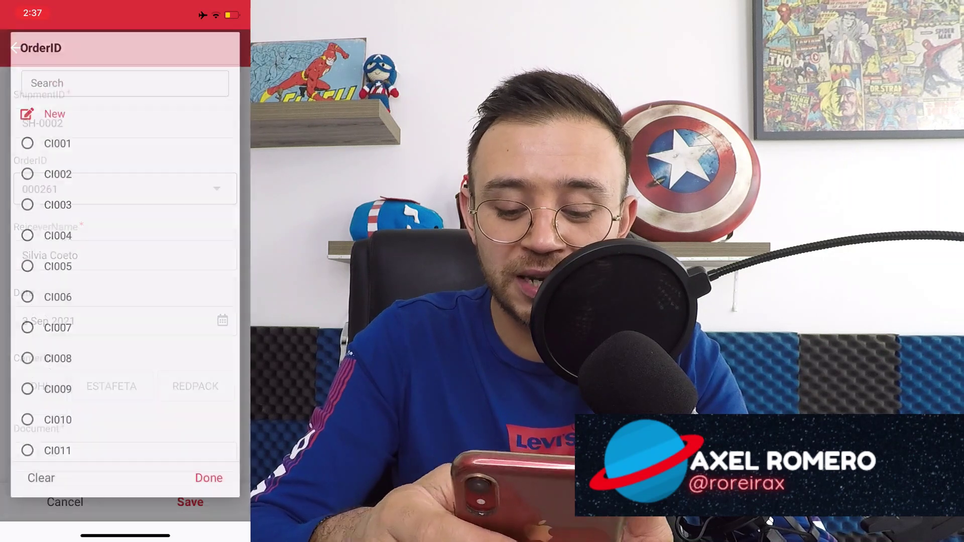
pyautogui.click(209, 479)
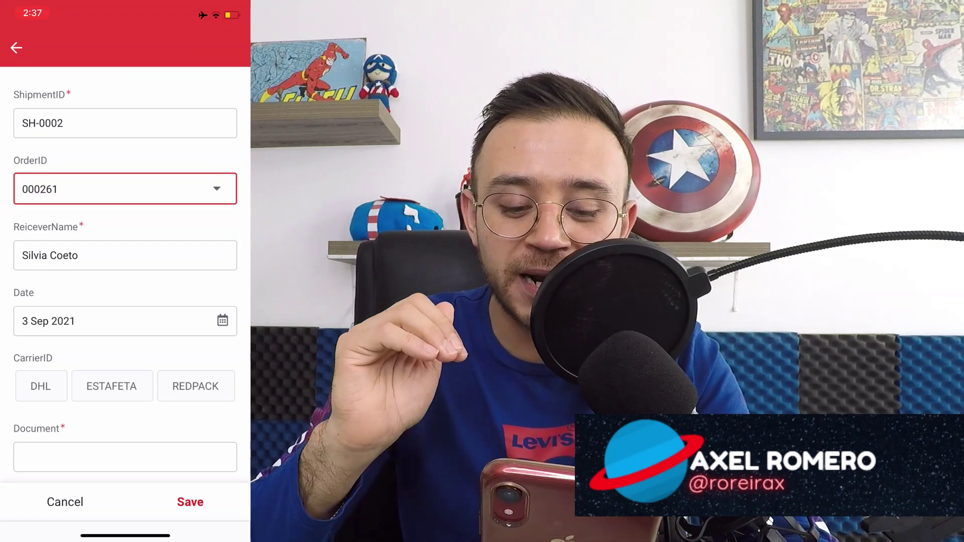
pyautogui.scroll(-2, 125, 301)
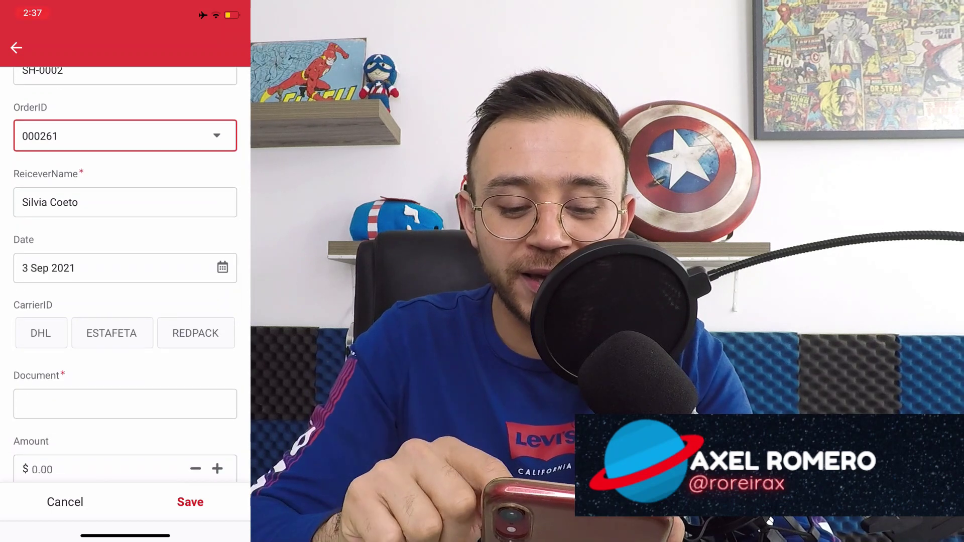
pyautogui.scroll(-1, 125, 271)
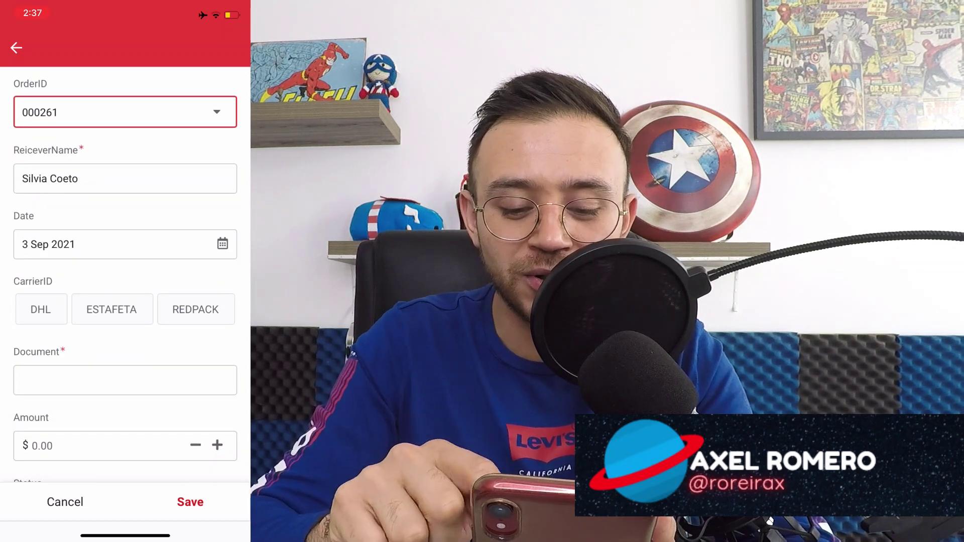
# Step: Keep the shipment date at 3 Sep 2021 and set the carrier to REDPACK
pyautogui.click(125, 244)
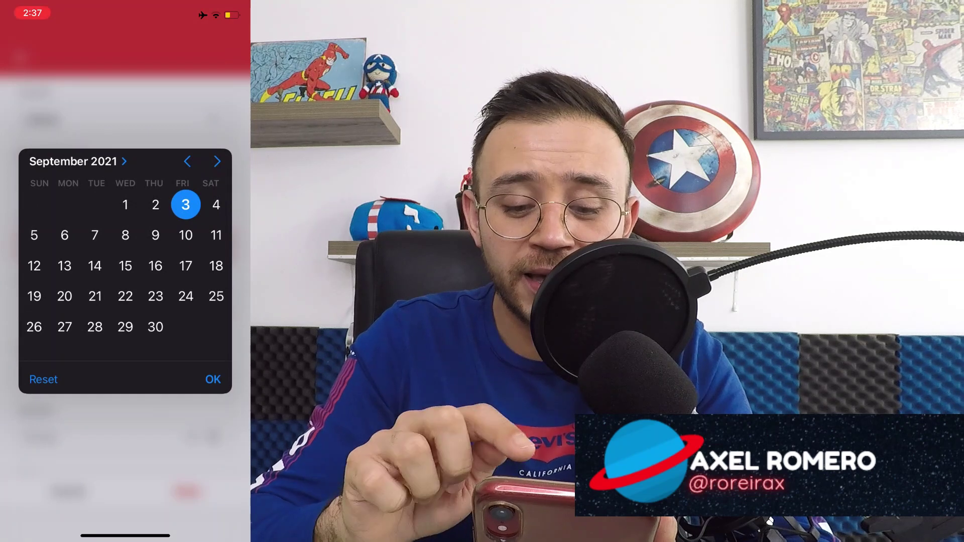
pyautogui.click(213, 379)
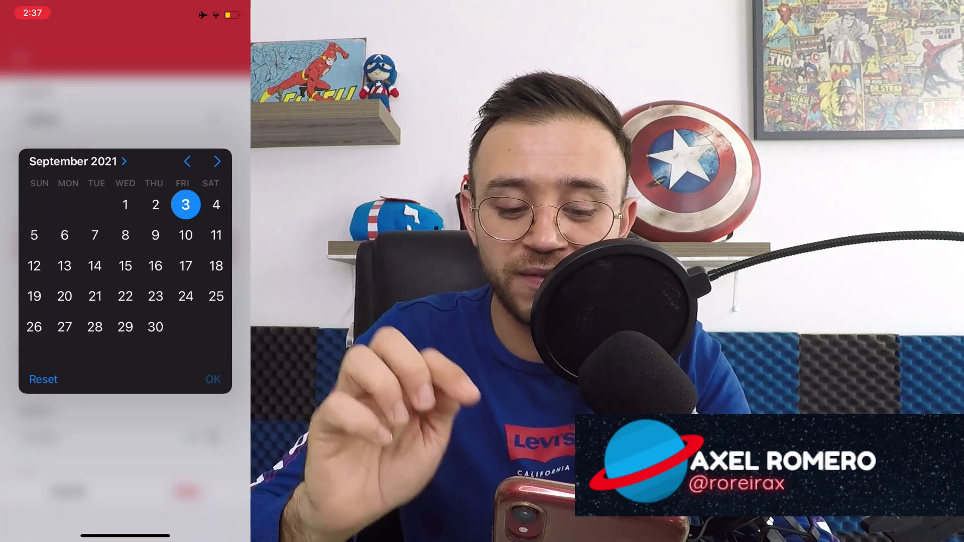
pyautogui.click(125, 244)
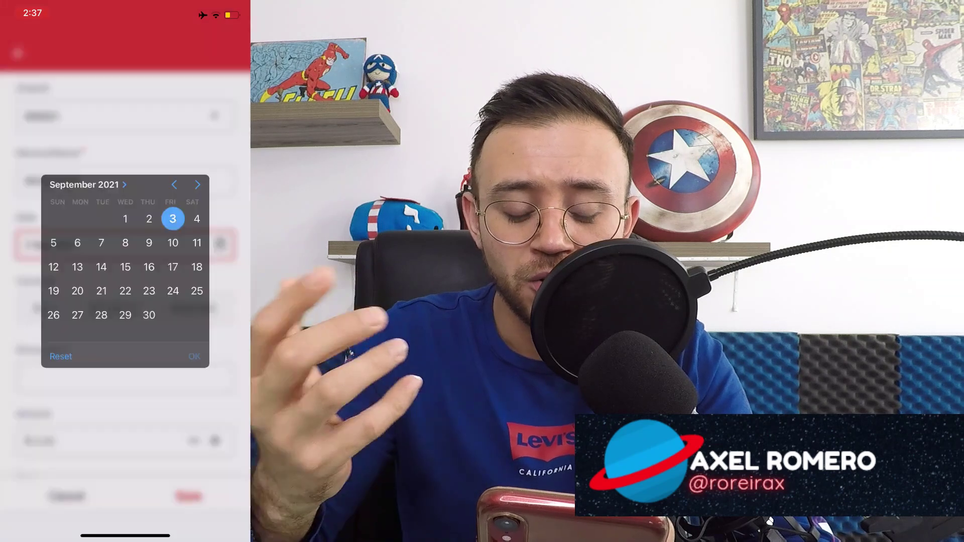
pyautogui.click(213, 380)
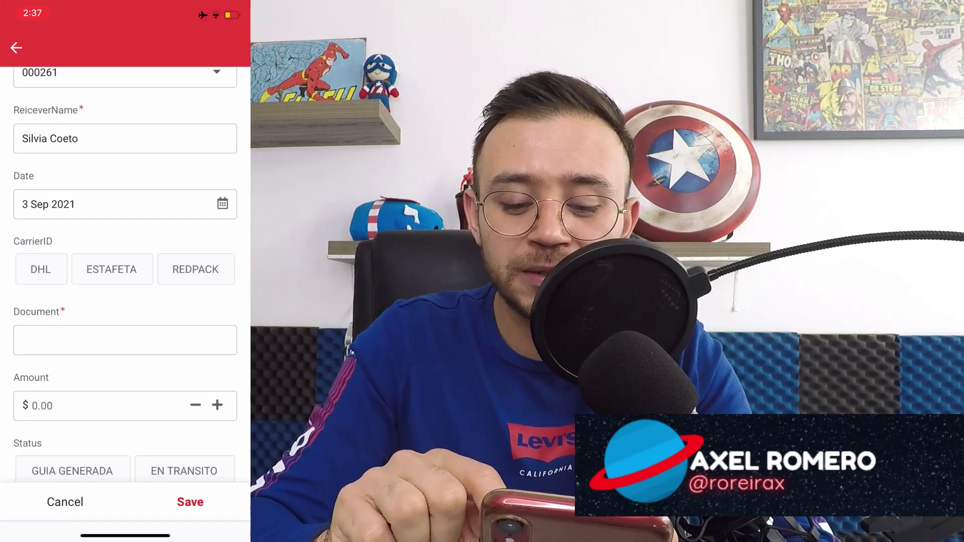
pyautogui.click(196, 269)
pyautogui.scroll(-1, 125, 276)
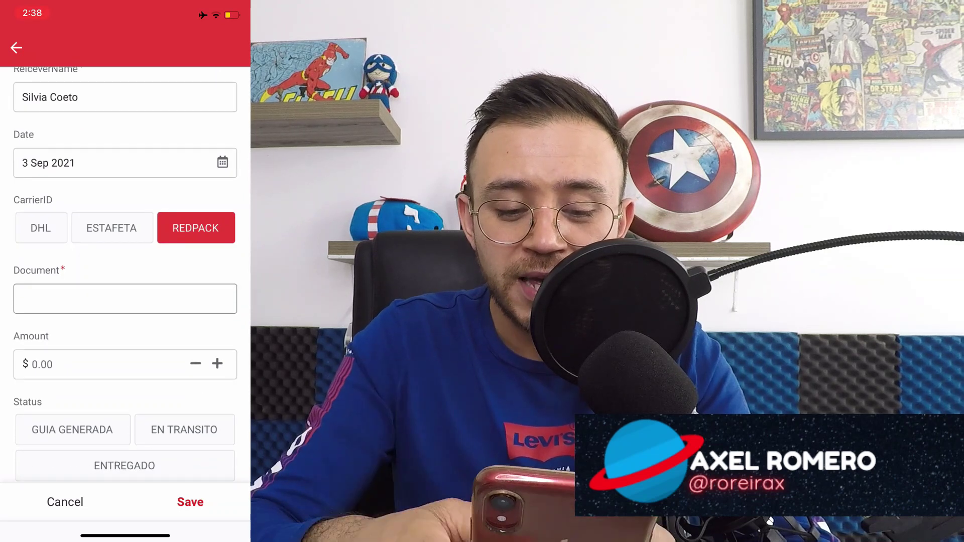
# Step: Enter the shipping document number and an amount of 150
pyautogui.click(125, 298)
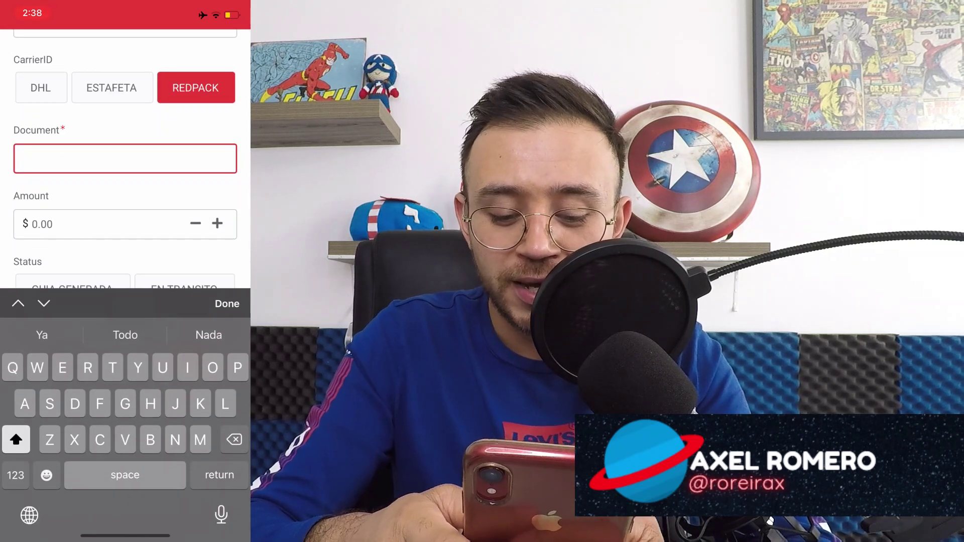
pyautogui.click(15, 475)
pyautogui.write('0001')
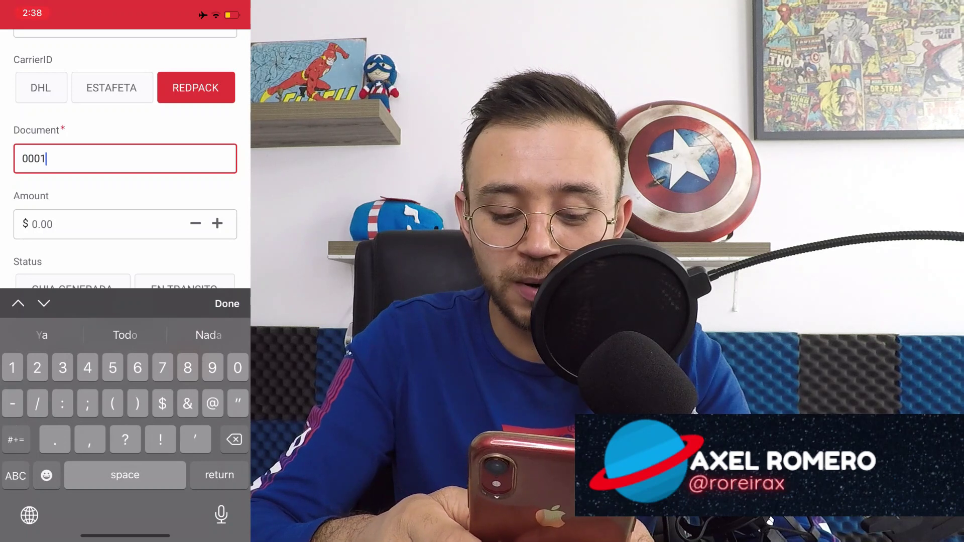
pyautogui.write('3348171')
pyautogui.click(227, 304)
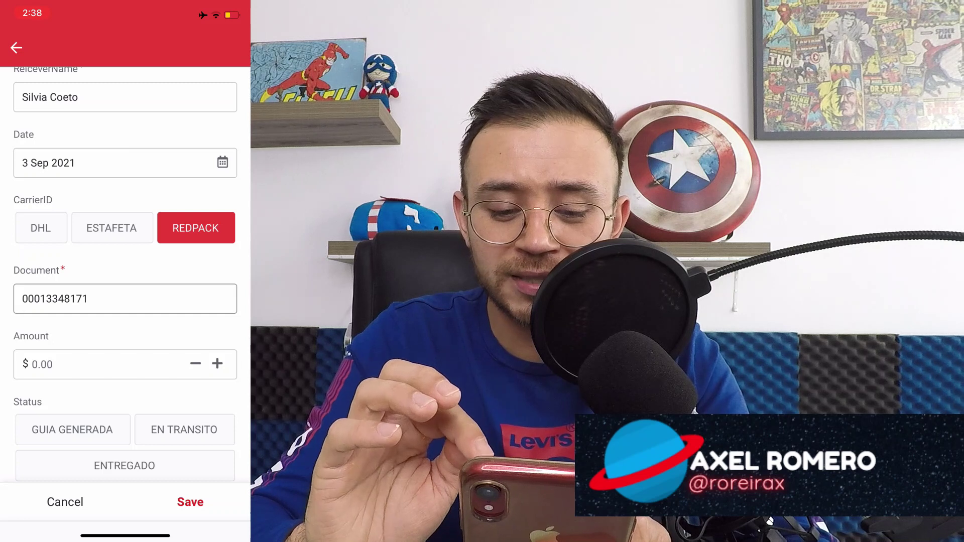
pyautogui.click(101, 366)
pyautogui.write('1')
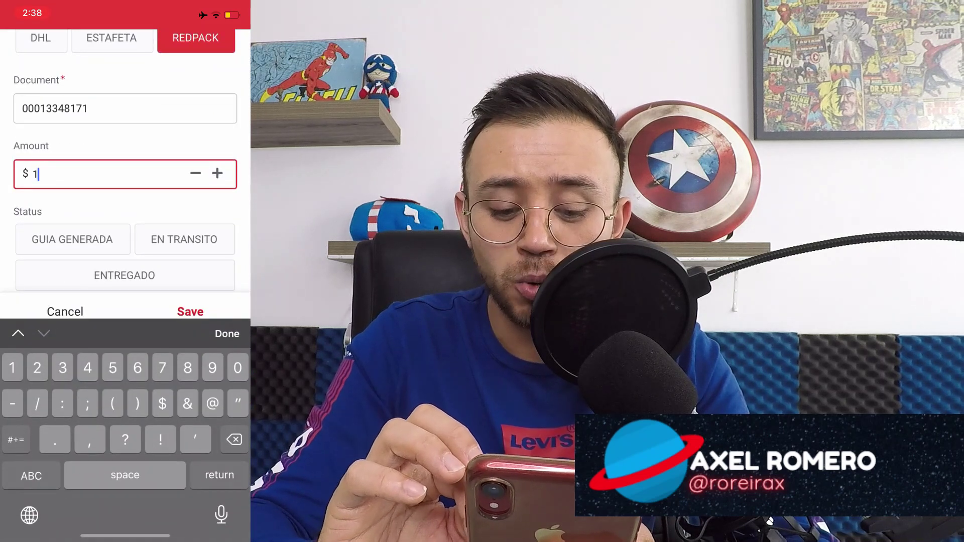
pyautogui.write('50')
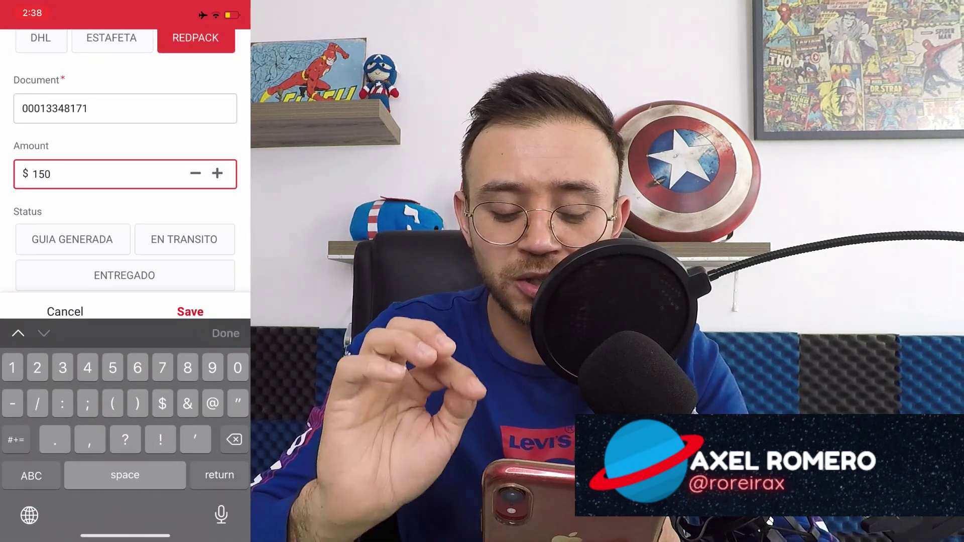
pyautogui.click(226, 334)
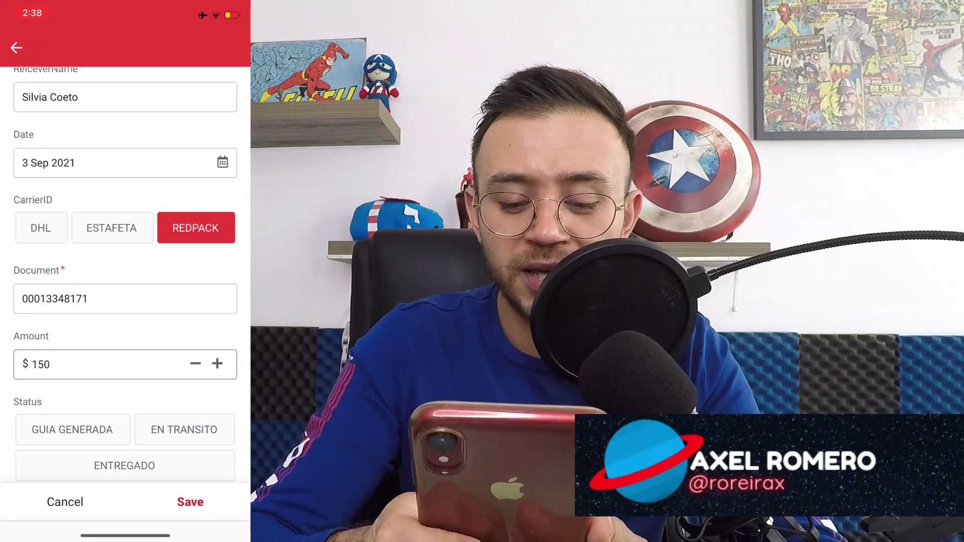
# Step: Set status GUIA GENERADA, comment 'Pendiente de paquete', and start attaching the OfficialDocument
pyautogui.click(72, 429)
pyautogui.scroll(-5, 125, 276)
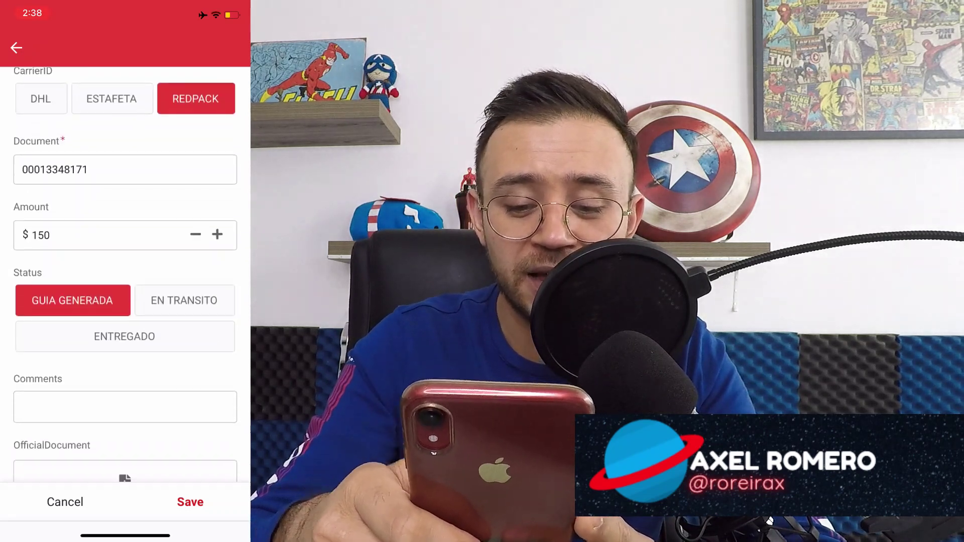
pyautogui.click(125, 301)
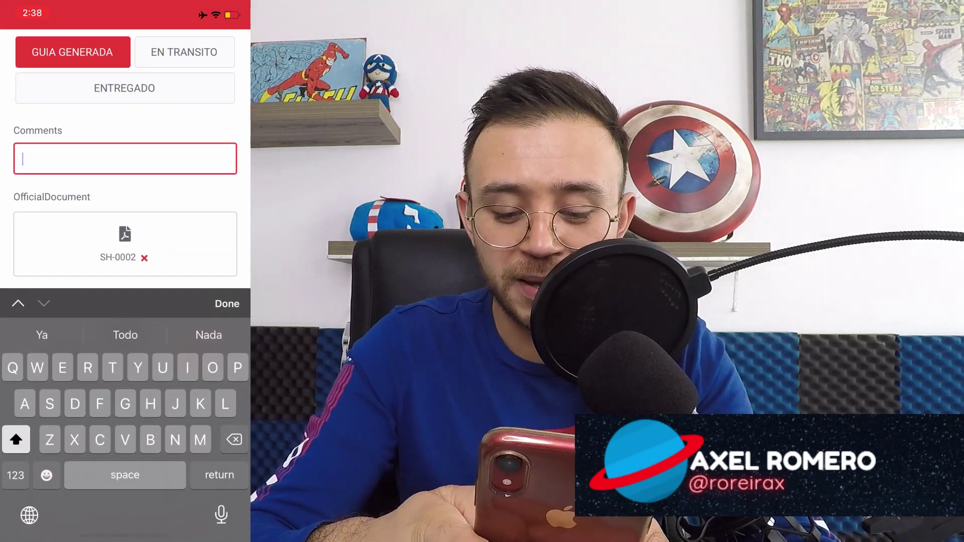
pyautogui.write('Pen')
pyautogui.press('BackSpace')
pyautogui.press('BackSpace')
pyautogui.press('BackSpace')
pyautogui.write('Pendiente de ')
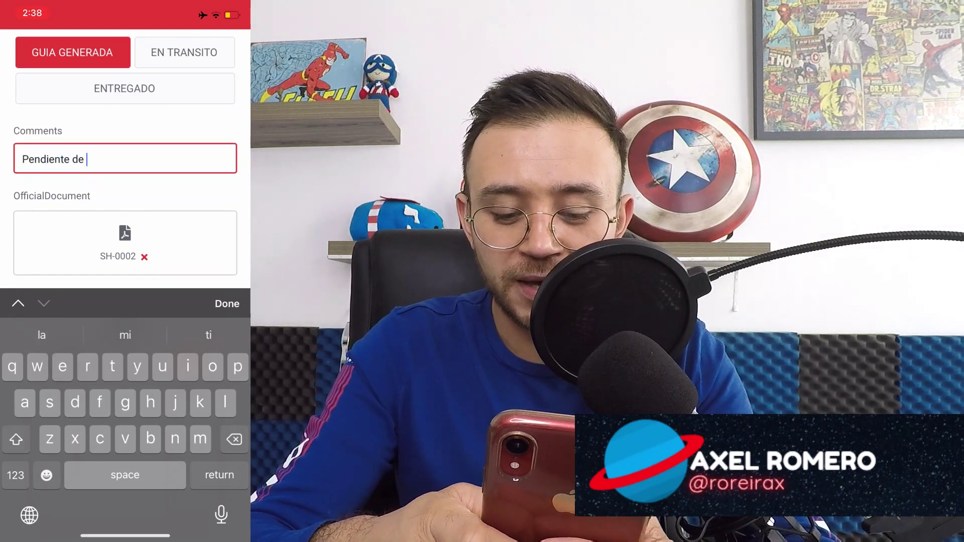
pyautogui.write('envi')
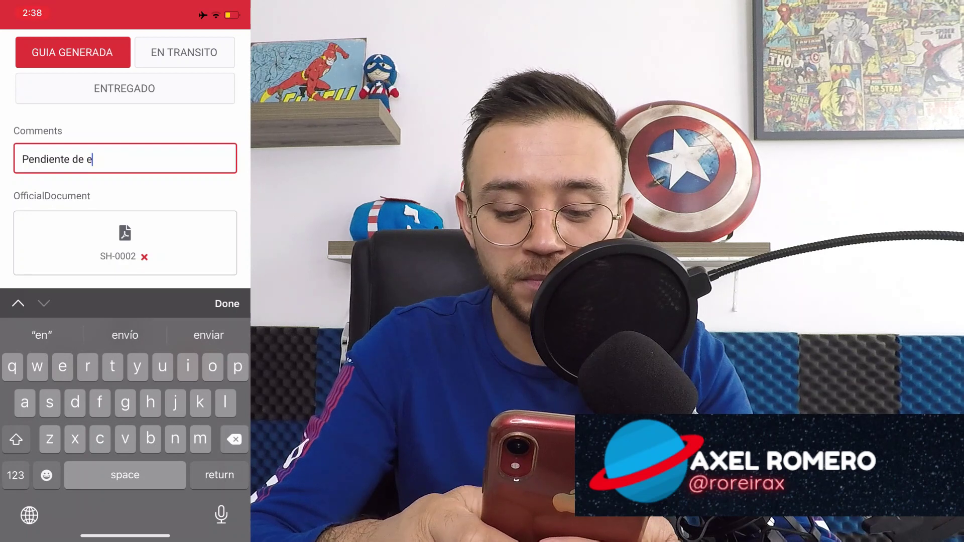
pyautogui.press('BackSpace')
pyautogui.write('paquete')
pyautogui.click(227, 303)
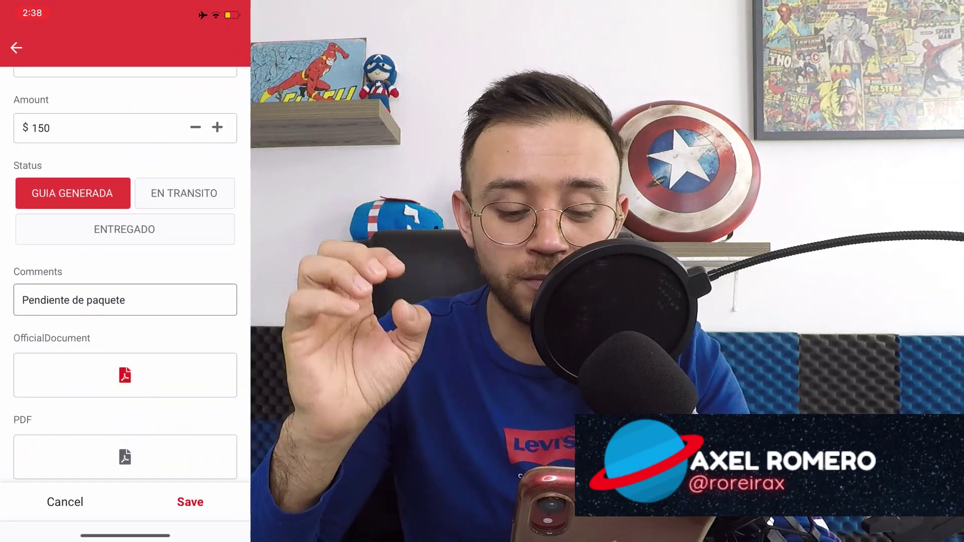
pyautogui.click(125, 375)
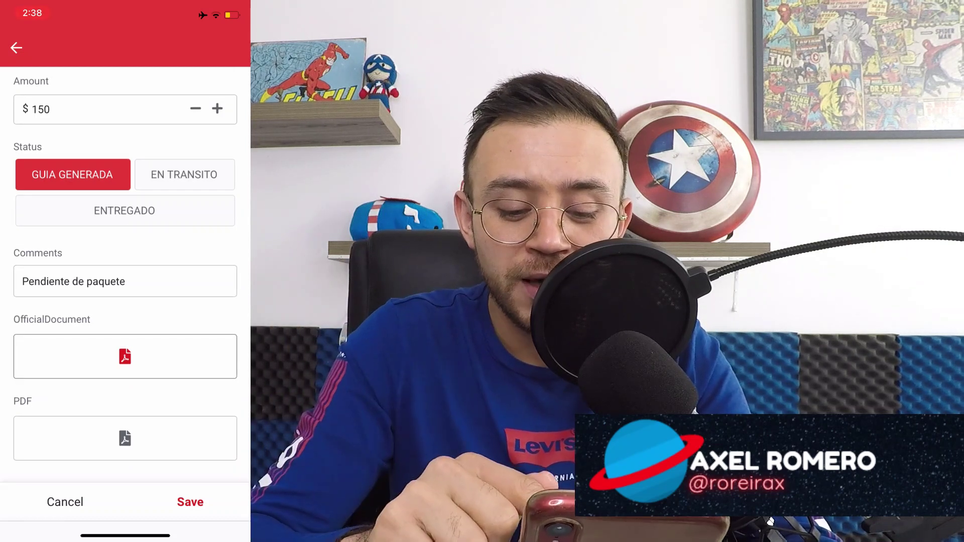
# Step: Attach Gasolina.pdf from On My iPhone as the shipment's official document
pyautogui.click(125, 438)
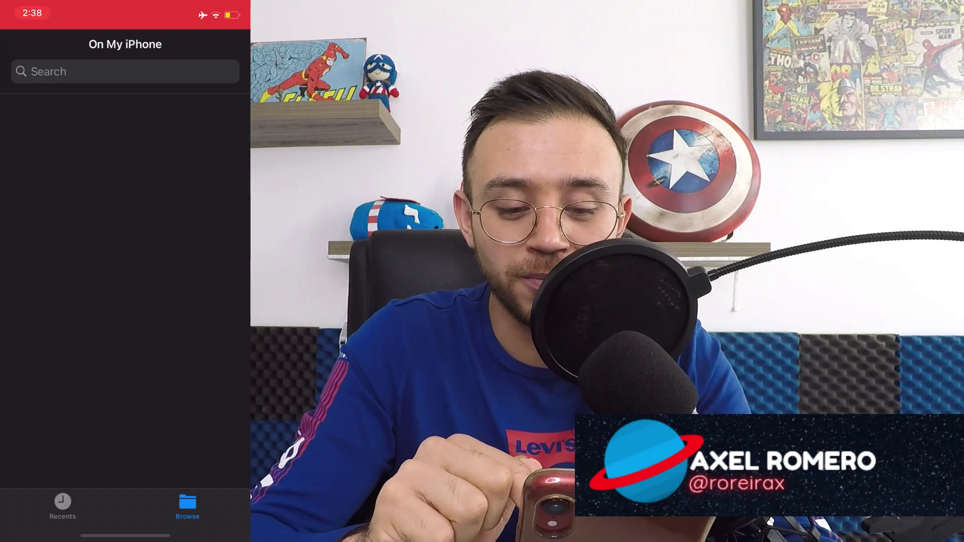
pyautogui.scroll(-5, 126, 291)
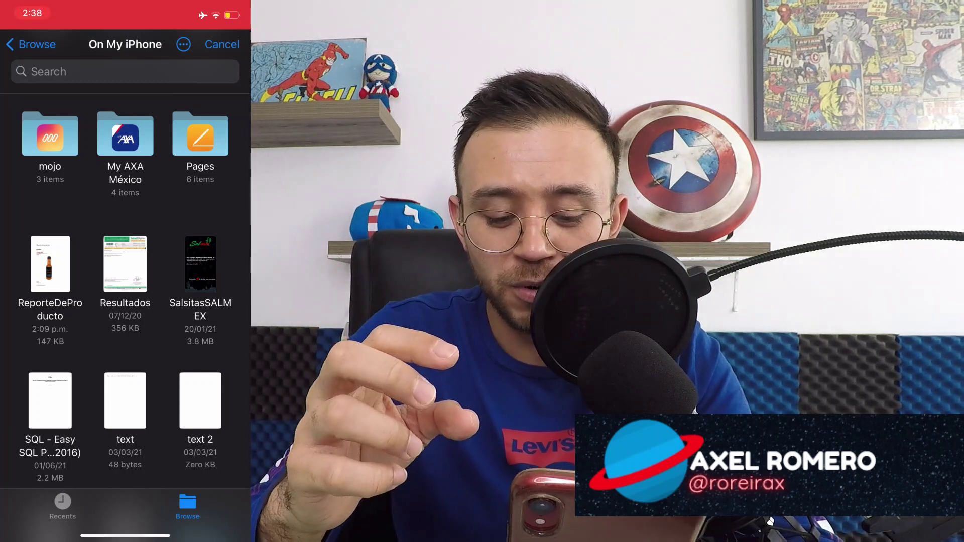
pyautogui.scroll(-4, 126, 291)
pyautogui.scroll(6, 125, 291)
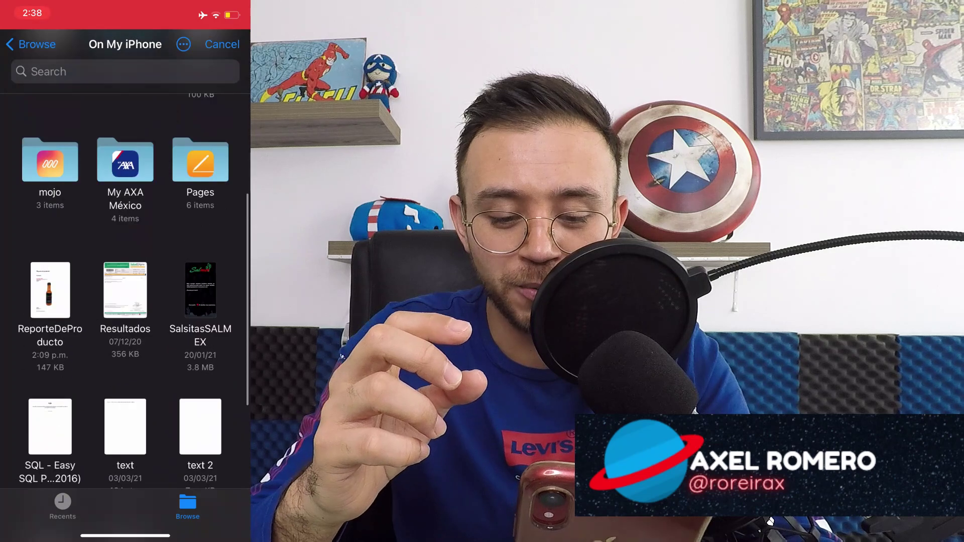
pyautogui.click(51, 121)
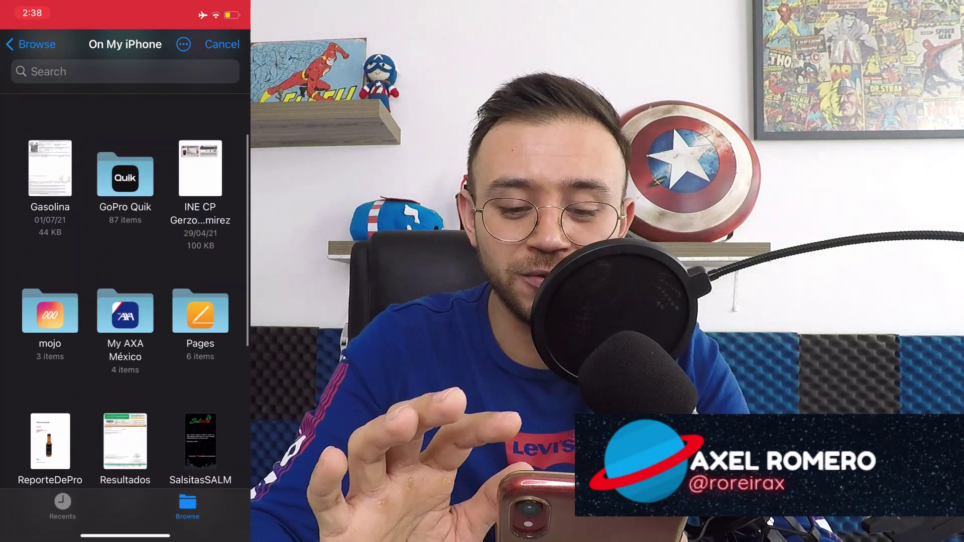
pyautogui.scroll(-1, 125, 281)
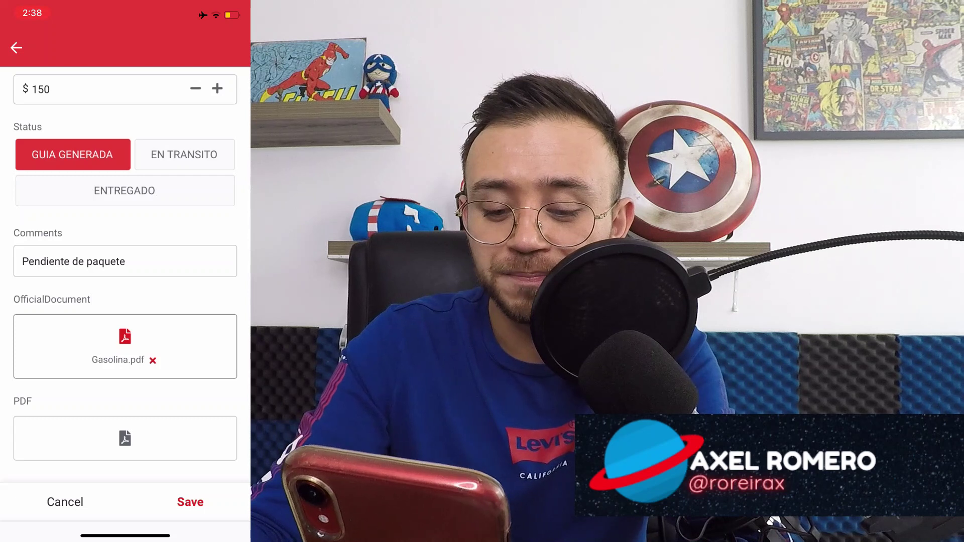
# Step: Save the SH-0002 shipment and dismiss the order's extra-actions menu without deleting
pyautogui.click(189, 502)
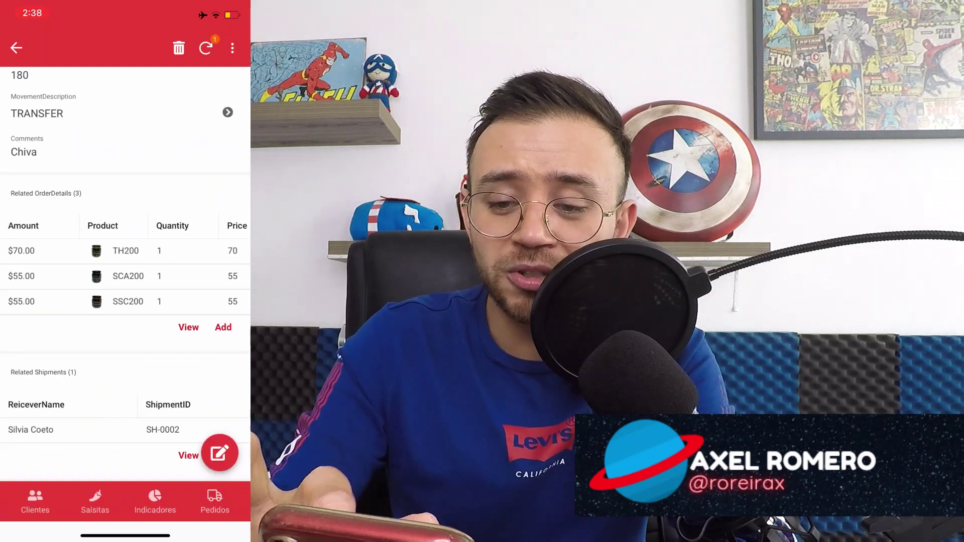
pyautogui.click(232, 48)
pyautogui.click(145, 54)
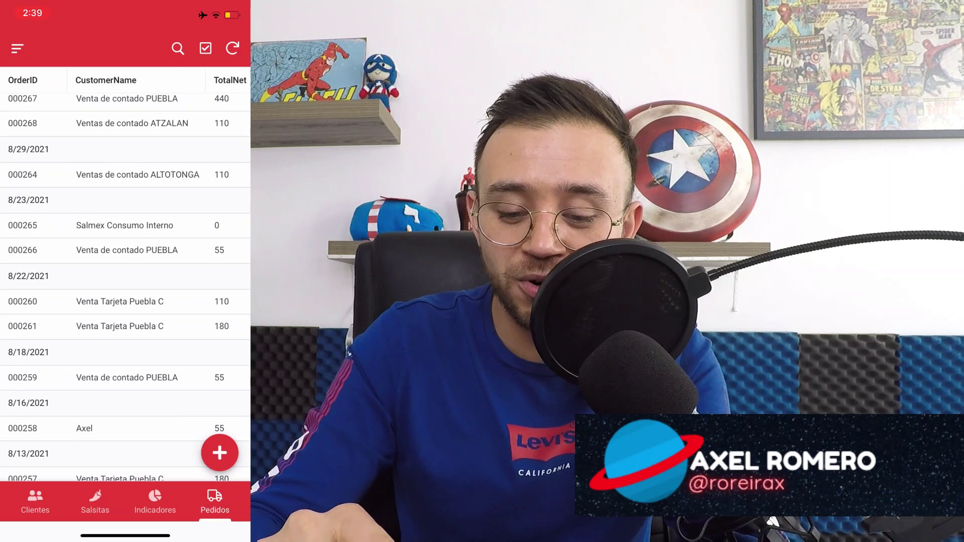
# Step: Open order 000261 and check its related shipment SH-0002
pyautogui.click(121, 326)
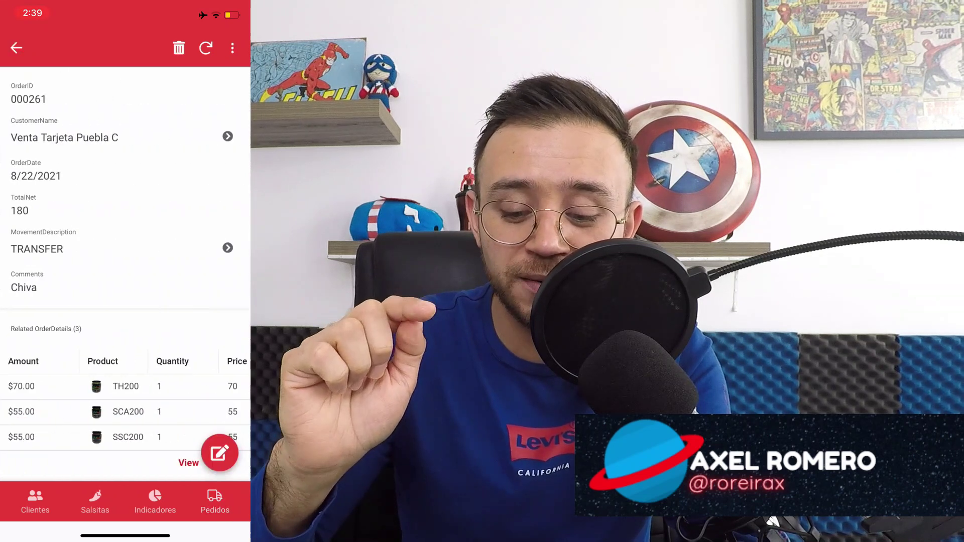
pyautogui.scroll(-3, 126, 276)
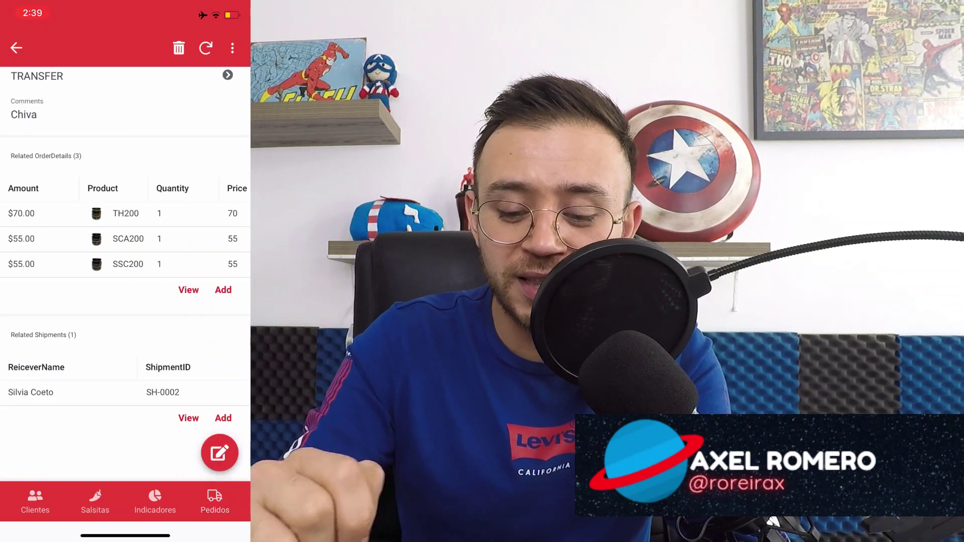
pyautogui.click(31, 392)
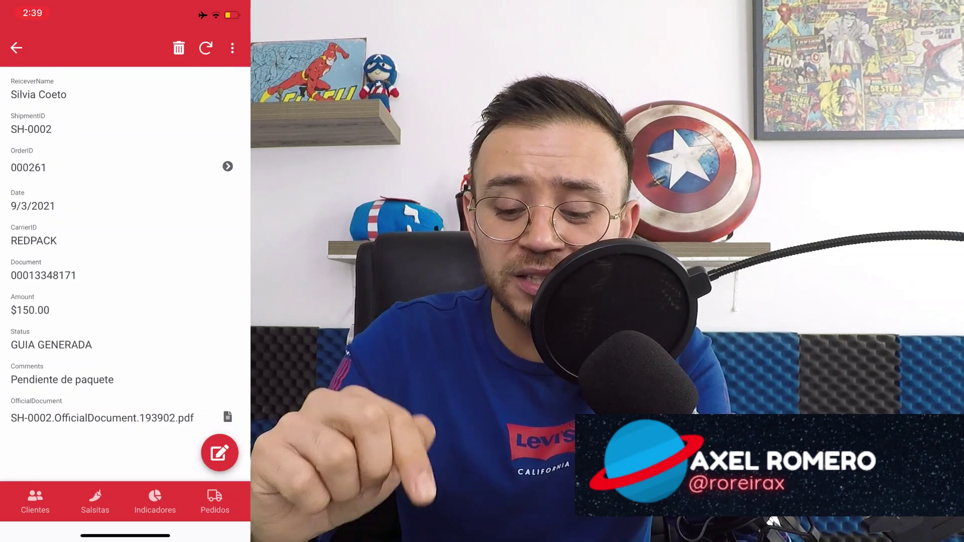
pyautogui.click(17, 48)
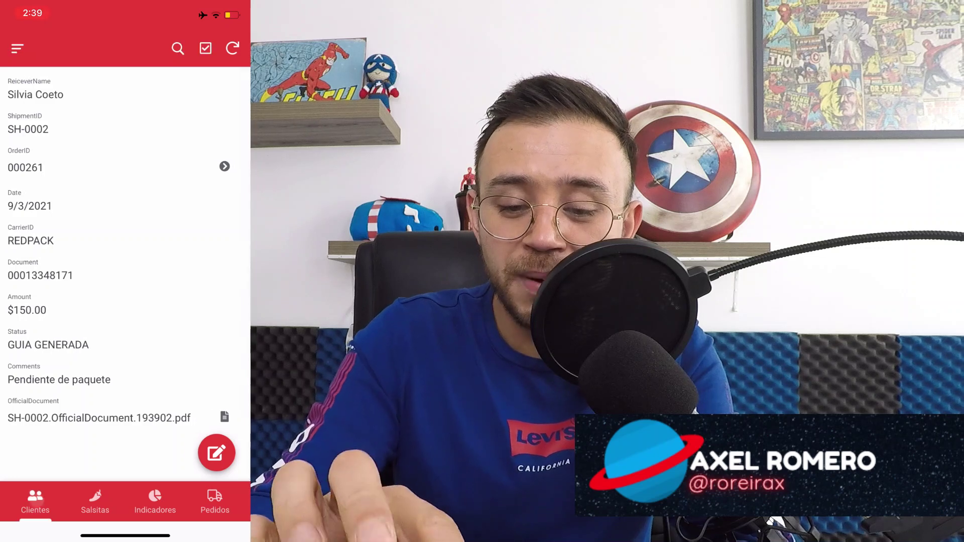
# Step: Find SH-0002 in the Envíos list and open its details
pyautogui.click(17, 48)
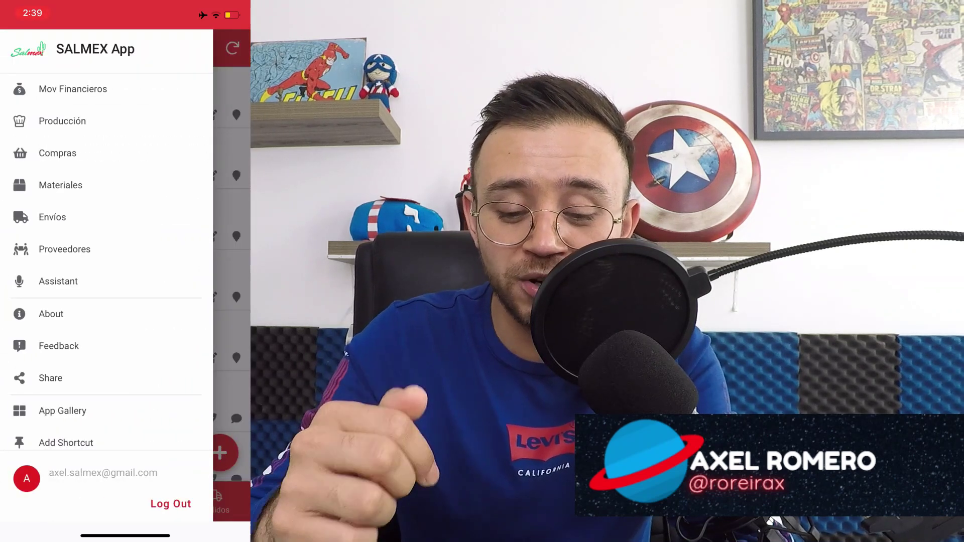
pyautogui.click(52, 217)
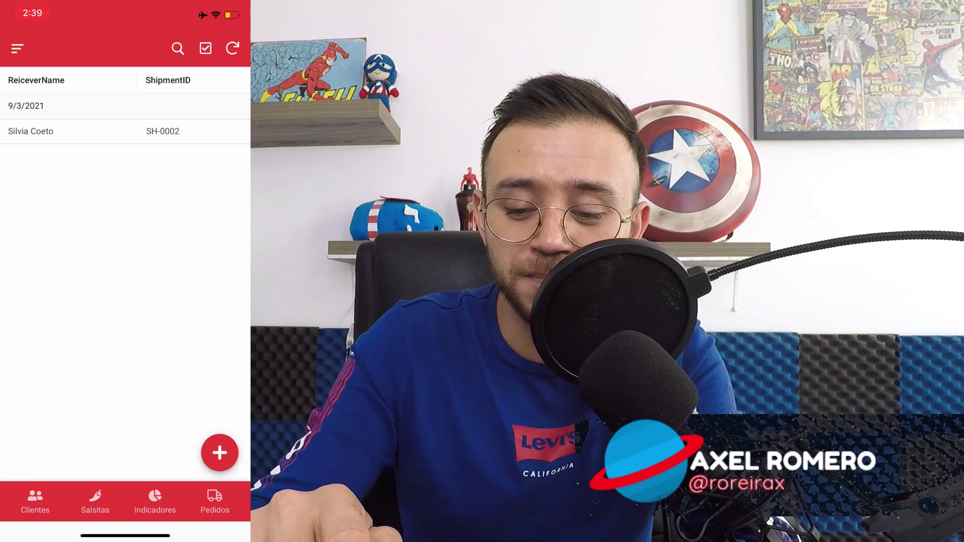
pyautogui.click(30, 131)
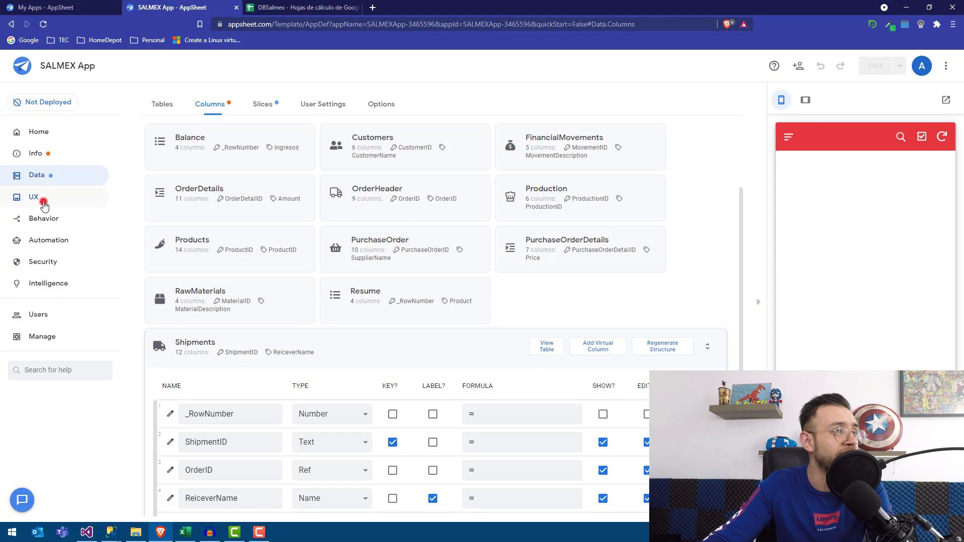
# Step: In UX Views, collapse FinancialMovements and ViewResume and expand the Shipments view settings
pyautogui.click(43, 203)
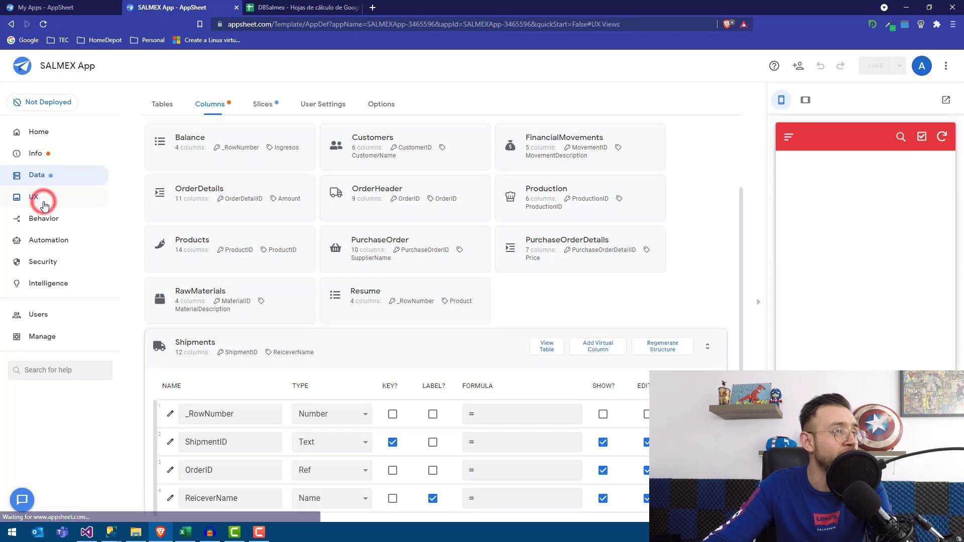
pyautogui.scroll(-1, 237, 396)
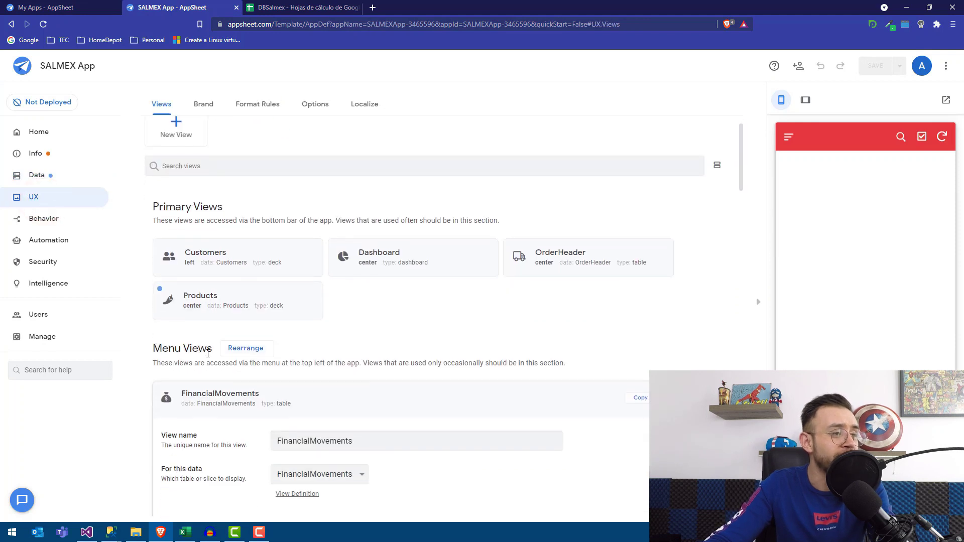
pyautogui.click(274, 399)
pyautogui.scroll(-2, 359, 406)
pyautogui.scroll(-2, 294, 415)
pyautogui.scroll(-3, 286, 419)
pyautogui.click(278, 422)
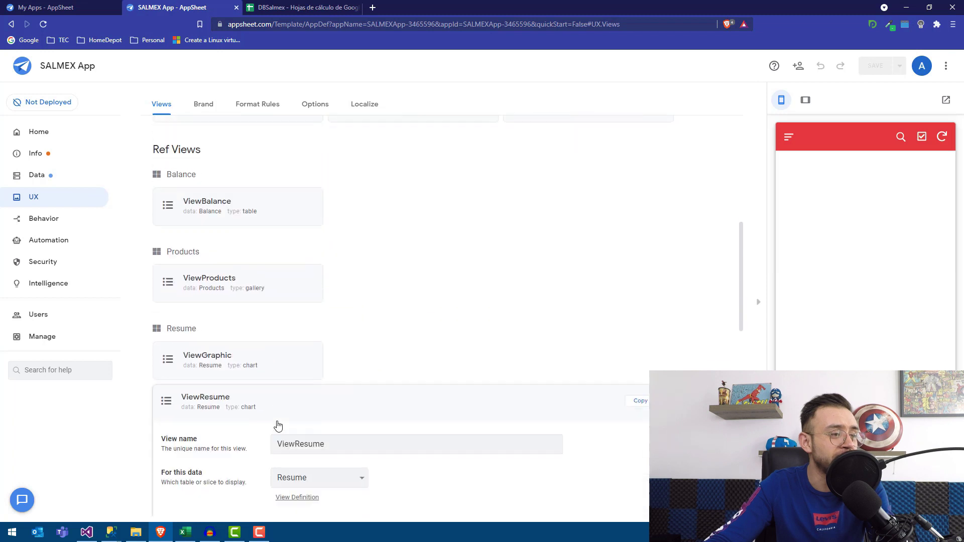
pyautogui.click(269, 397)
pyautogui.scroll(5, 522, 296)
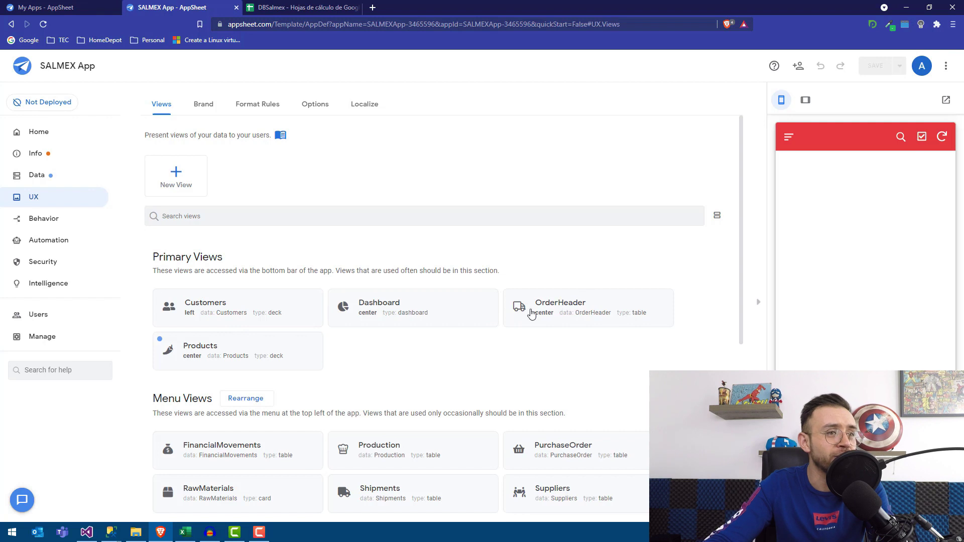
pyautogui.scroll(-1, 436, 364)
pyautogui.scroll(-1, 387, 387)
pyautogui.click(386, 389)
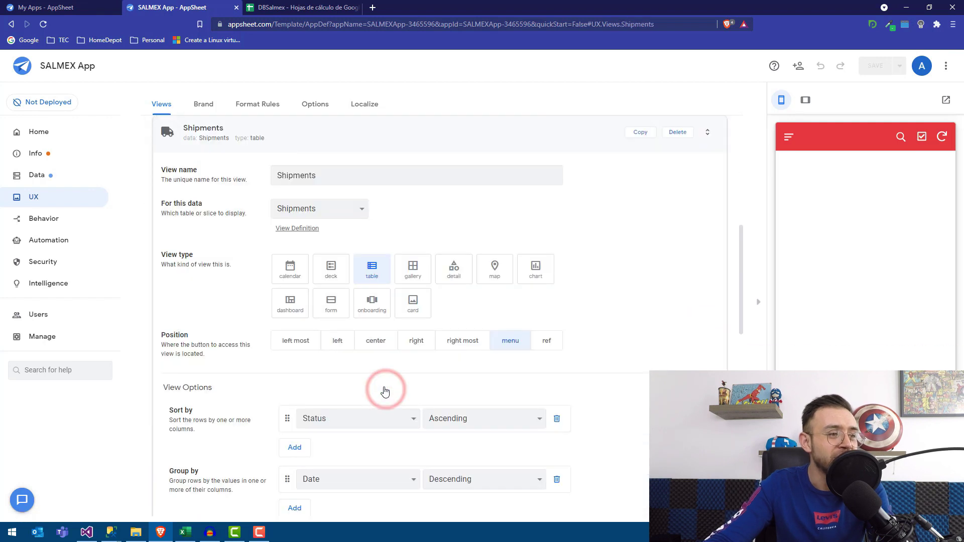
# Step: Show the Envíos list in the preview app
pyautogui.click(789, 143)
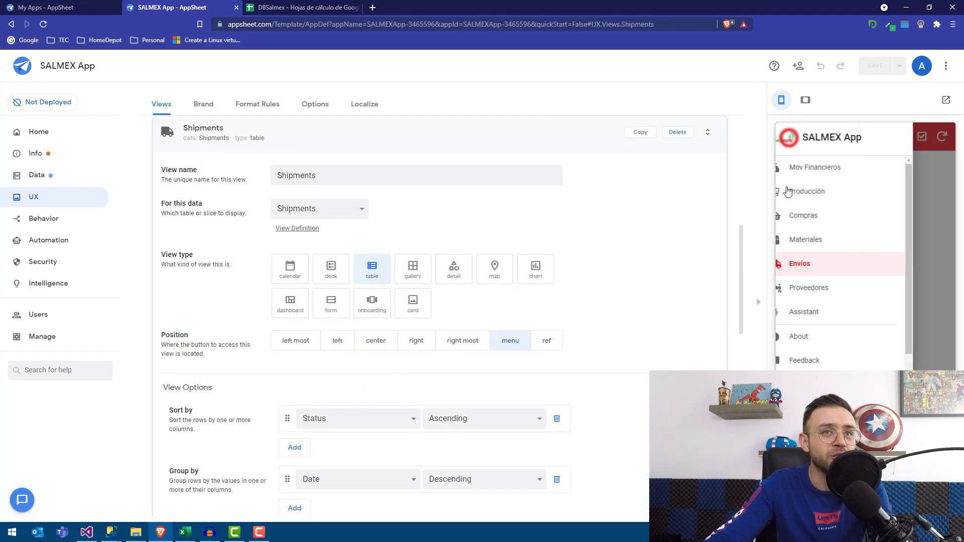
pyautogui.click(808, 262)
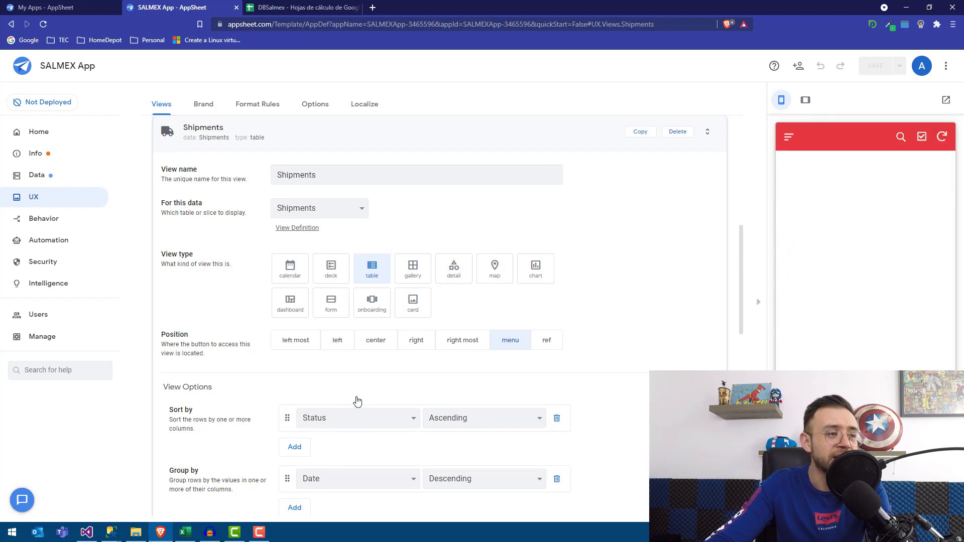
pyautogui.scroll(-1, 357, 402)
pyautogui.scroll(-1, 355, 398)
pyautogui.scroll(-1, 221, 386)
pyautogui.scroll(-2, 221, 391)
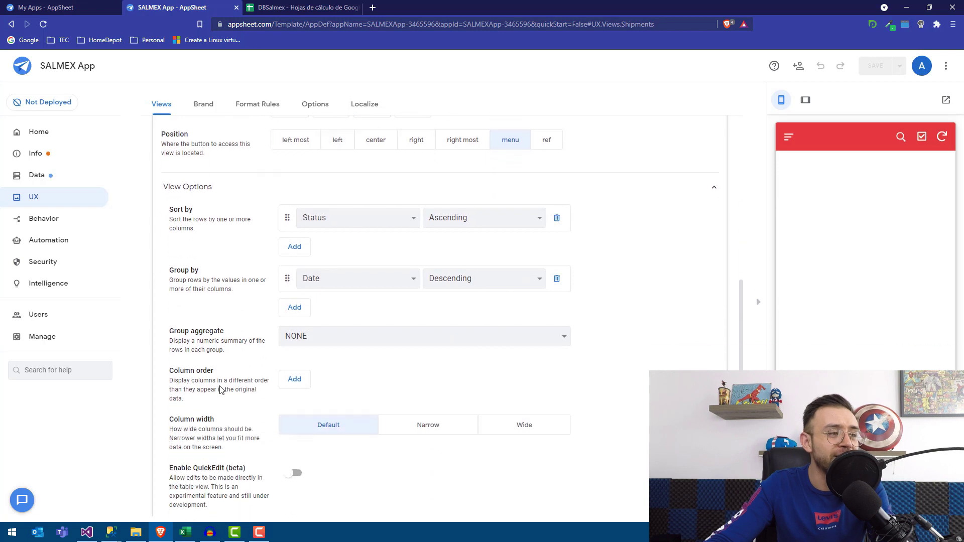
# Step: Set the Shipments column order to ShipmentID, Status, CarrierID
pyautogui.click(302, 382)
pyautogui.click(377, 379)
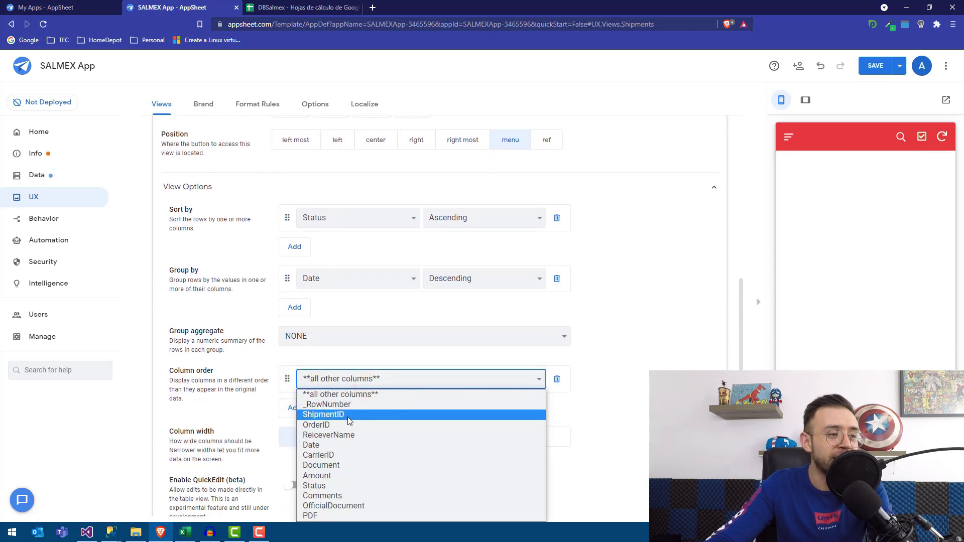
pyautogui.click(350, 421)
pyautogui.click(299, 407)
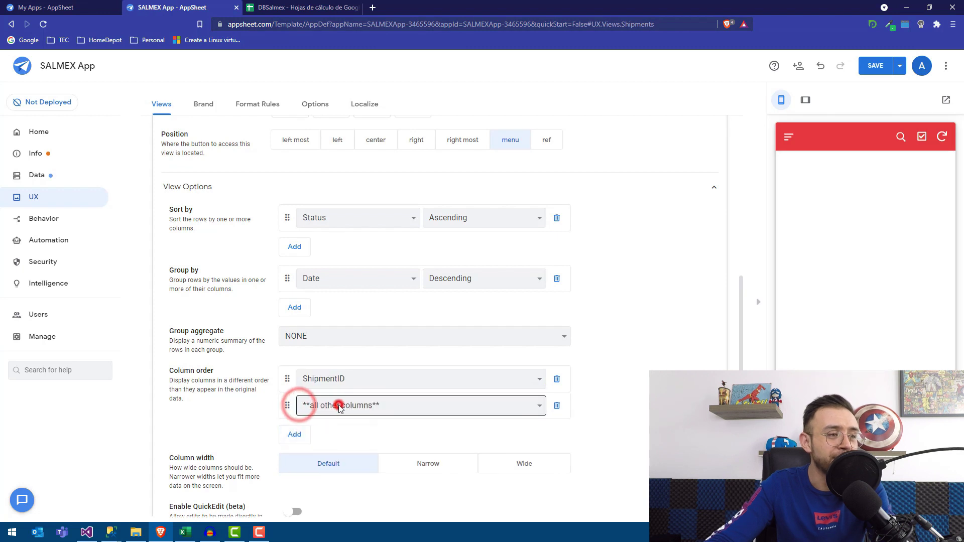
pyautogui.click(338, 407)
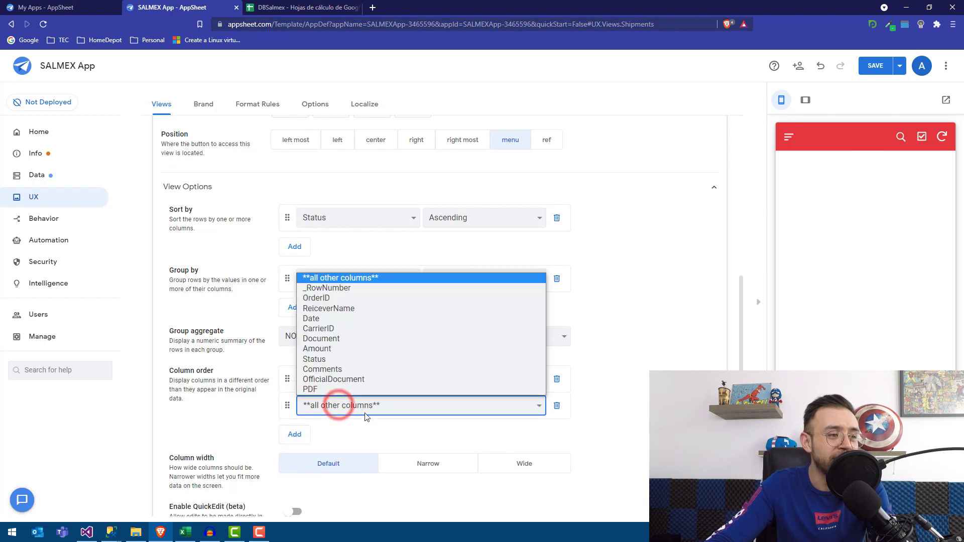
pyautogui.click(325, 360)
pyautogui.click(295, 434)
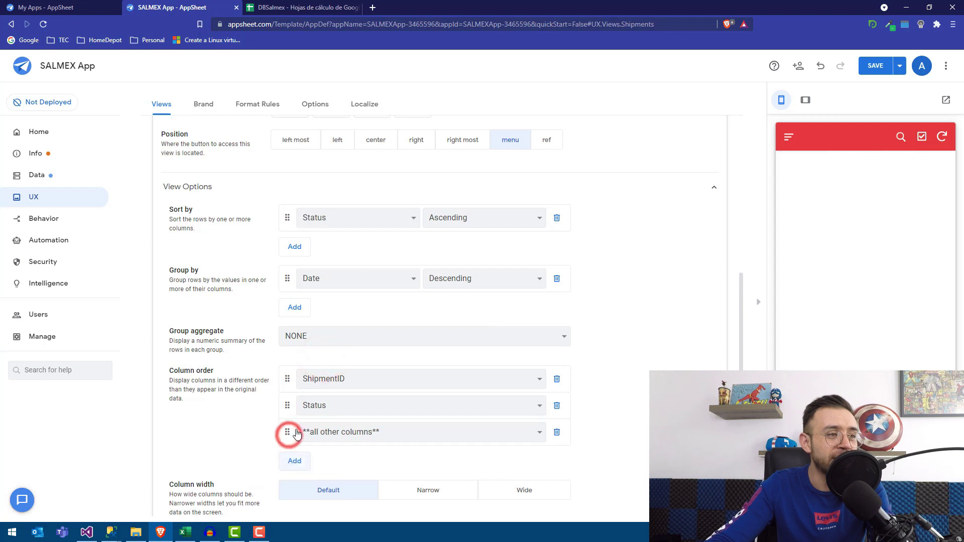
pyautogui.click(297, 434)
pyautogui.click(329, 370)
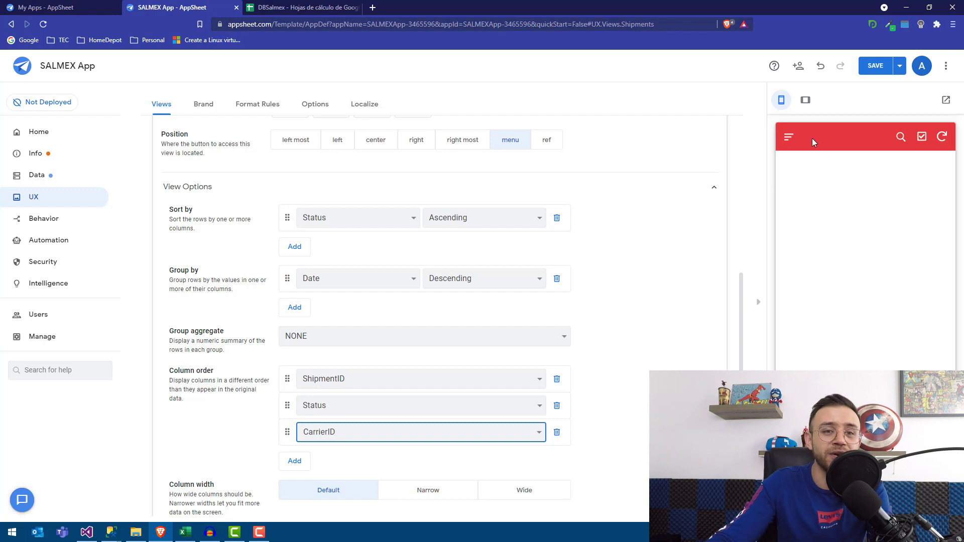
# Step: Save the Shipments view changes and bring up the DBSalmex spreadsheet
pyautogui.click(787, 145)
pyautogui.click(872, 66)
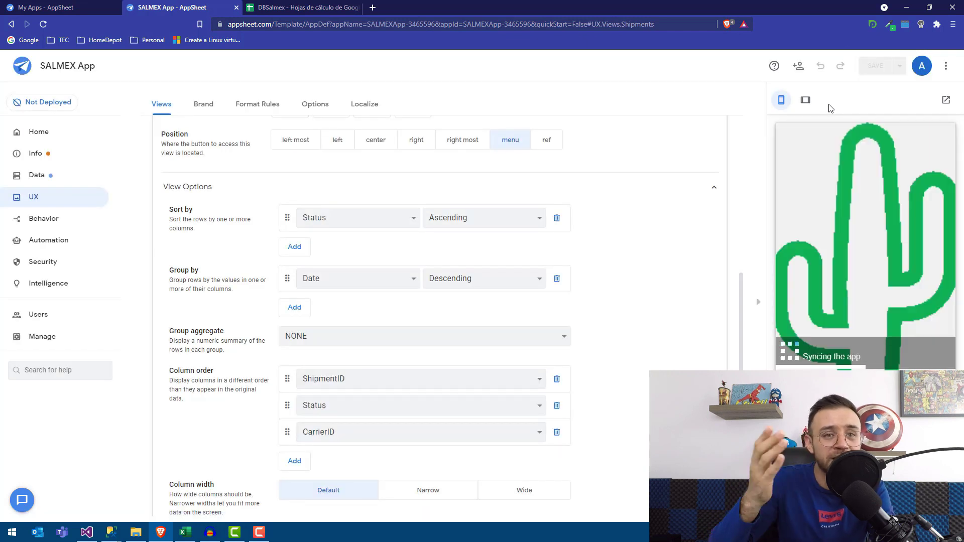
pyautogui.click(317, 7)
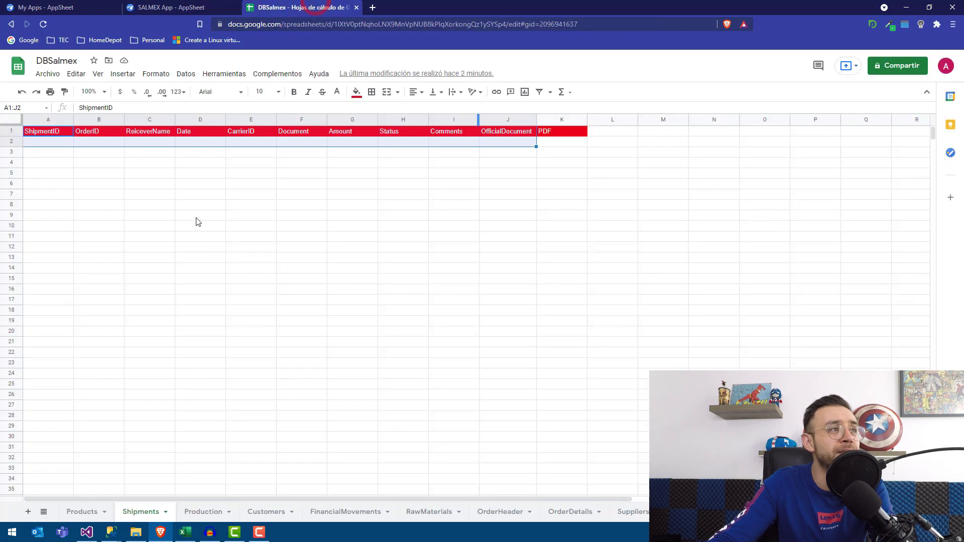
# Step: Widen column J to read SH-0002's full OfficialDocument path, then return to AppSheet
pyautogui.click(161, 330)
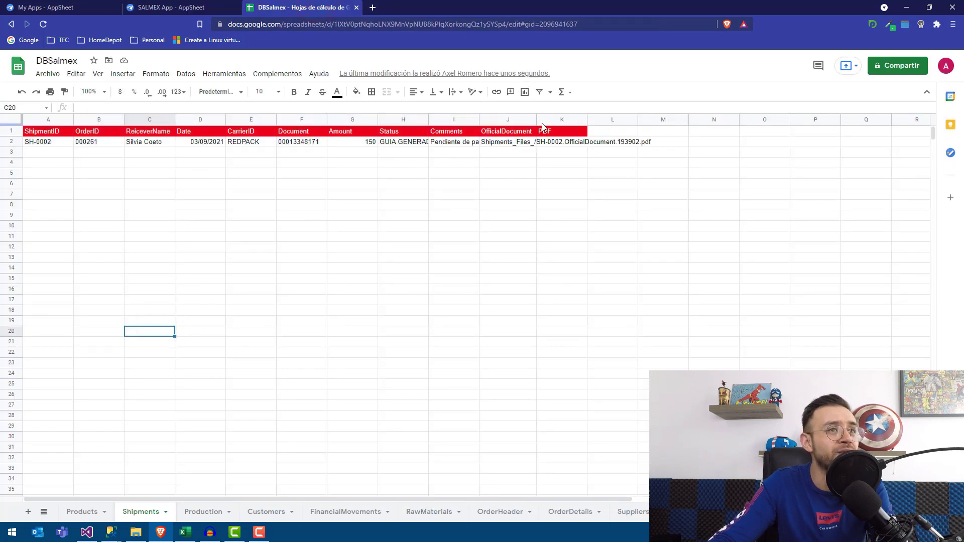
pyautogui.moveTo(609, 119); pyautogui.dragTo(604, 122)
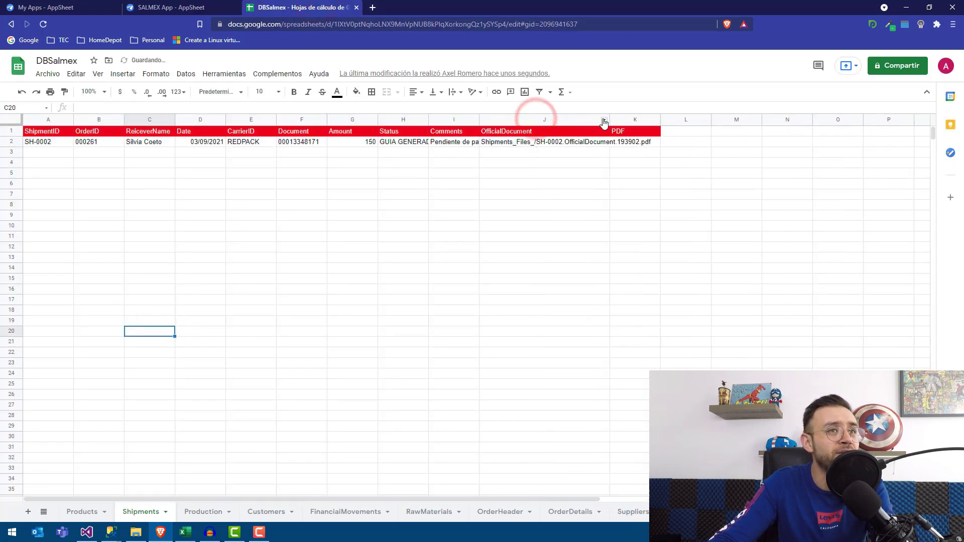
pyautogui.click(518, 143)
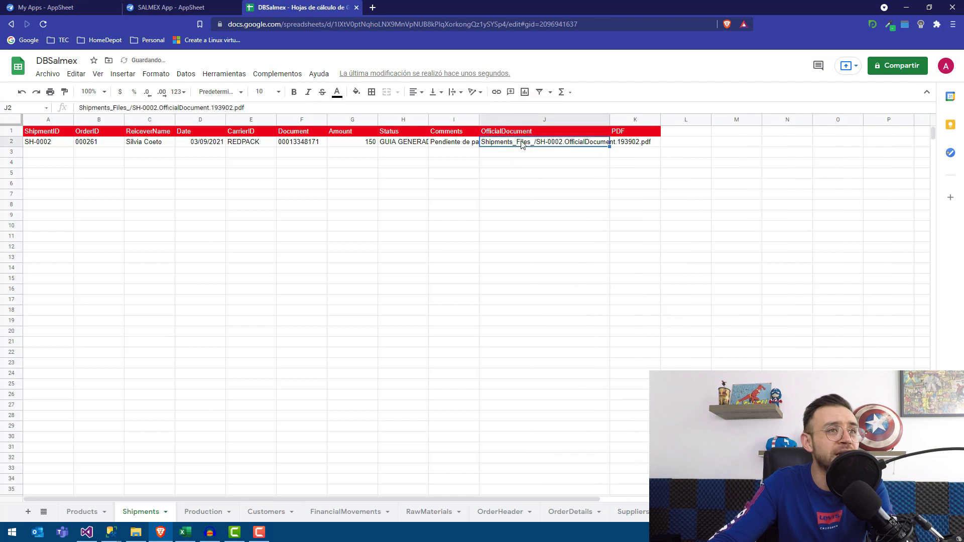
pyautogui.click(211, 4)
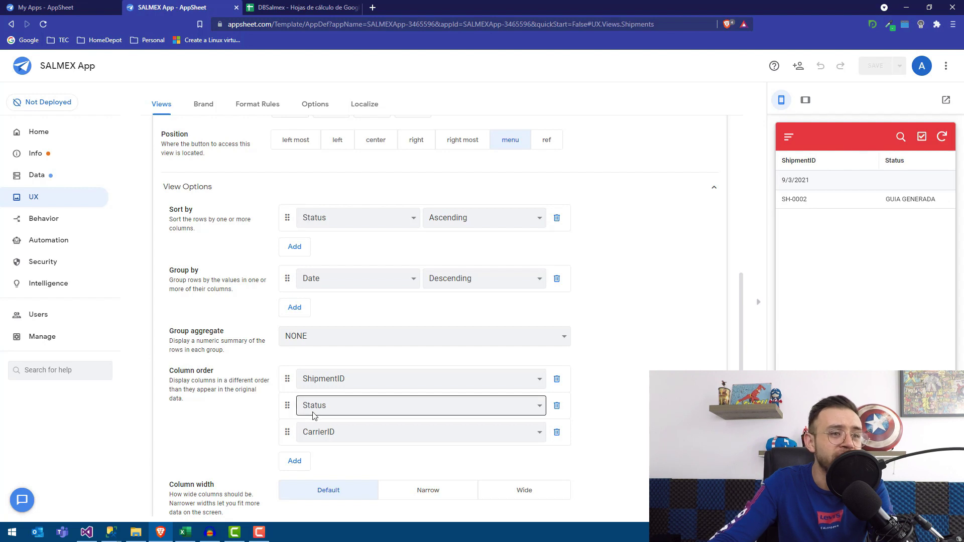
# Step: Set the Shipments view's Column width to Narrow
pyautogui.scroll(-2, 313, 415)
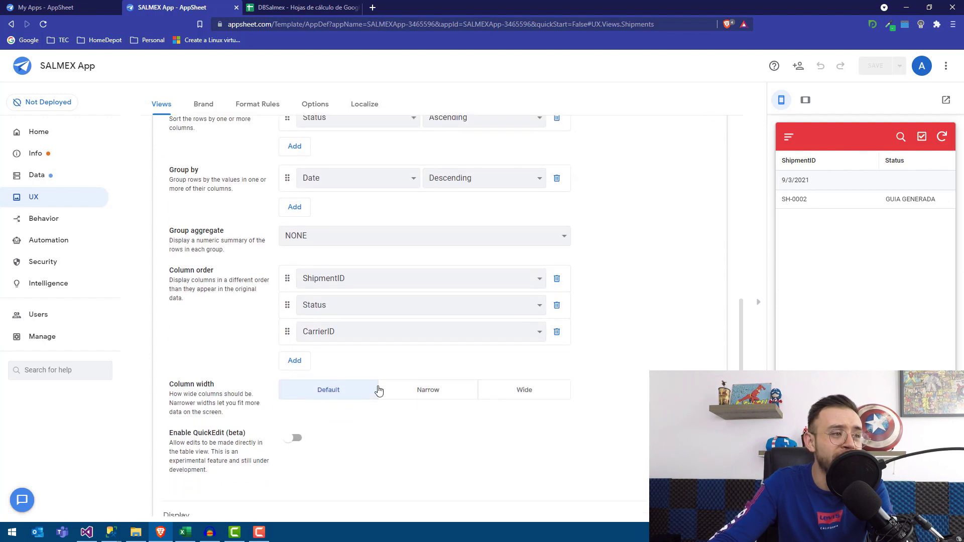
pyautogui.click(427, 392)
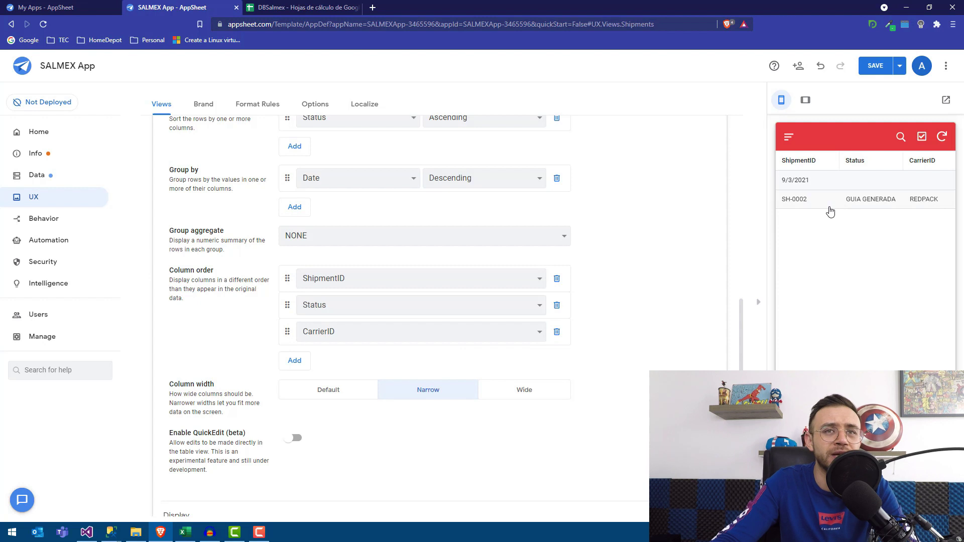
pyautogui.scroll(1, 731, 289)
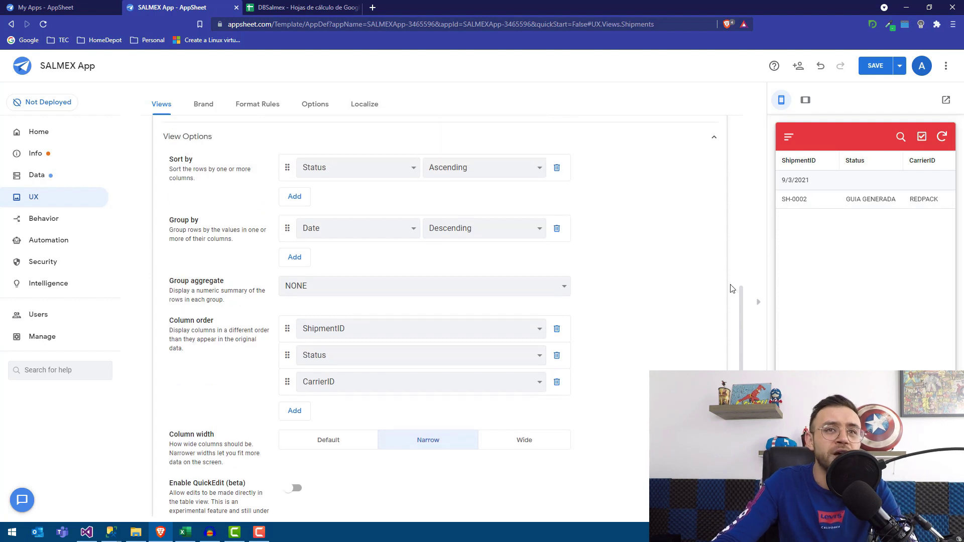